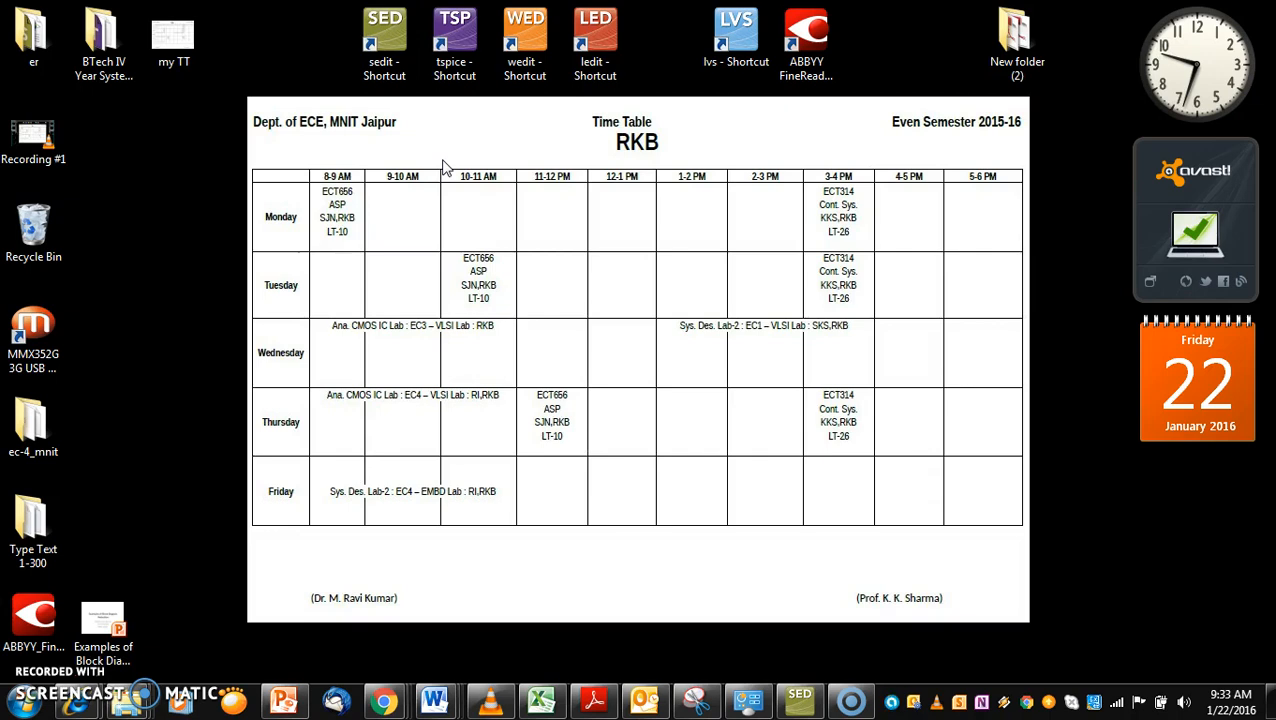
Launch the S-Edit schematic editor from its desktop shortcut and bring its window to the front
click(371, 58)
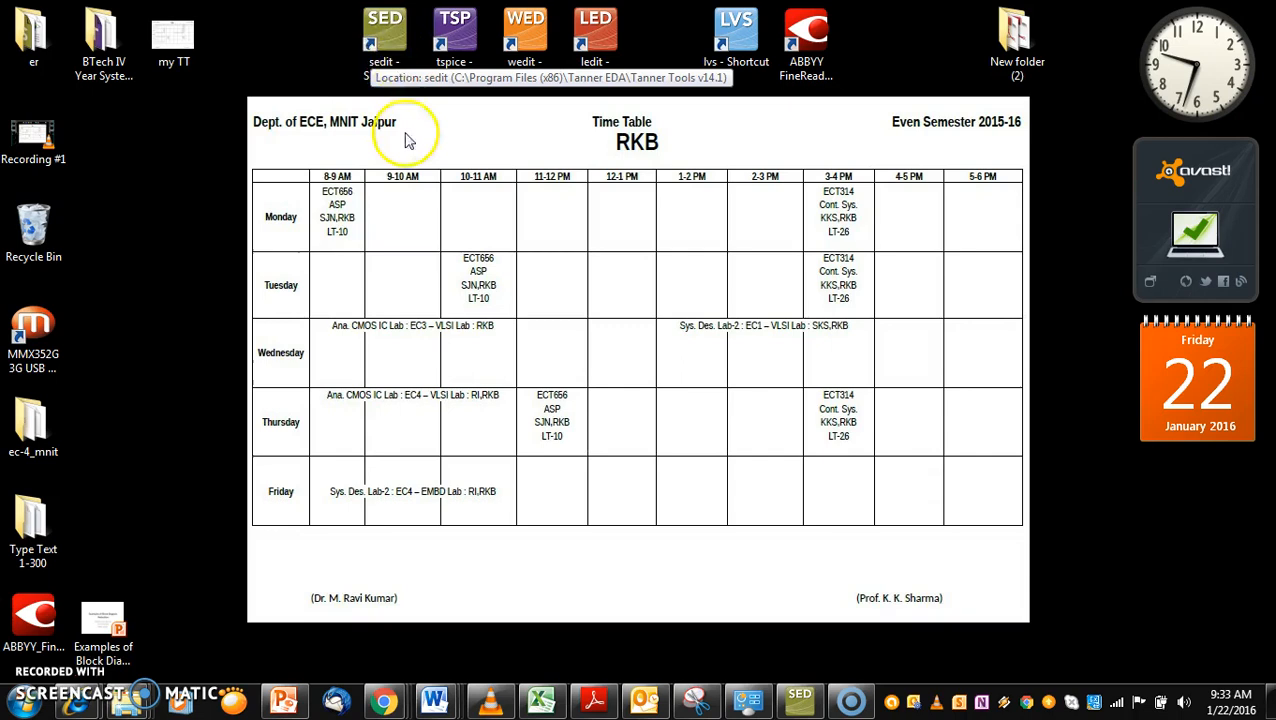
double_click(371, 55)
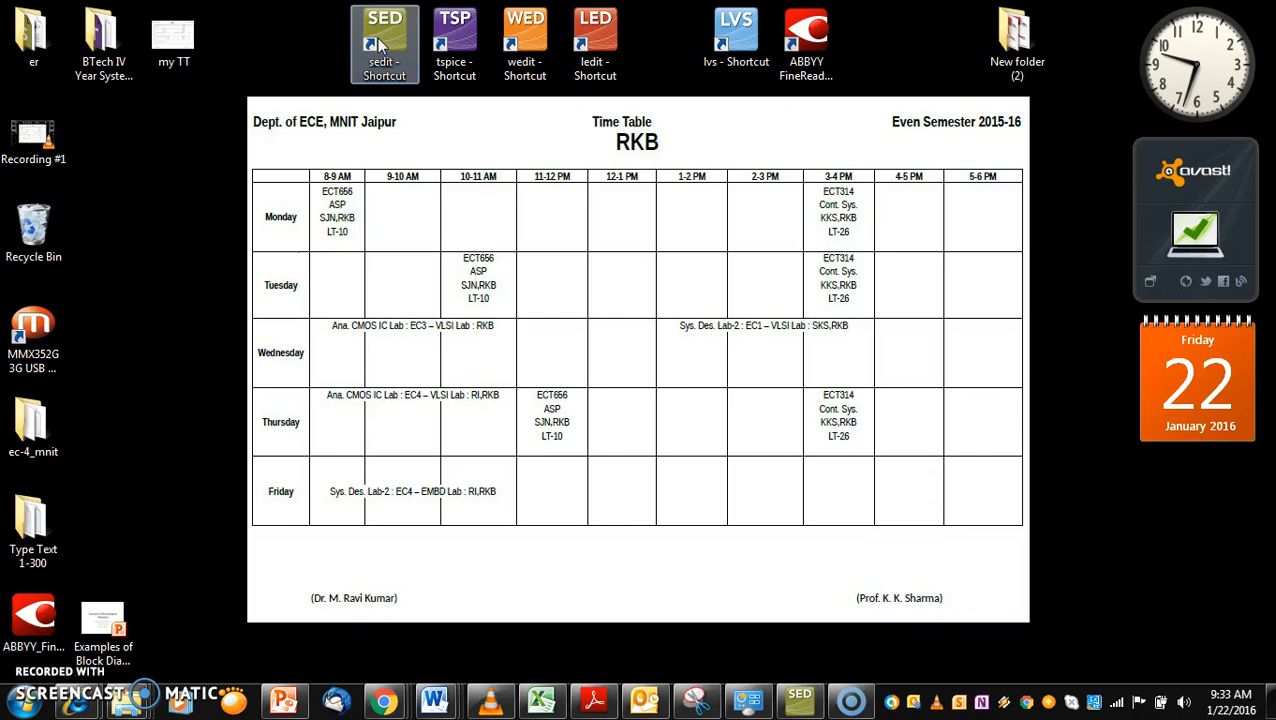
click(433, 152)
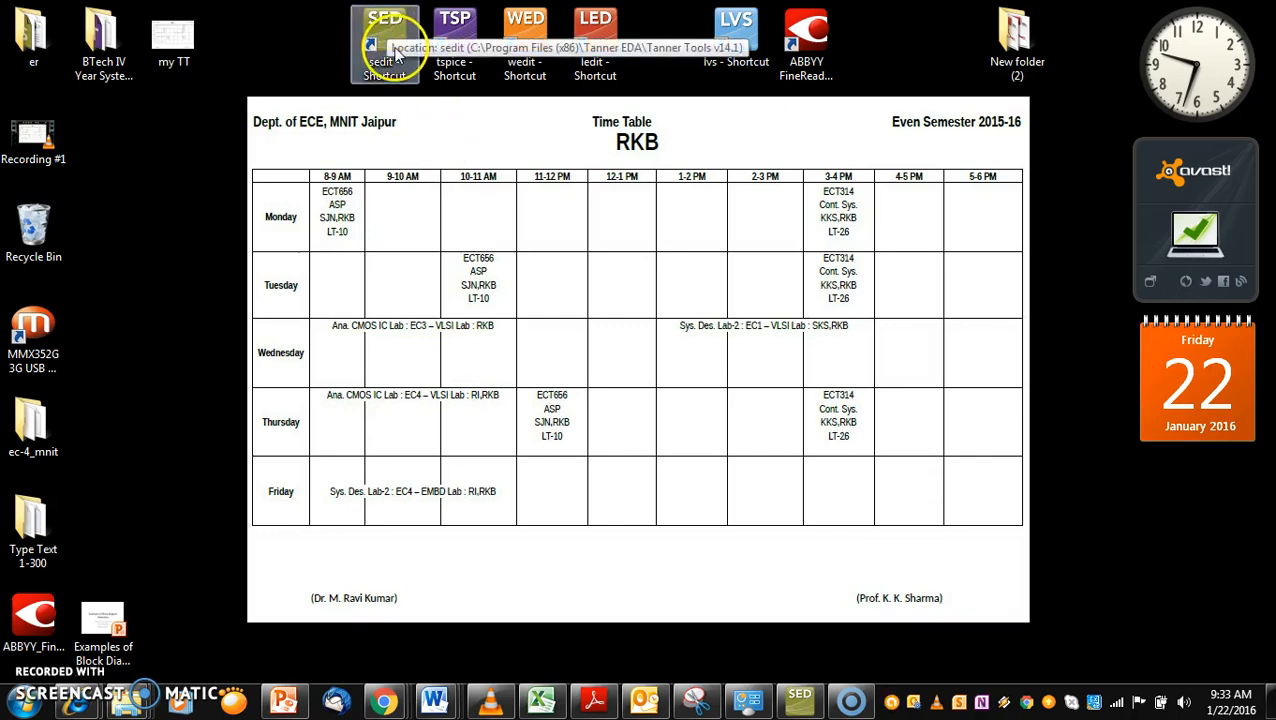
click(386, 97)
click(392, 54)
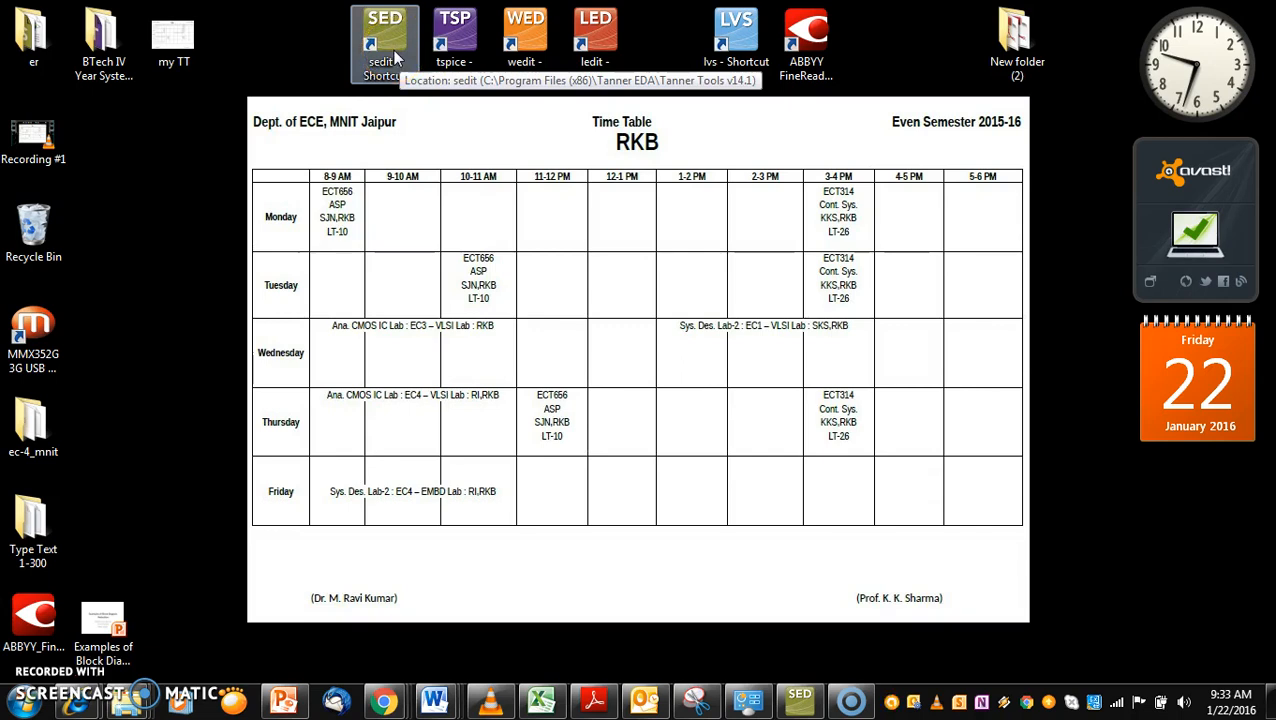
double_click(396, 58)
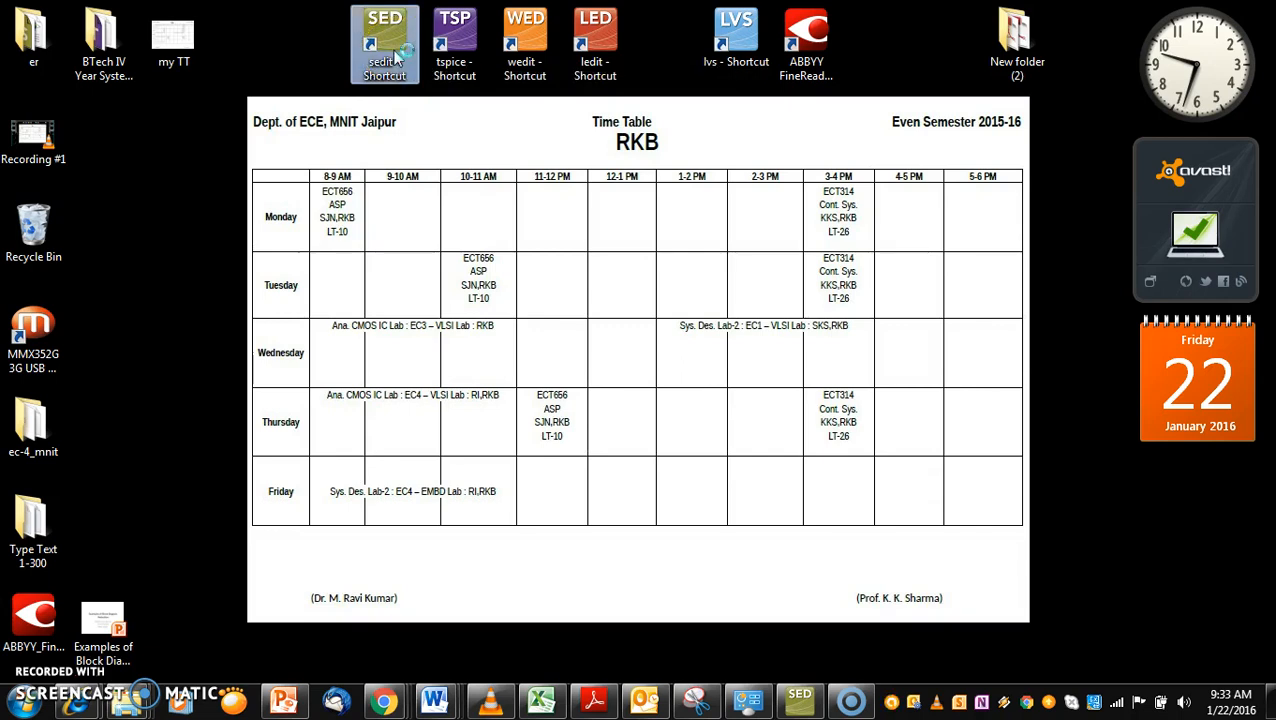
click(799, 695)
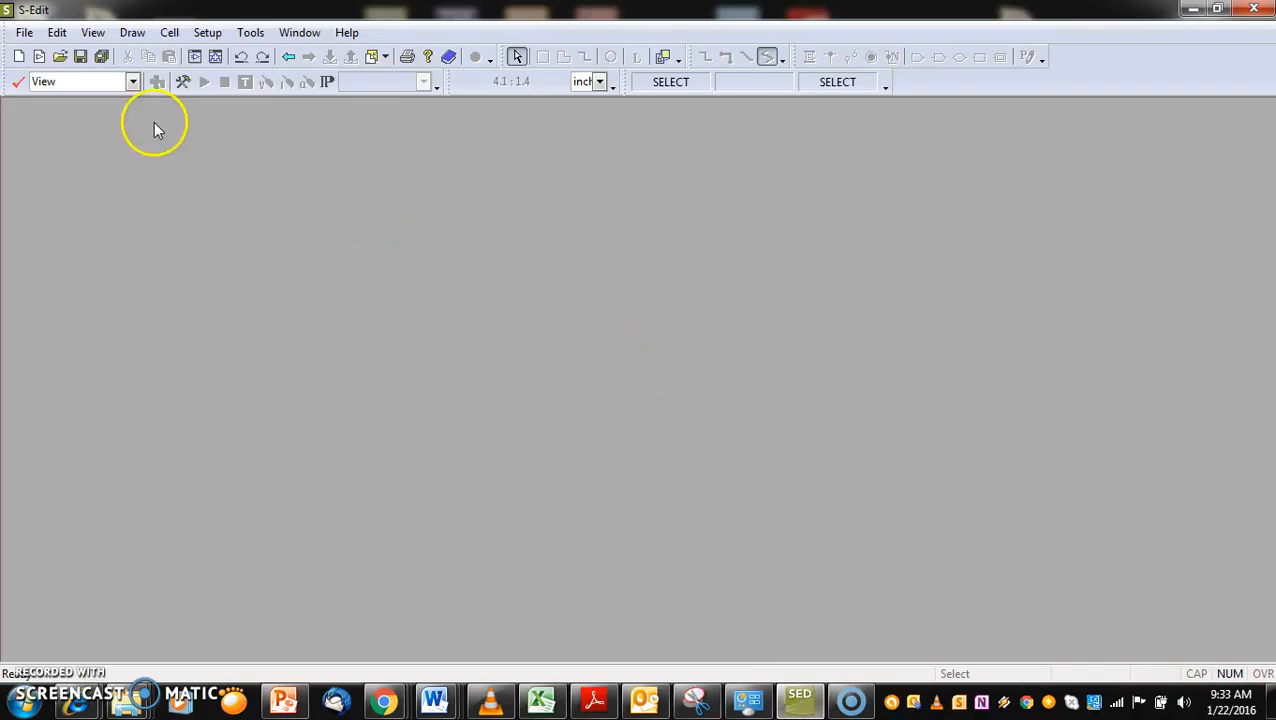
Start a new design named er13 and set its folder to the Academics (D:) drive
click(24, 33)
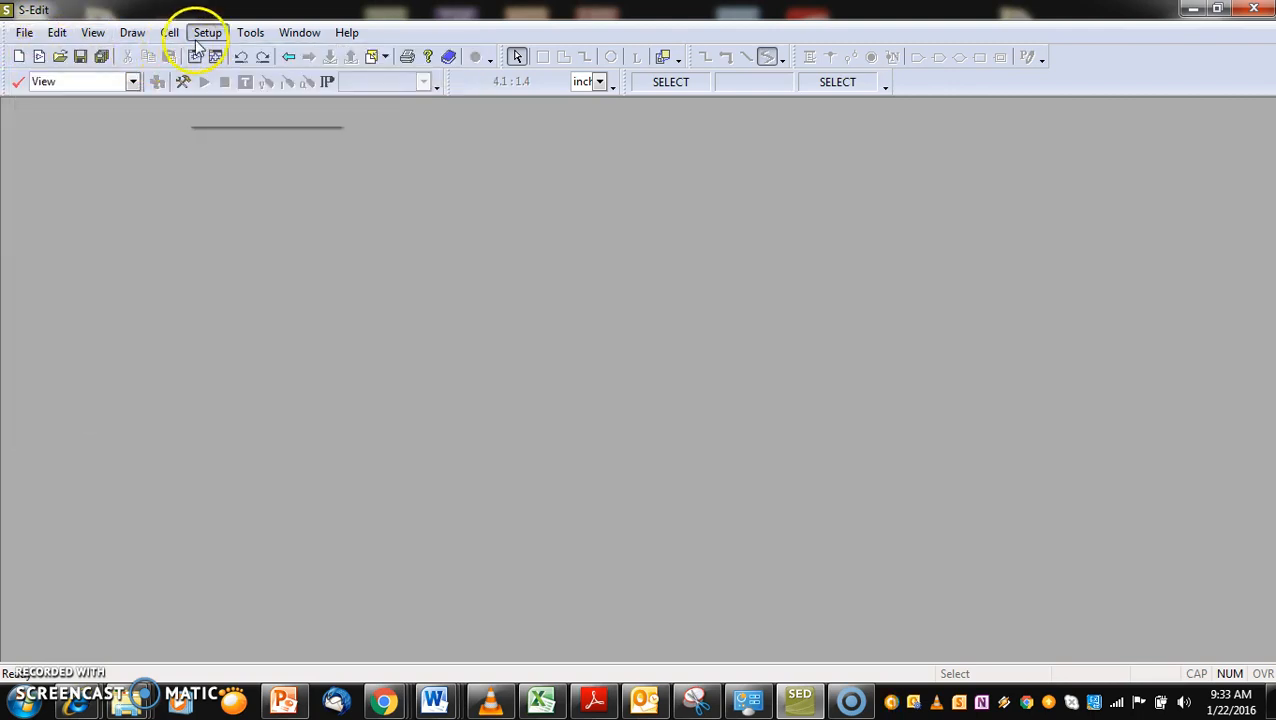
click(24, 33)
mouse_move(113, 63)
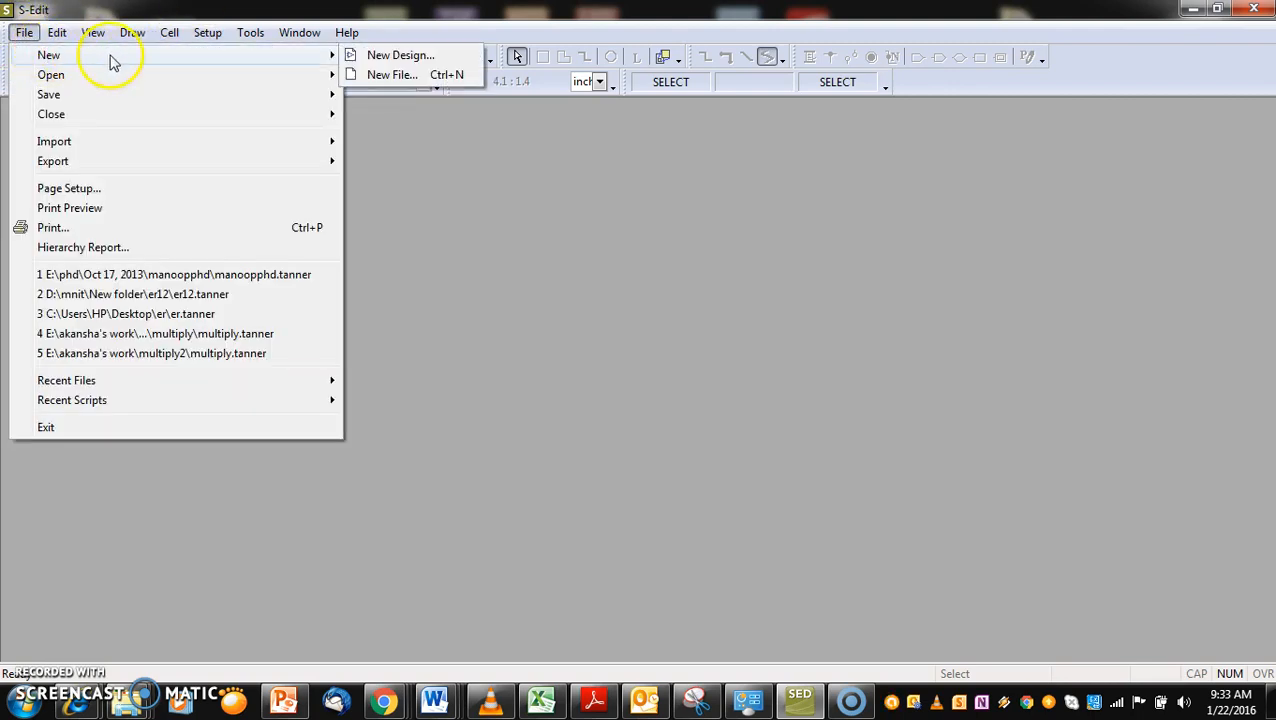
click(386, 56)
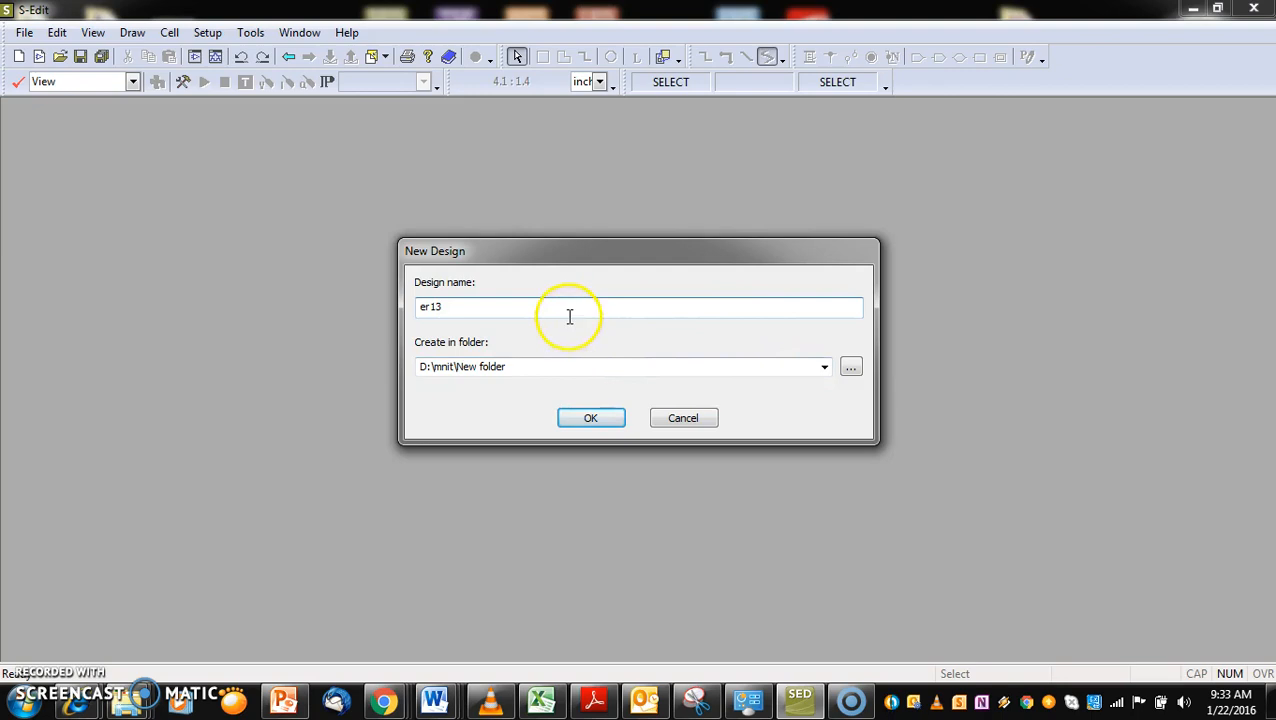
click(851, 369)
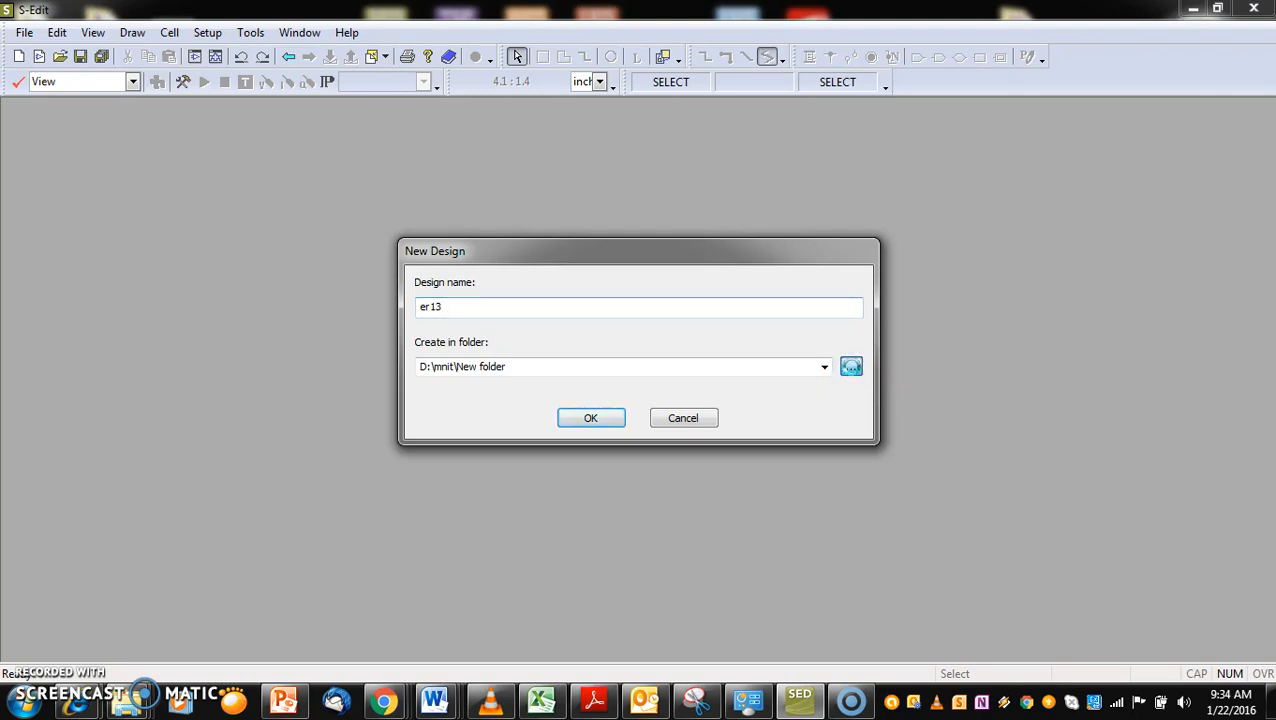
scroll(773, 334, up, 10)
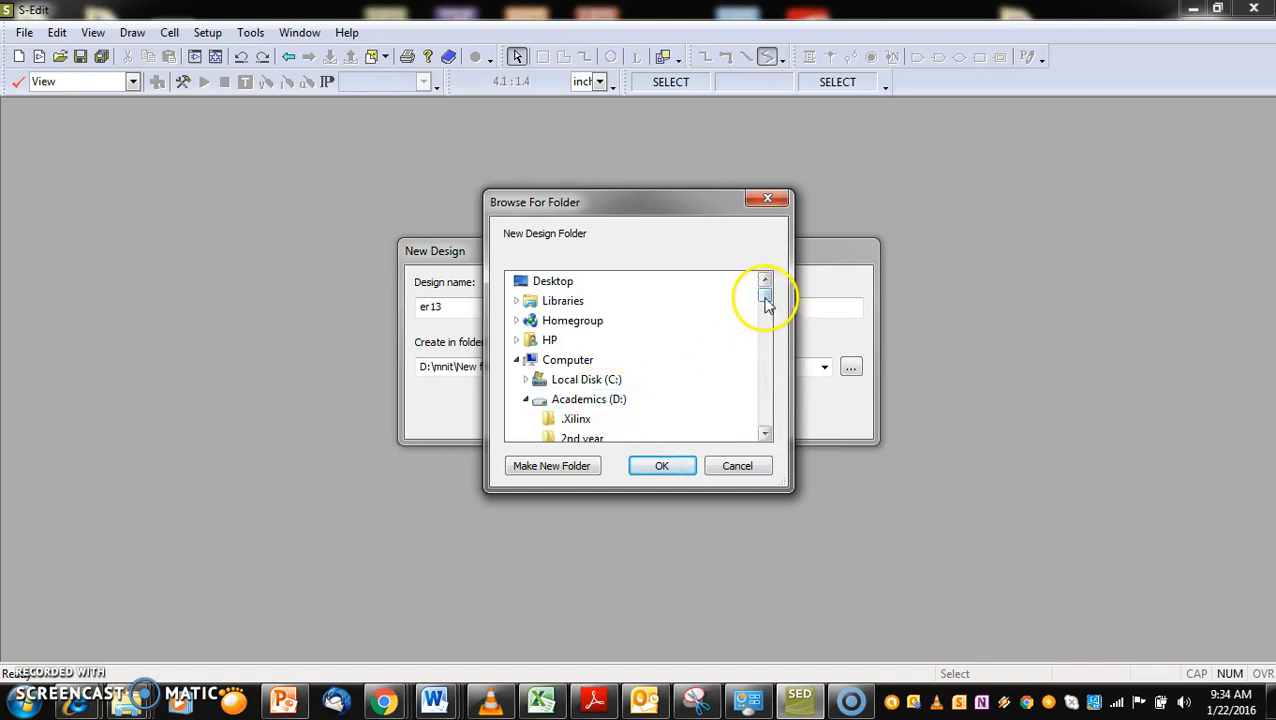
click(580, 399)
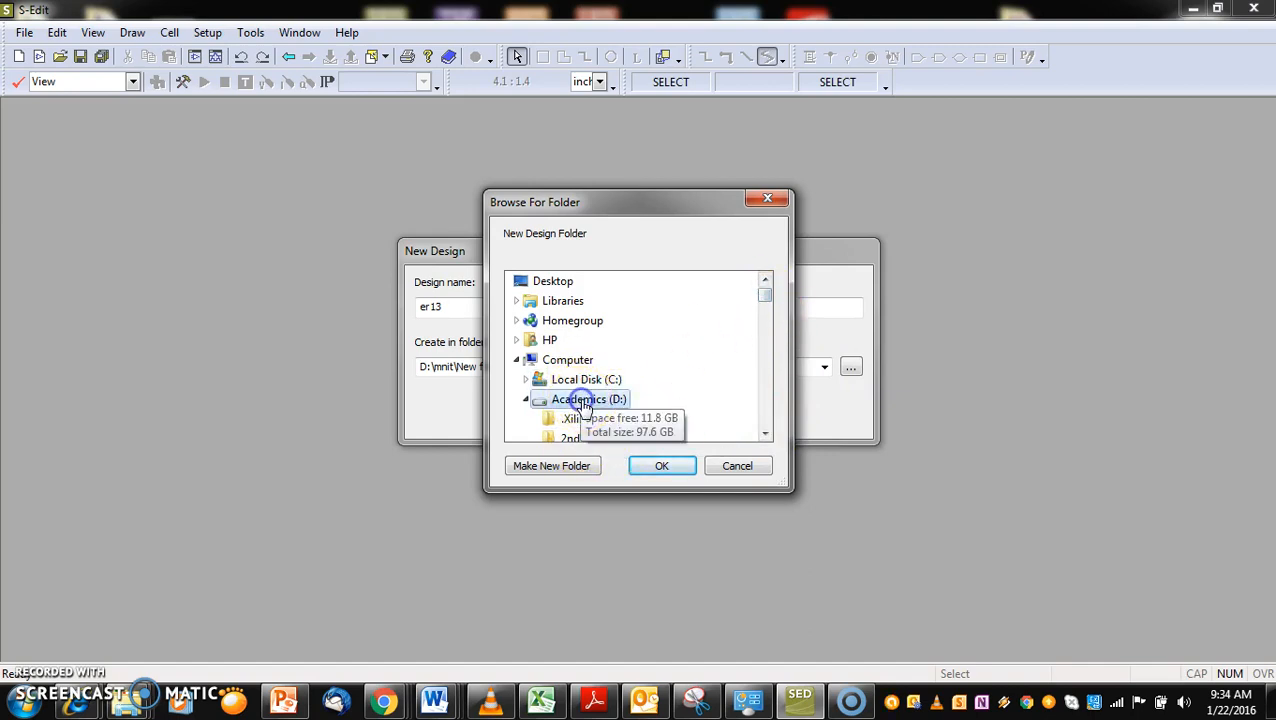
click(664, 466)
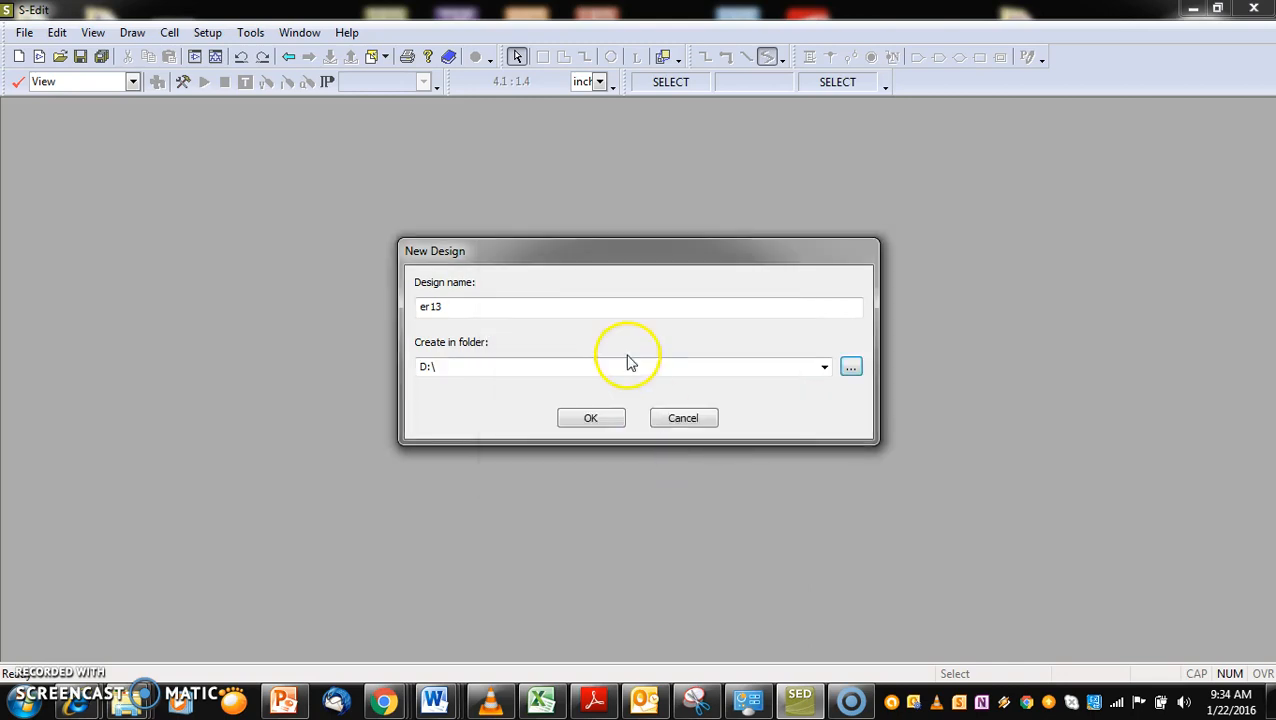
Make a new folder named "b.tech.ECE 3-4 batch" on the D: drive for the design
click(850, 367)
click(561, 468)
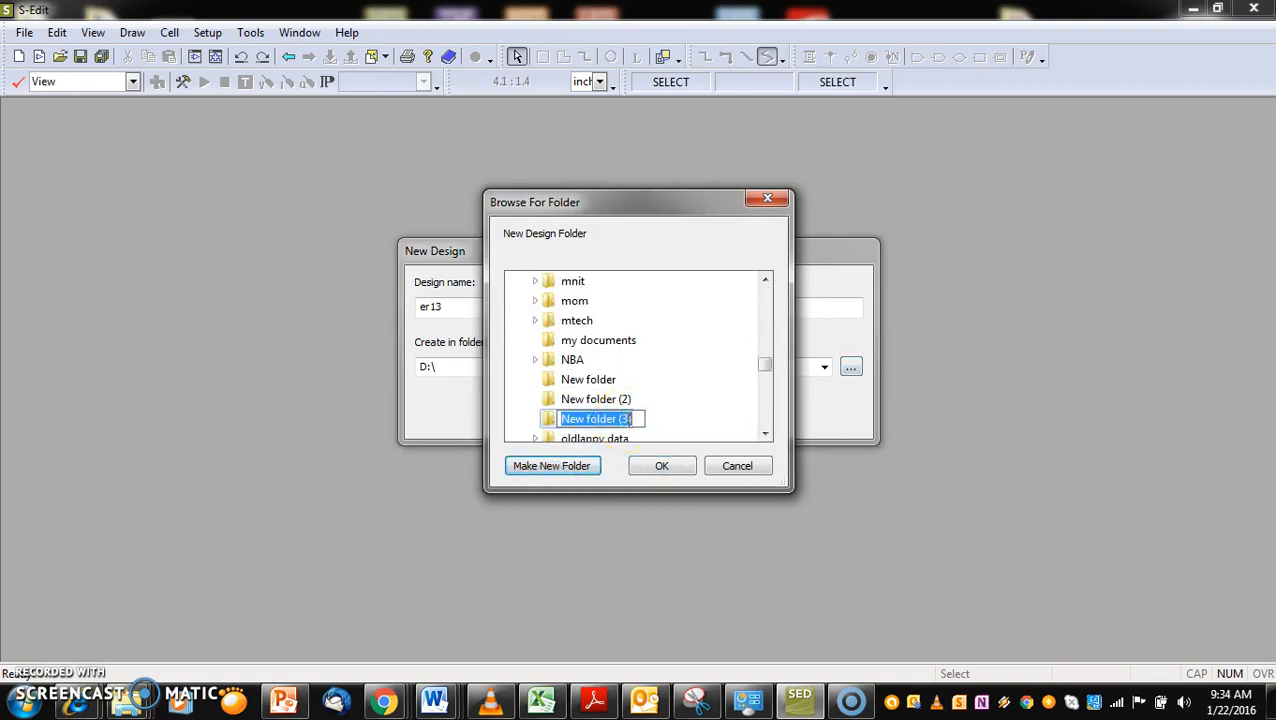
text(b)
text(.tech.ECE)
click(589, 423)
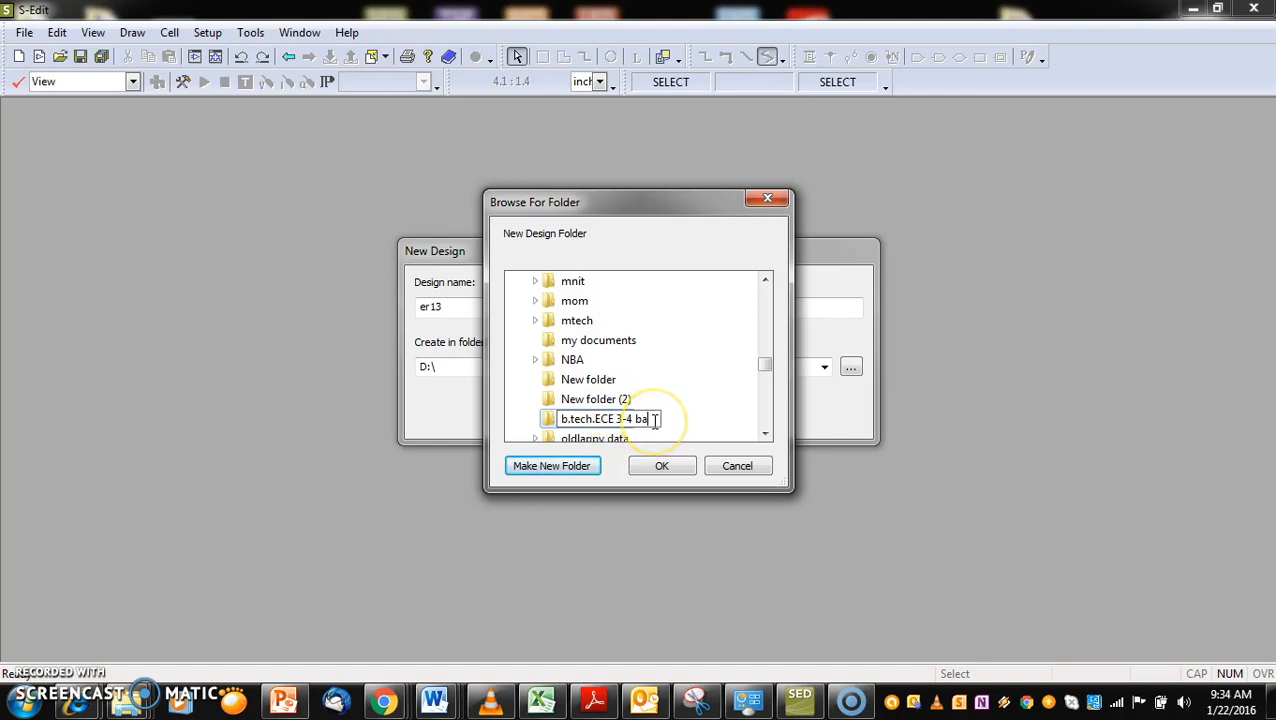
text(ch)
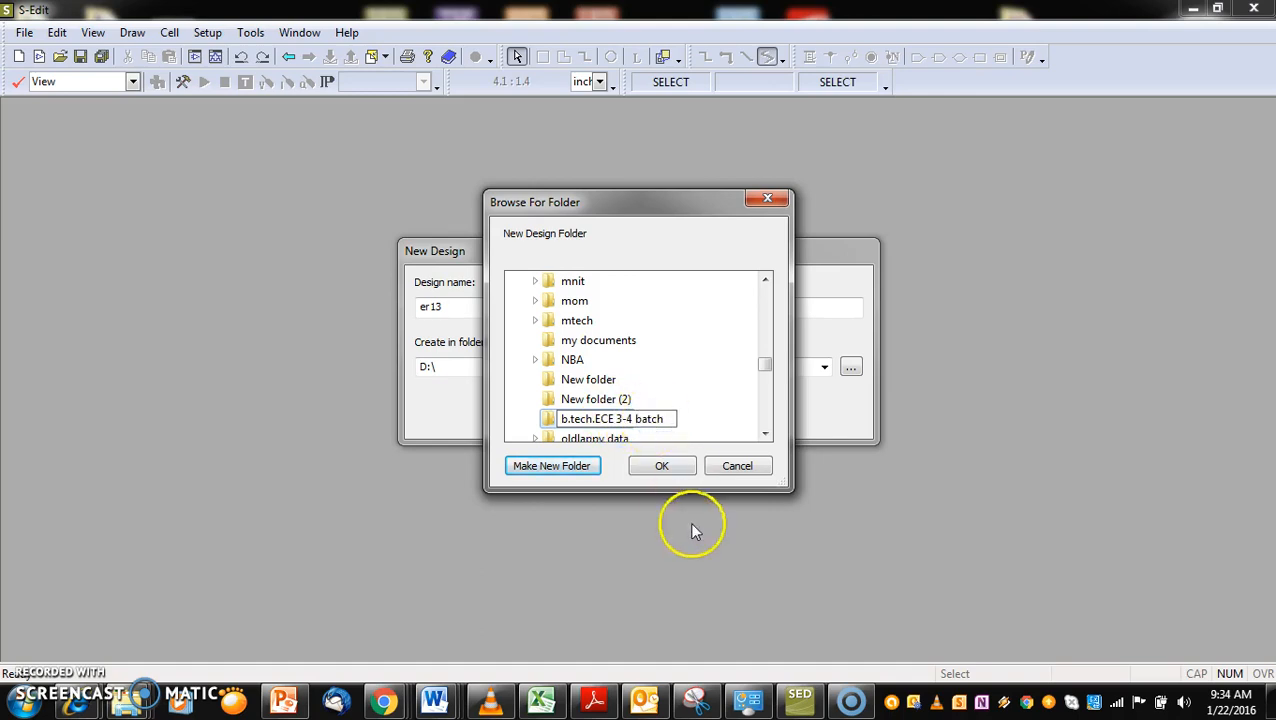
click(664, 471)
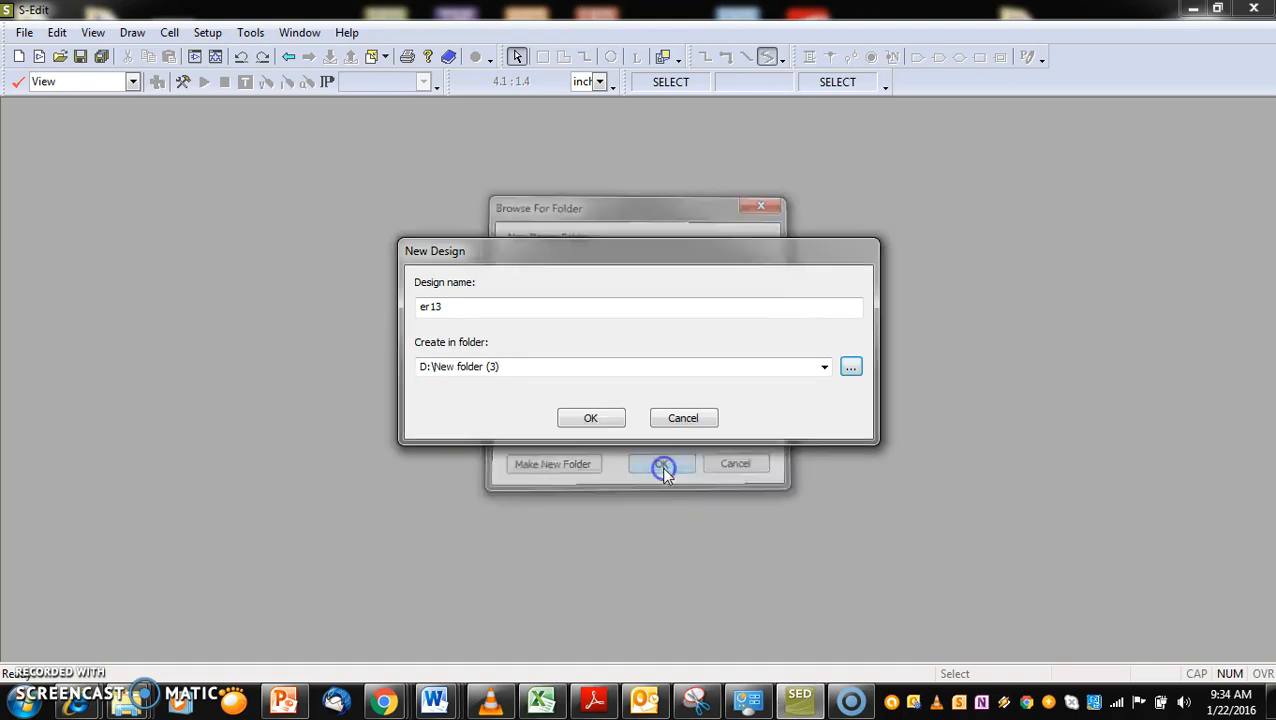
click(591, 419)
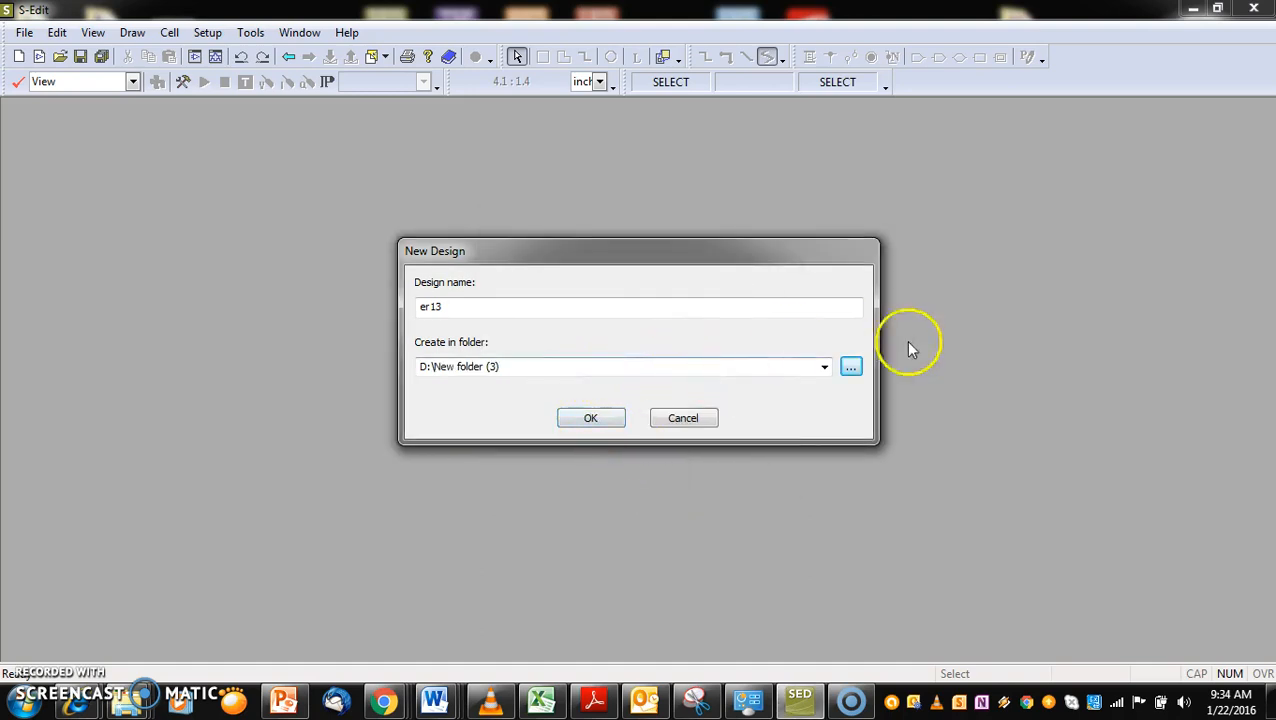
Set the new design's folder to D:\b.tech.ECE 3-4 batch
click(851, 366)
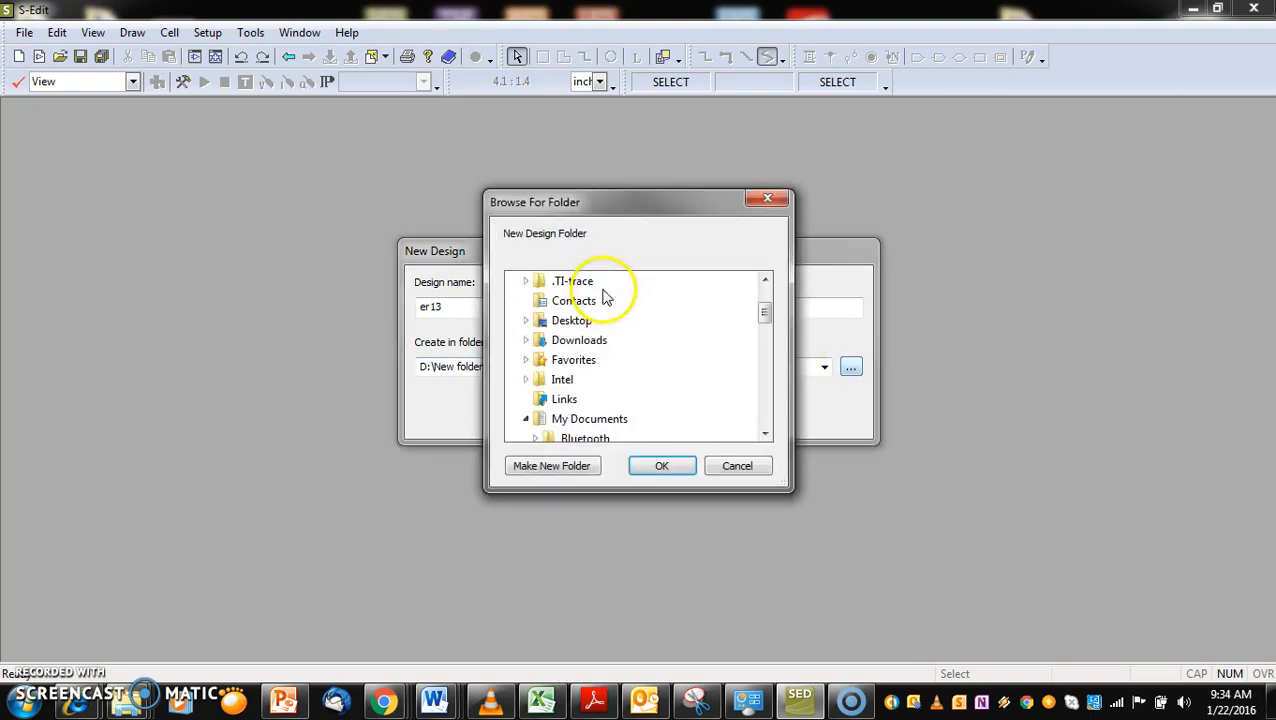
drag(763, 318, 765, 399)
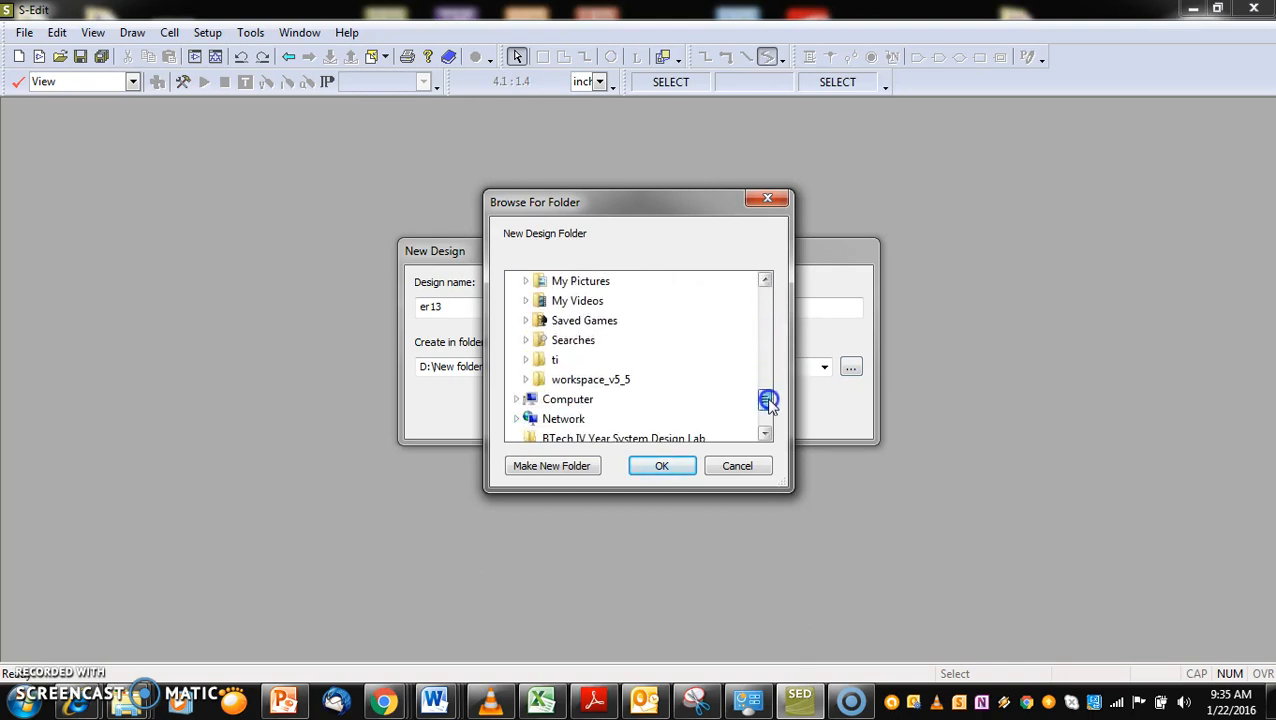
double_click(562, 400)
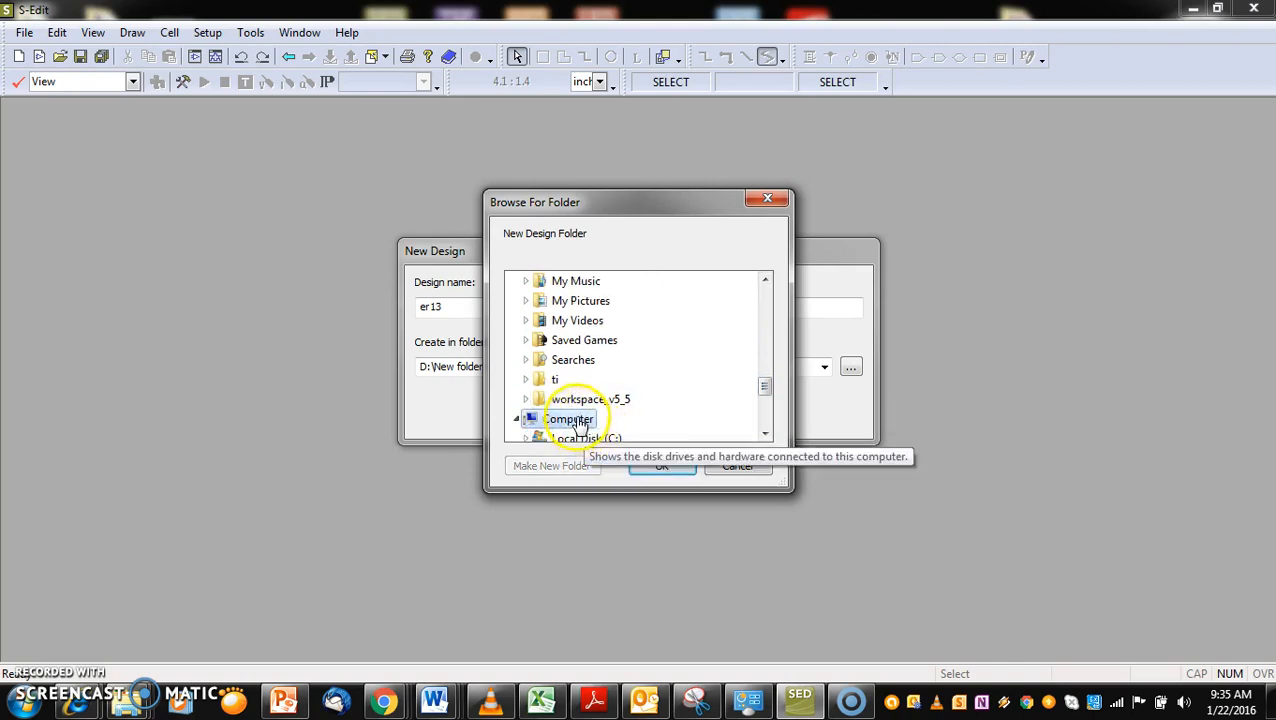
scroll(763, 401, down, 2)
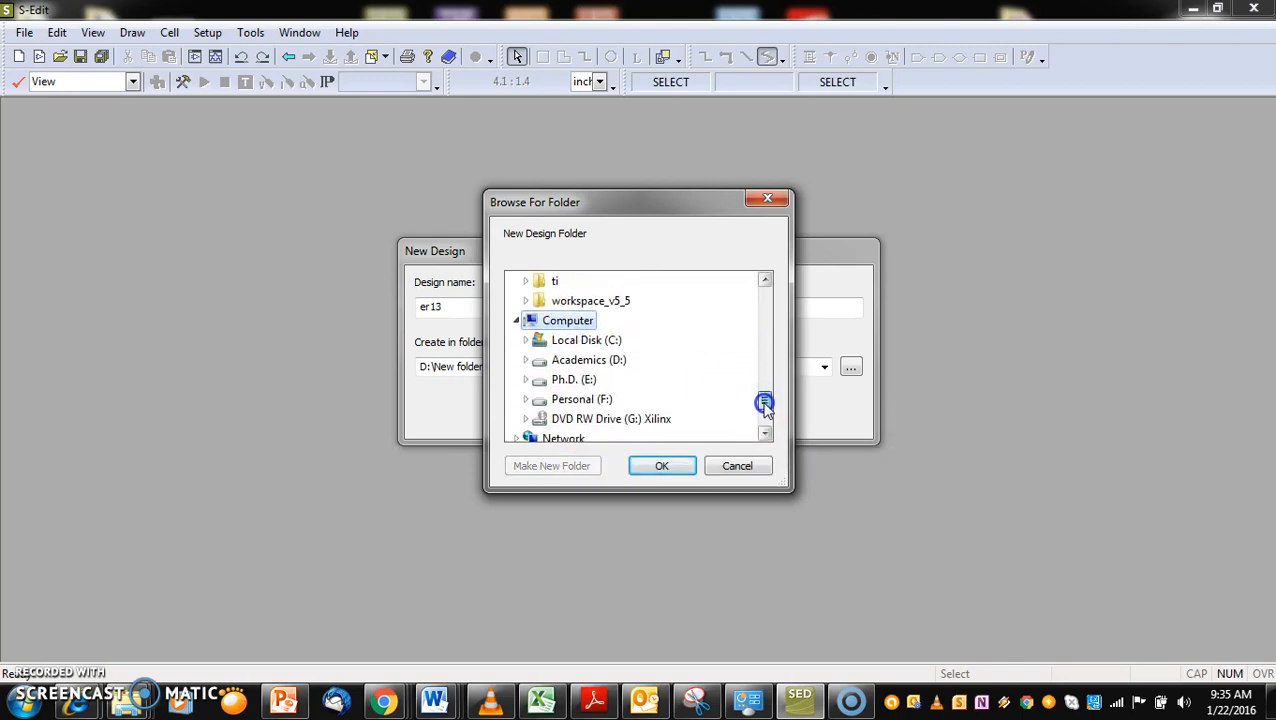
double_click(614, 364)
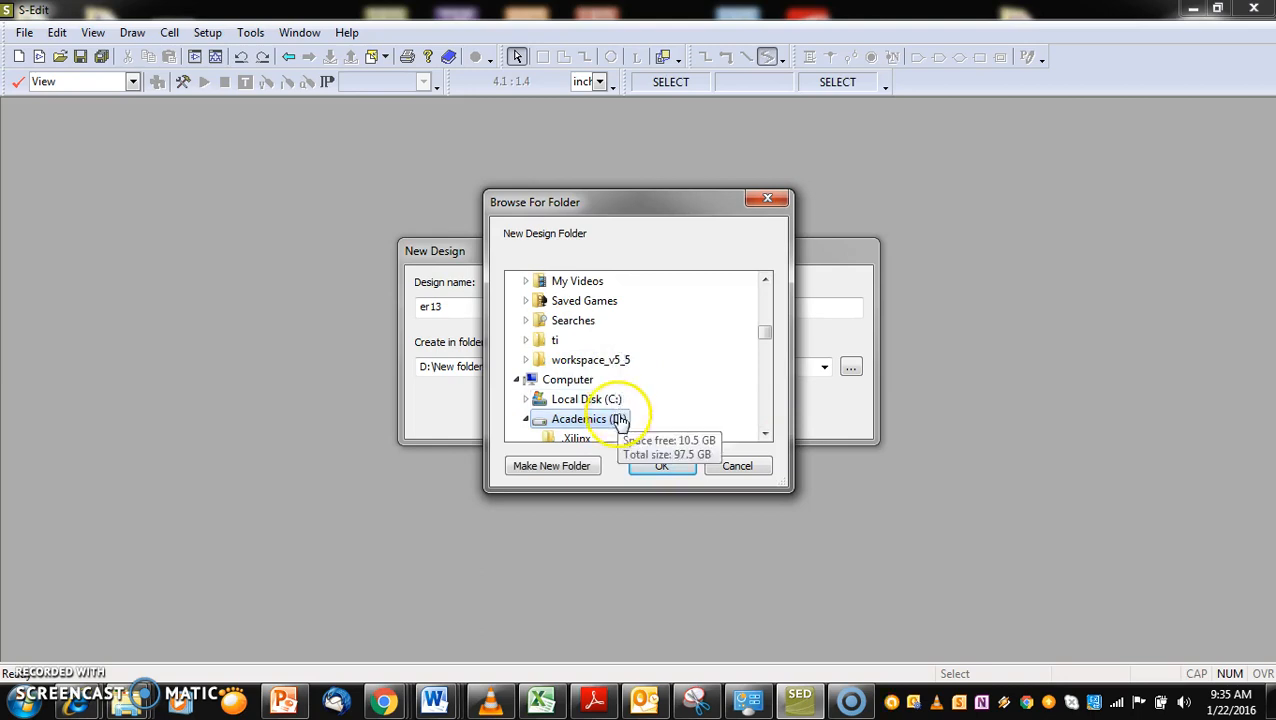
click(765, 432)
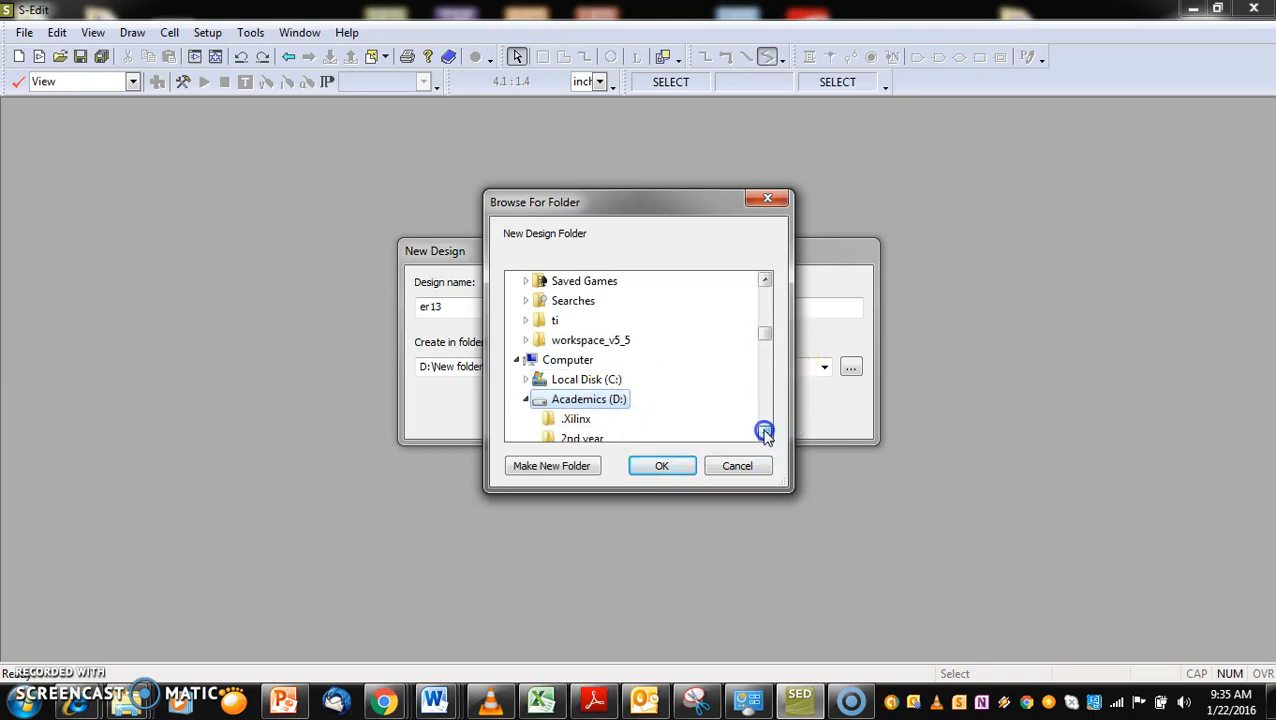
click(765, 432)
click(765, 432)
click(765, 432)
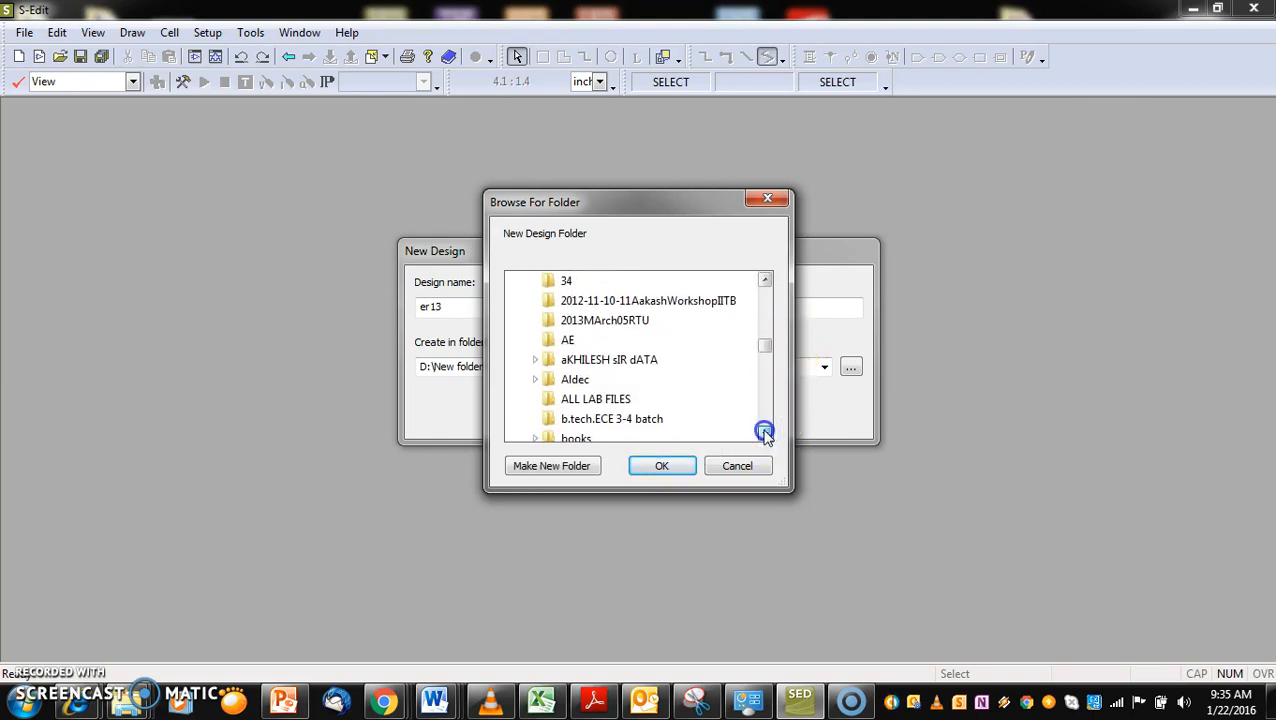
click(765, 432)
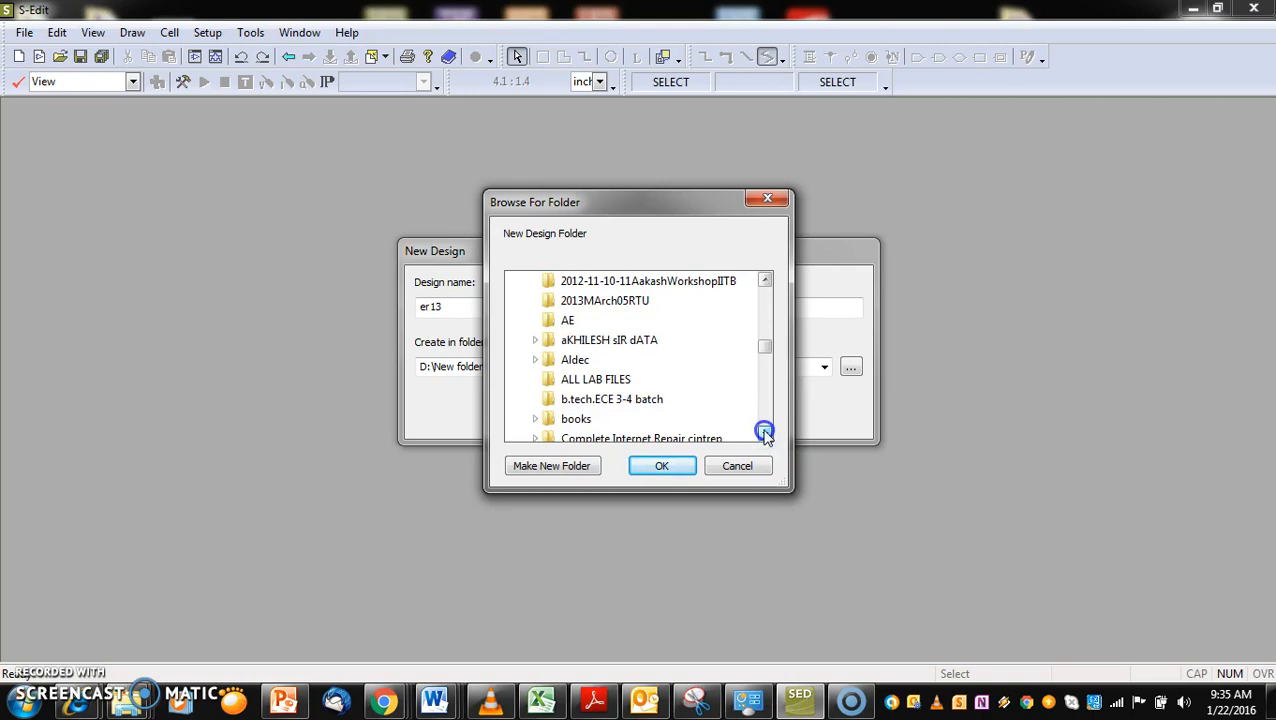
click(652, 400)
click(663, 466)
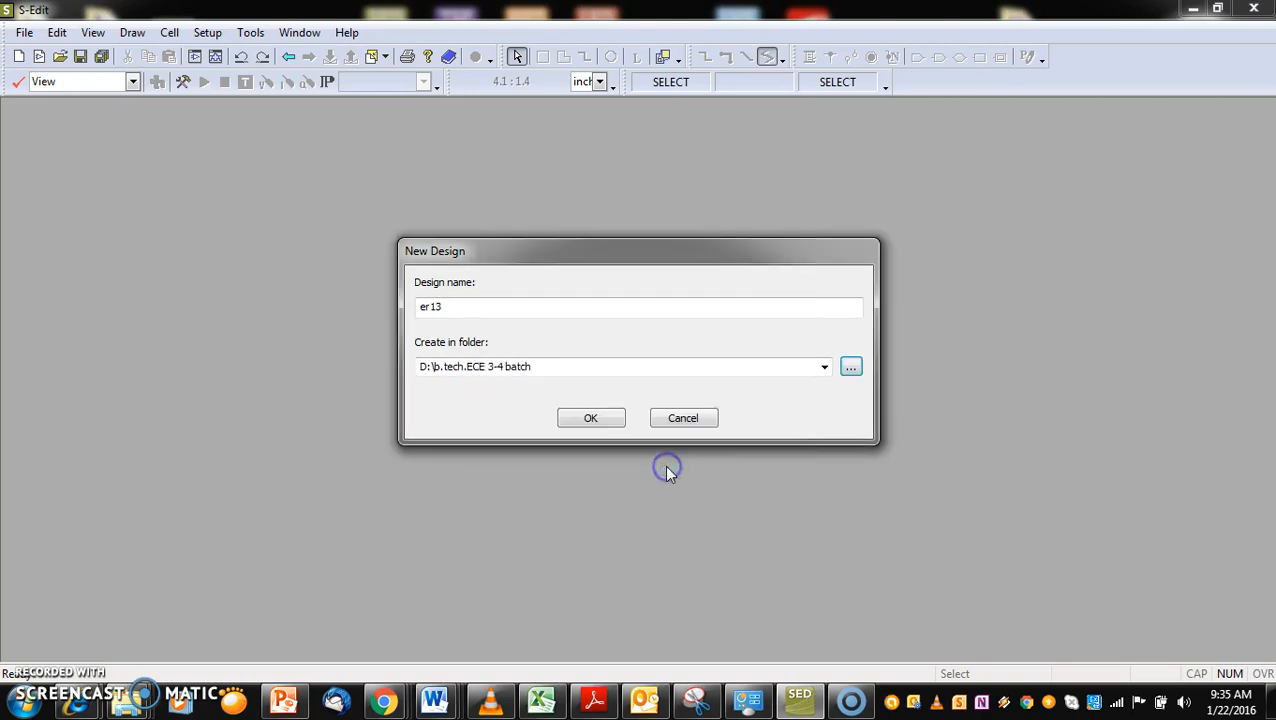
Create the er13 design and display the Library Navigator
click(591, 418)
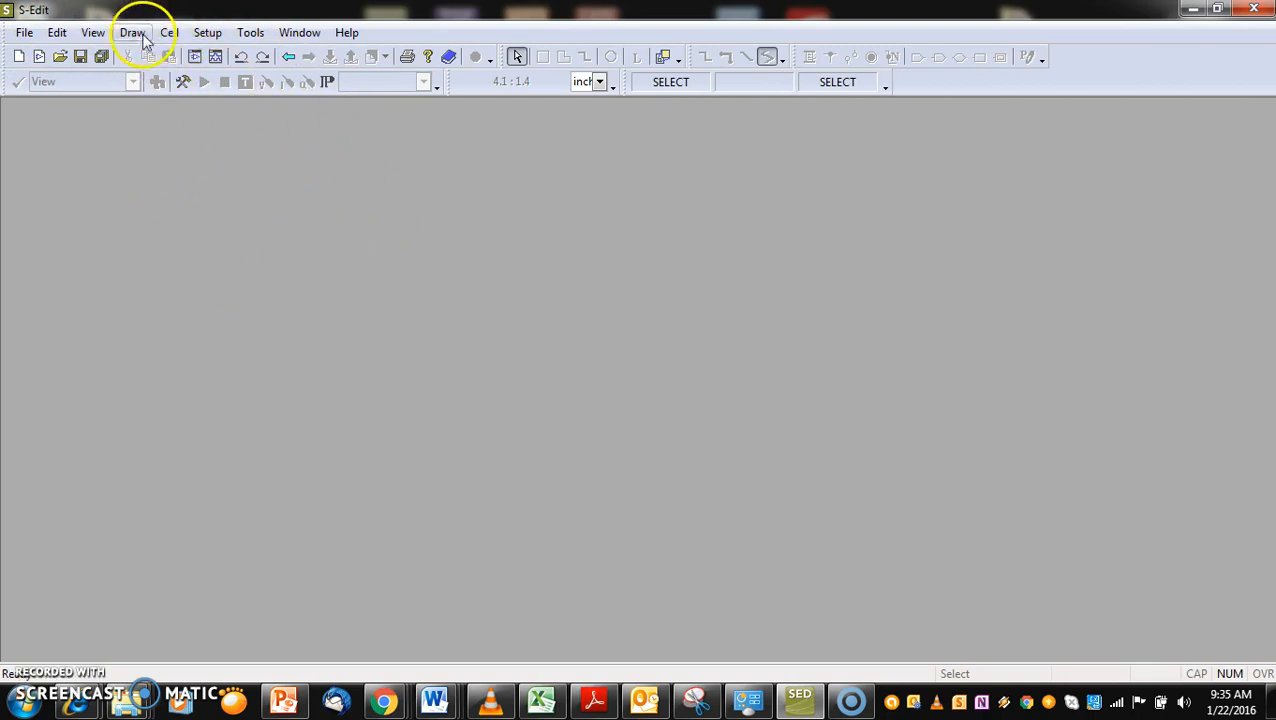
click(93, 33)
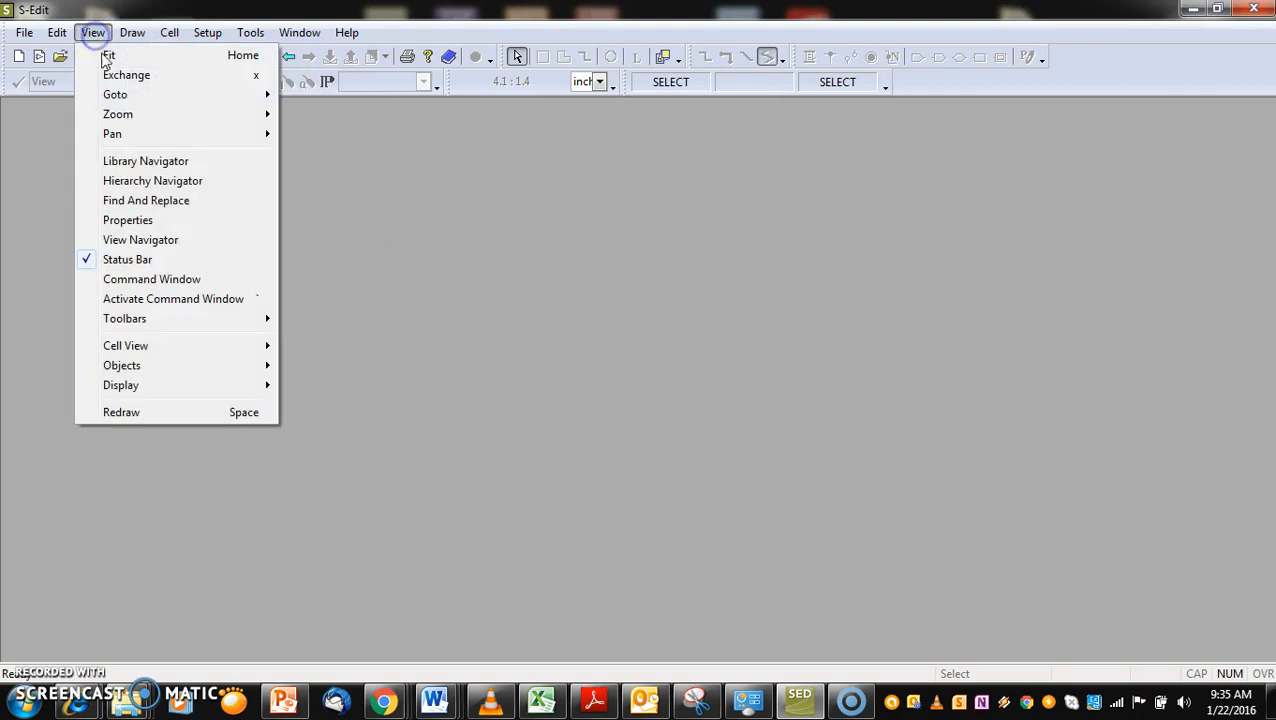
click(153, 165)
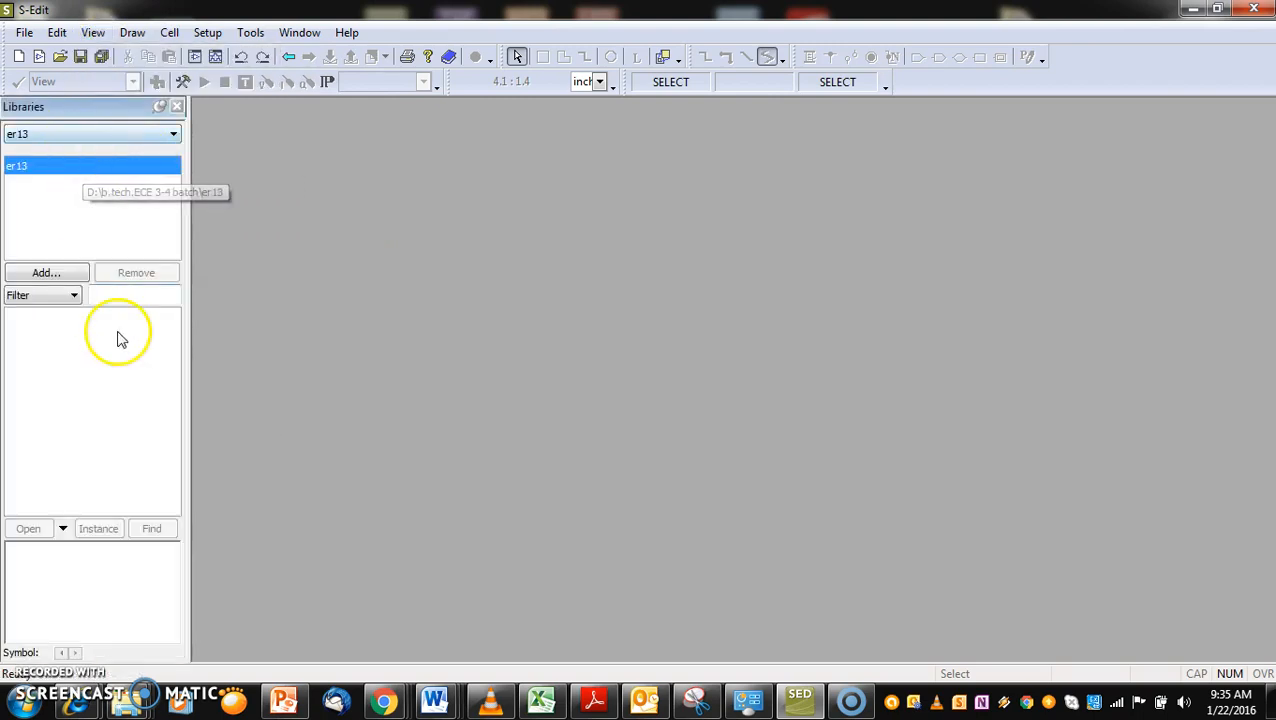
Create a new schematic view for a cell named inv in design er13, with interface and view name view0
click(170, 33)
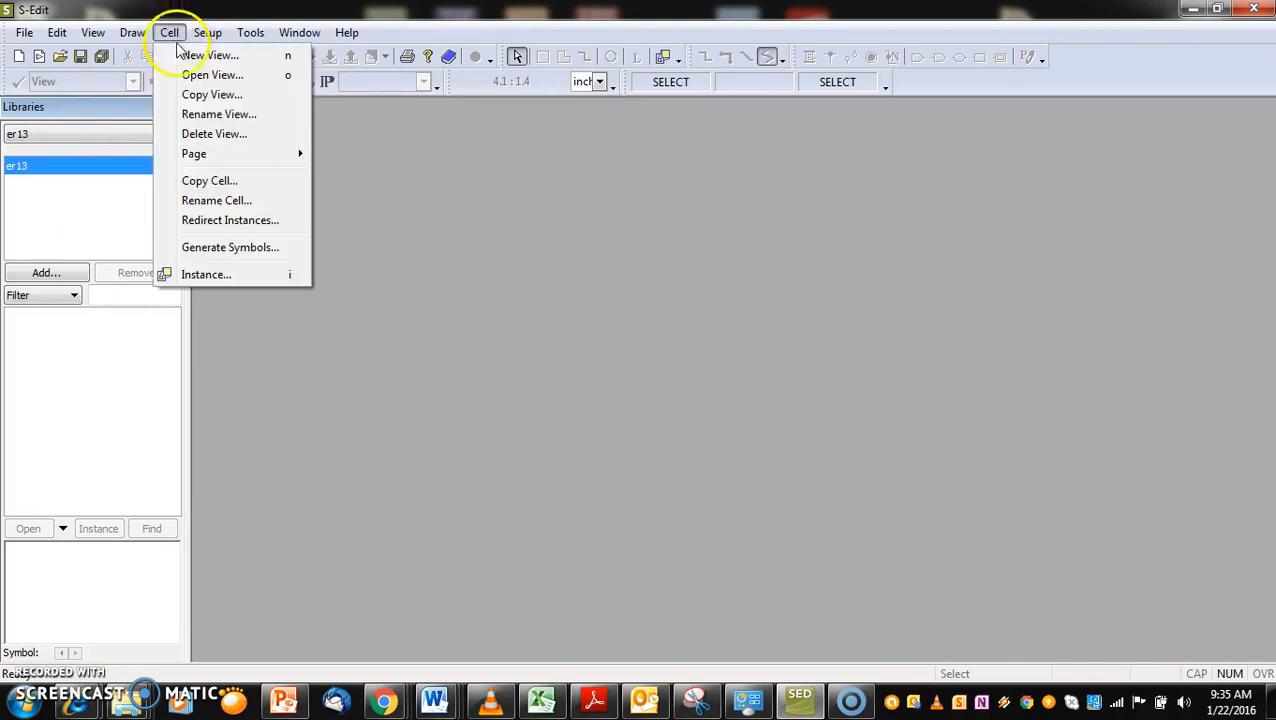
click(195, 55)
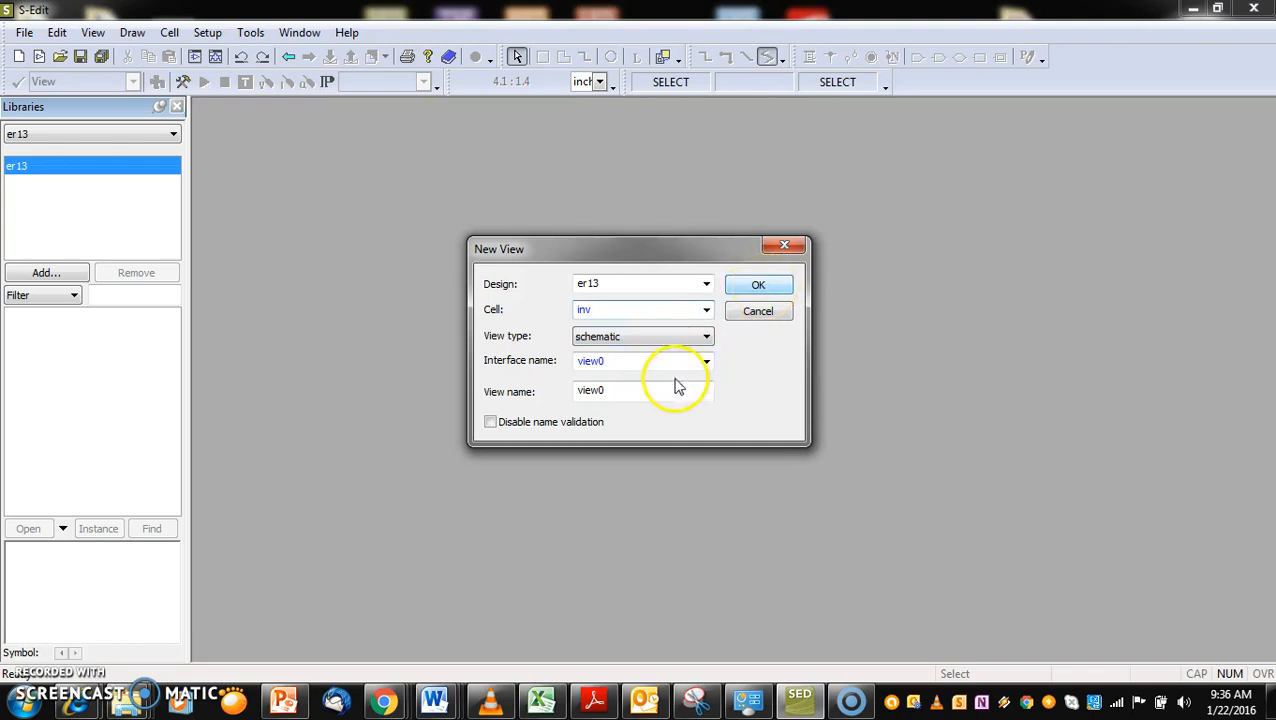
click(705, 340)
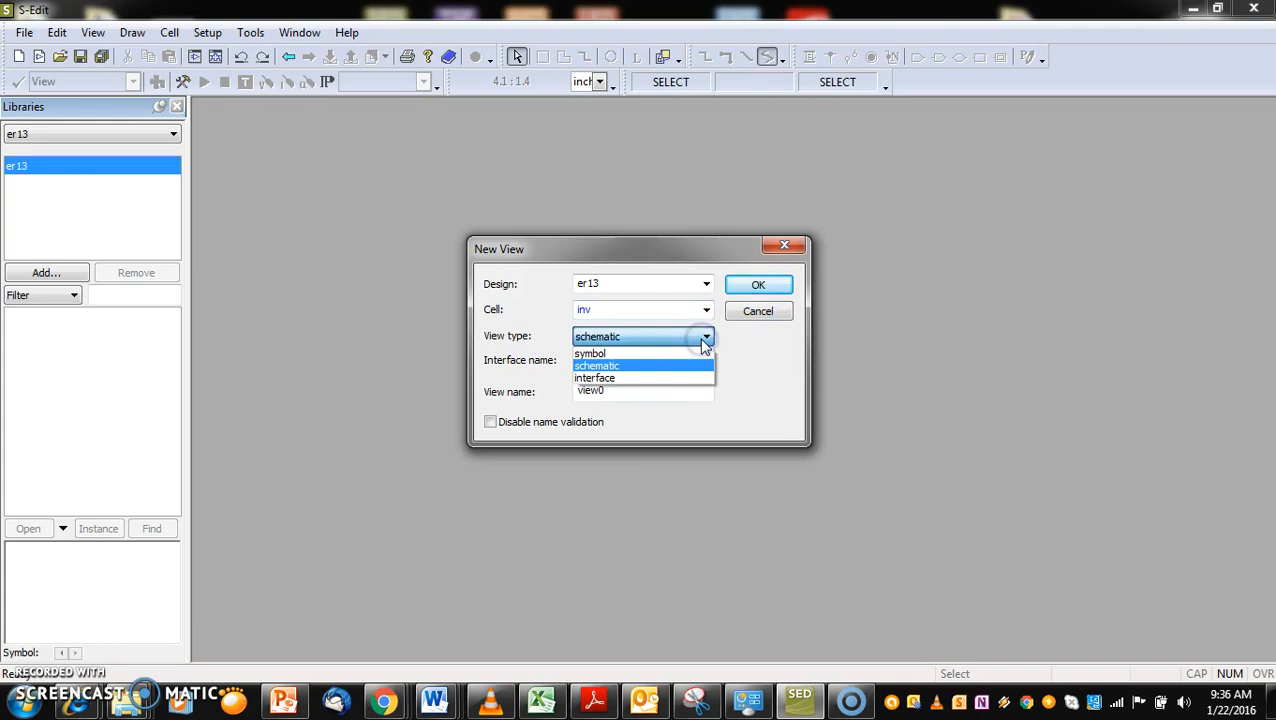
click(658, 366)
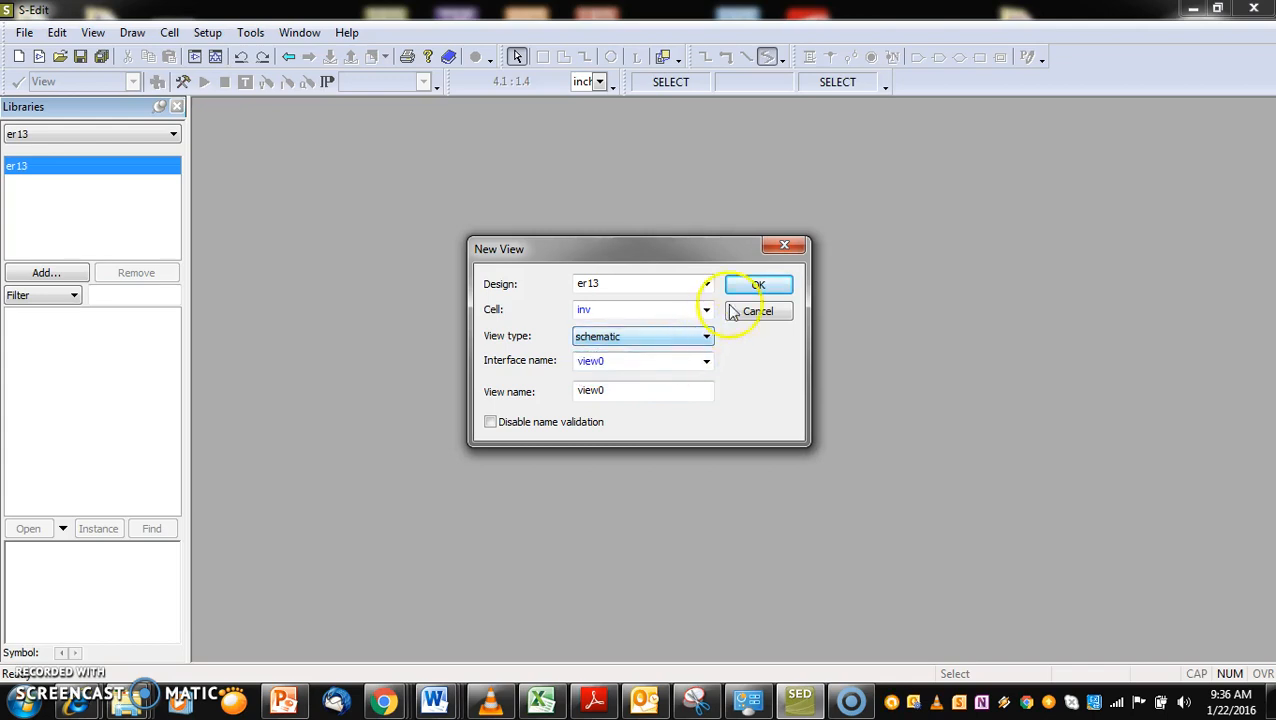
click(760, 286)
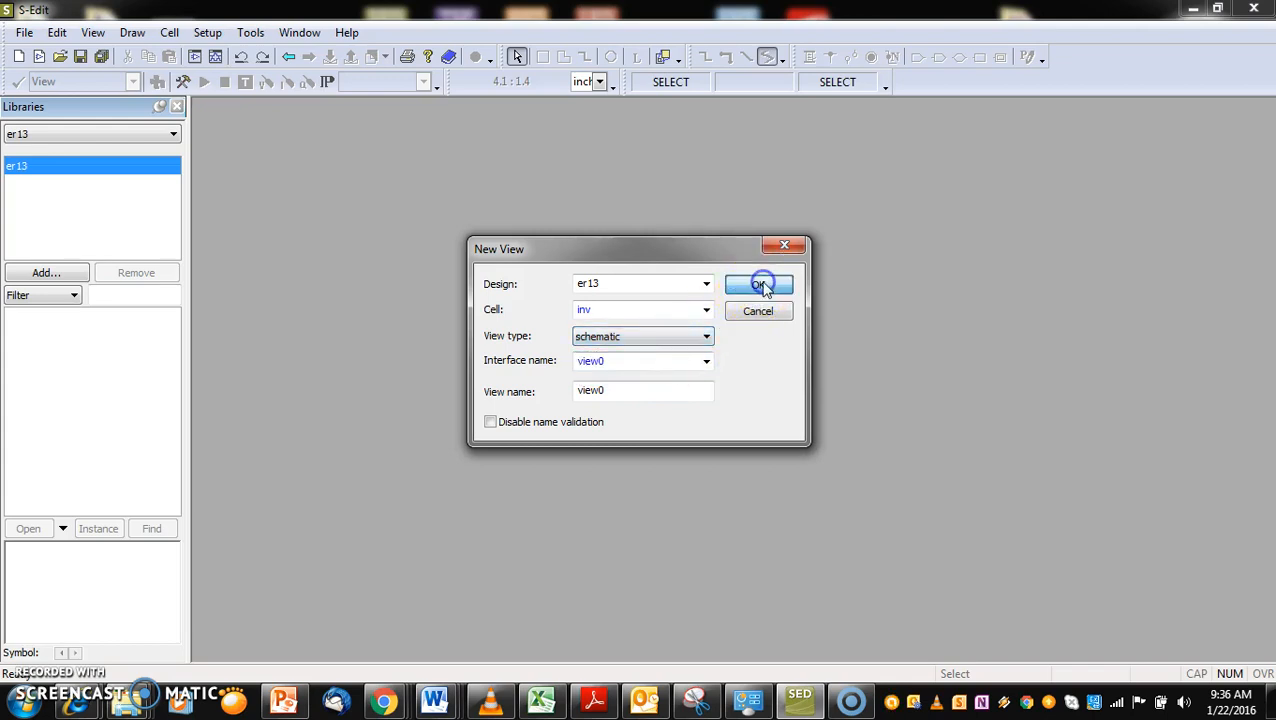
Maximize the inv schematic window and add the All.tanner library from the Tanner Tools v14.1 Libraries folder
drag(911, 325, 720, 127)
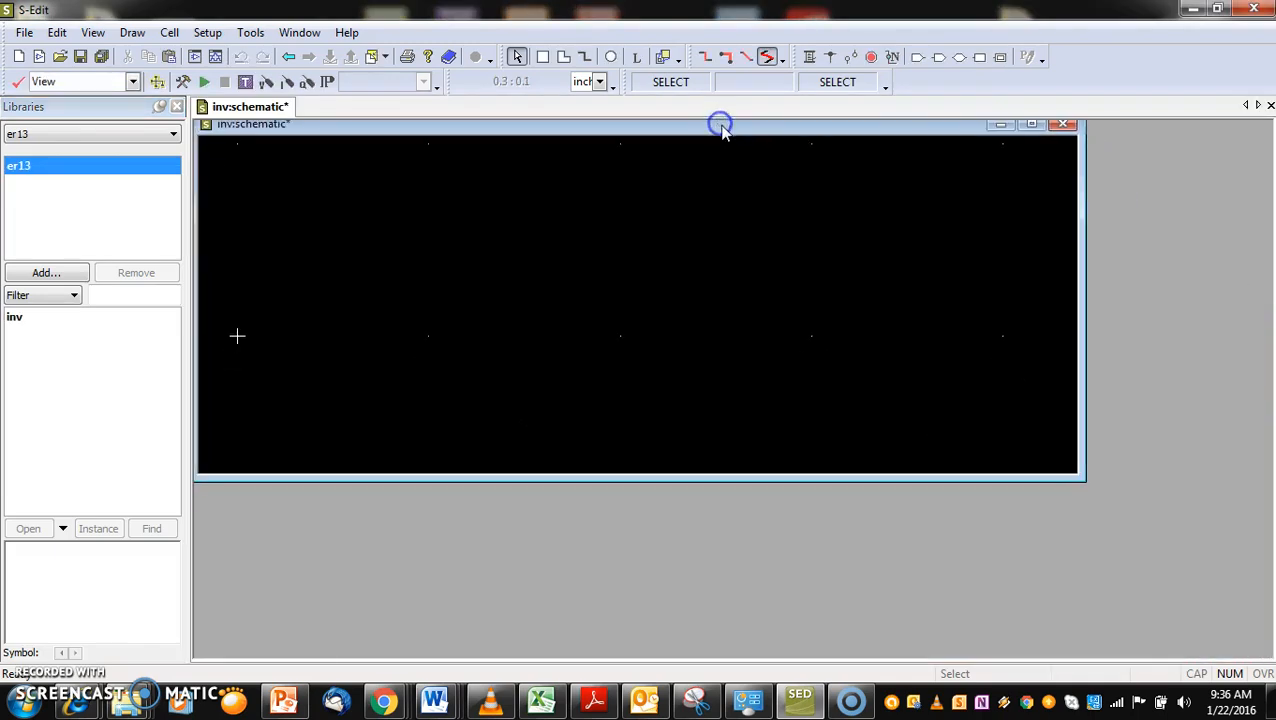
click(1033, 125)
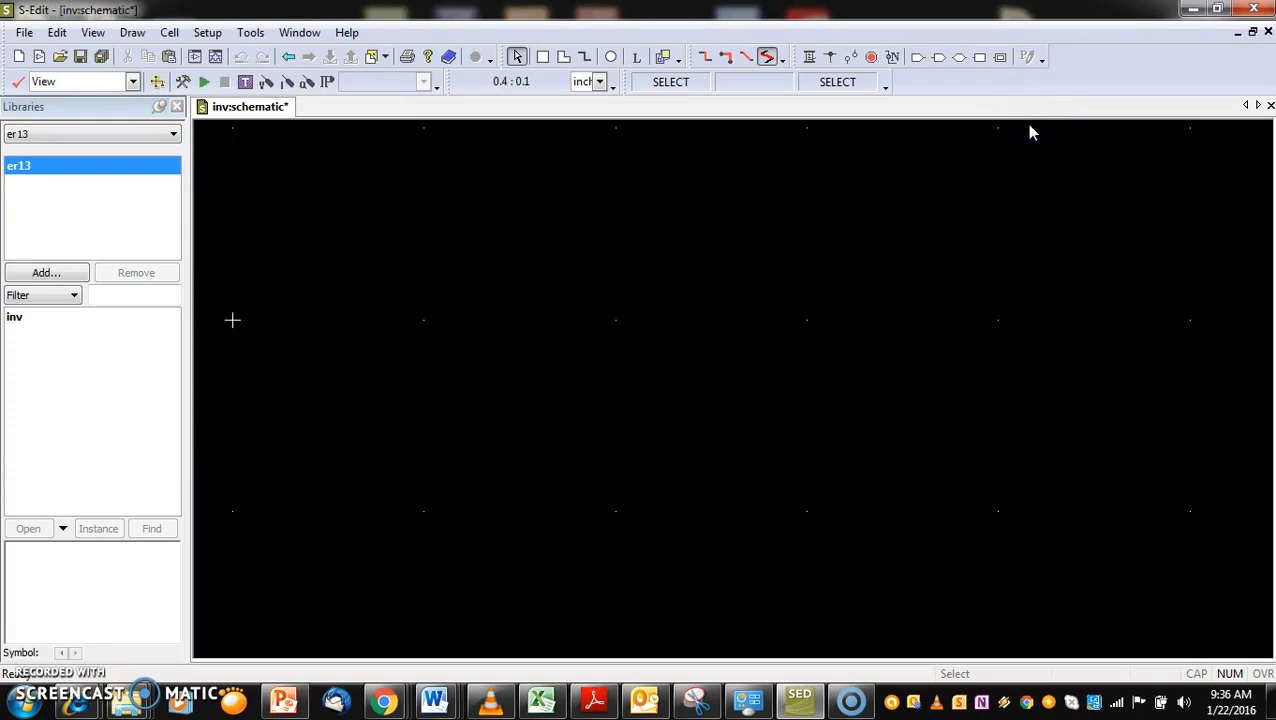
scroll(1030, 128, down, 4)
scroll(1029, 126, down, 2)
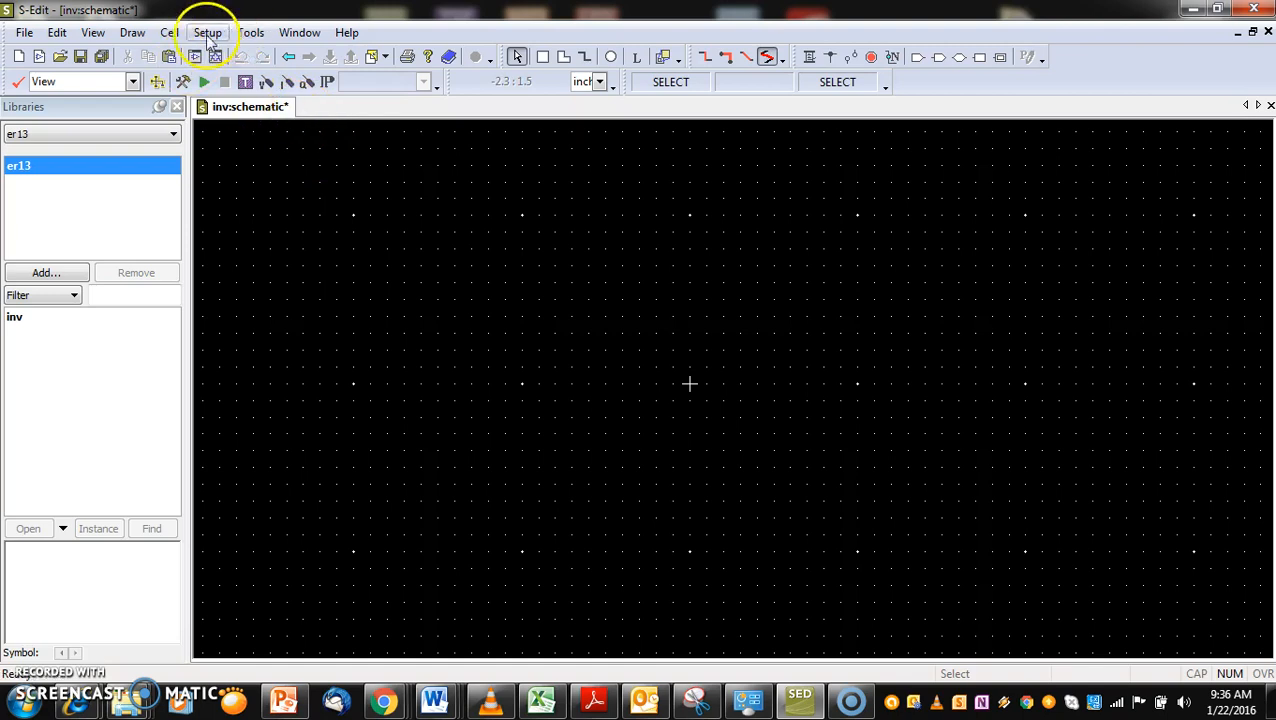
click(61, 276)
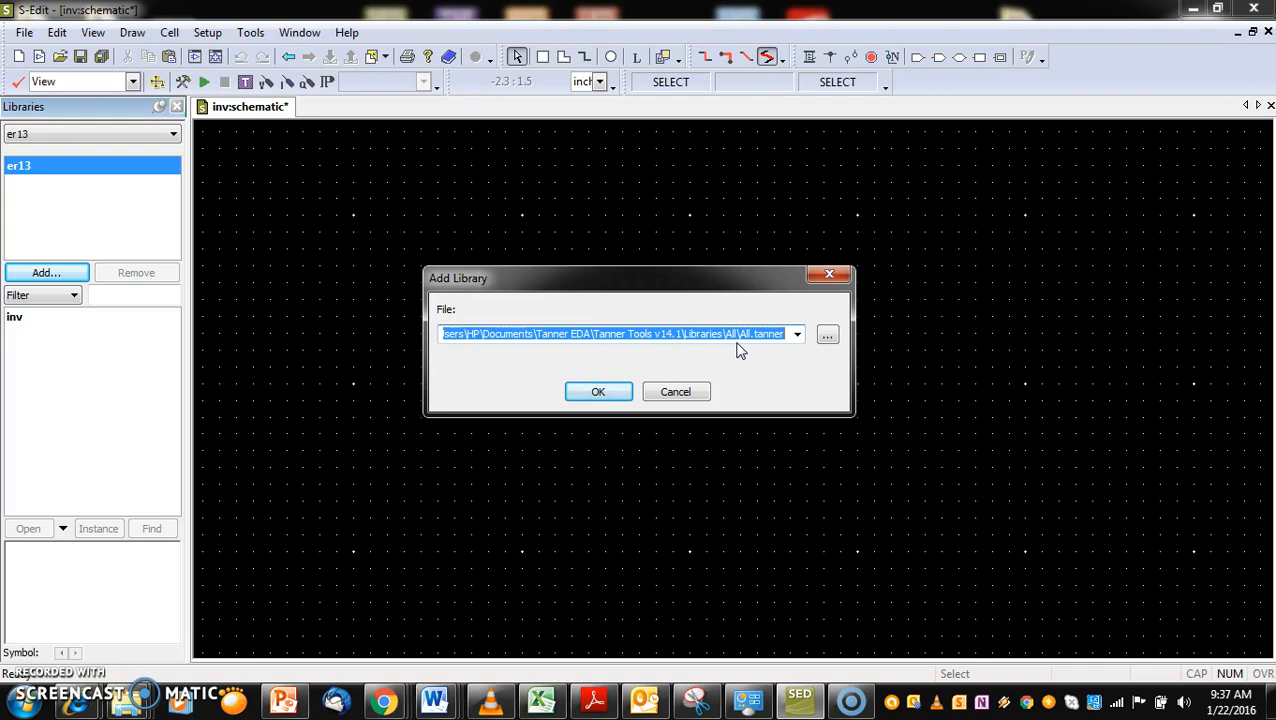
click(591, 394)
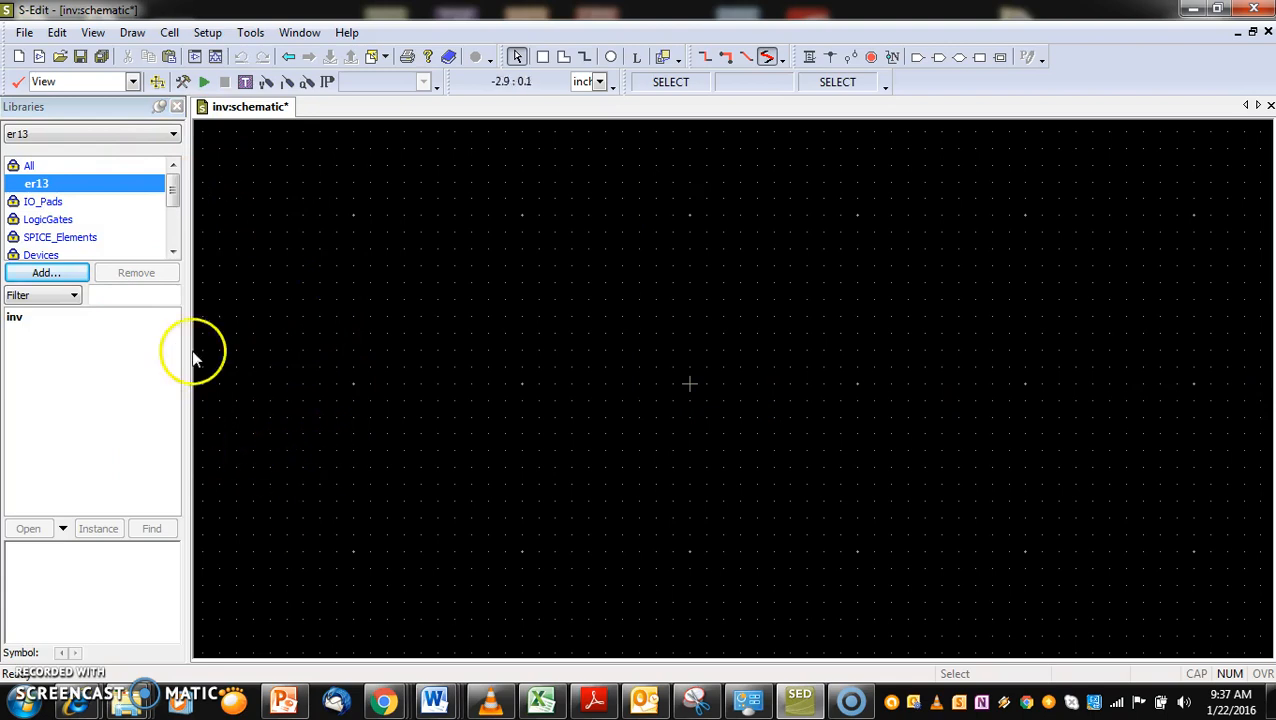
Place one NMOS instance from the Devices library just below and beside the schematic's origin
drag(172, 189, 172, 199)
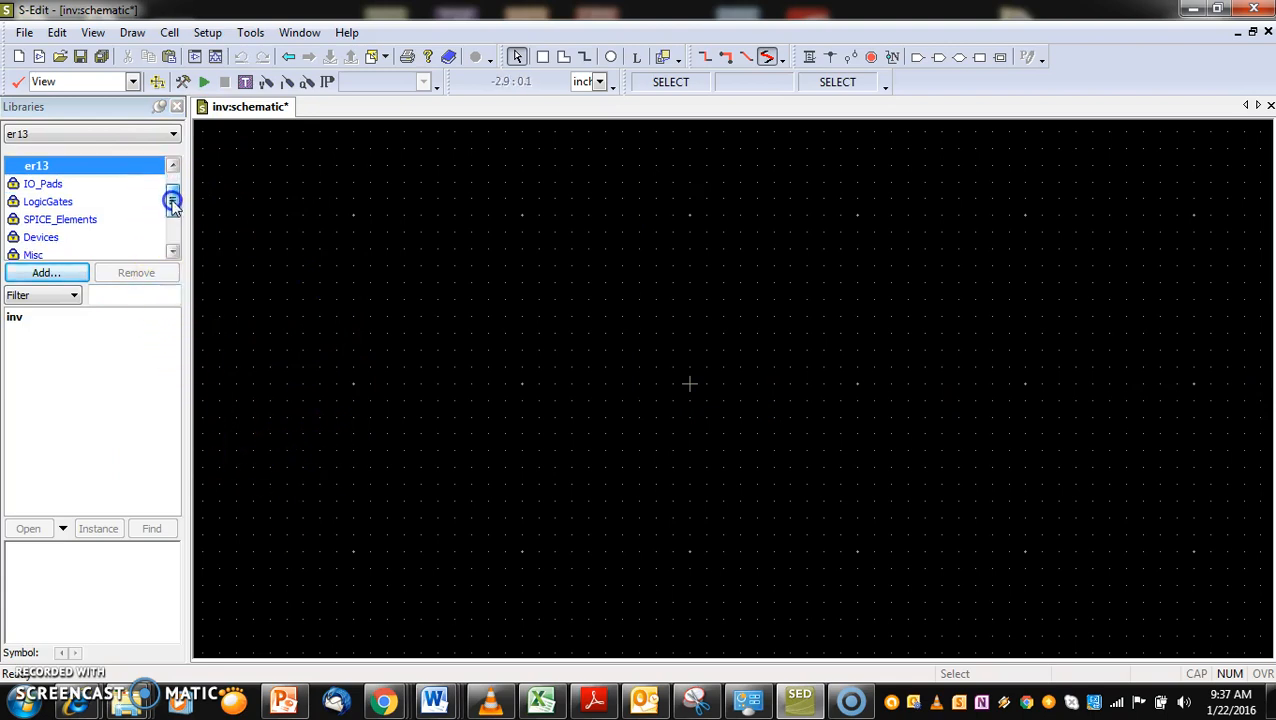
click(40, 238)
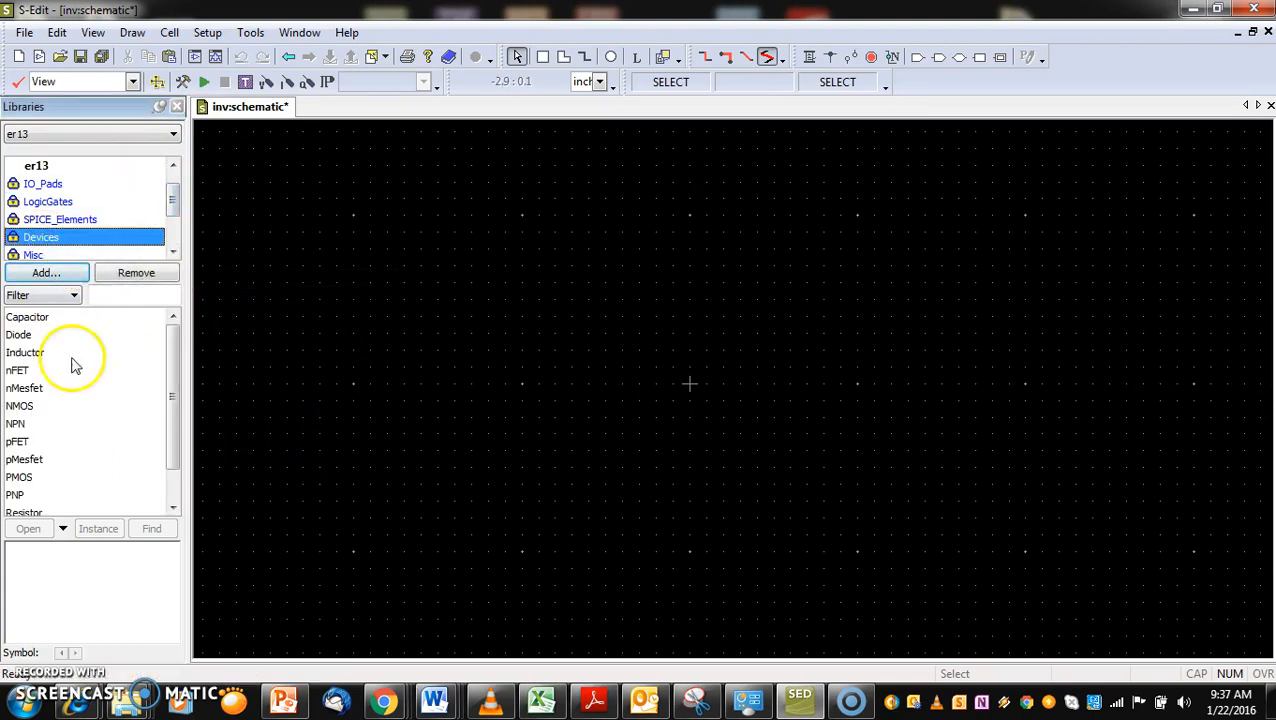
click(20, 407)
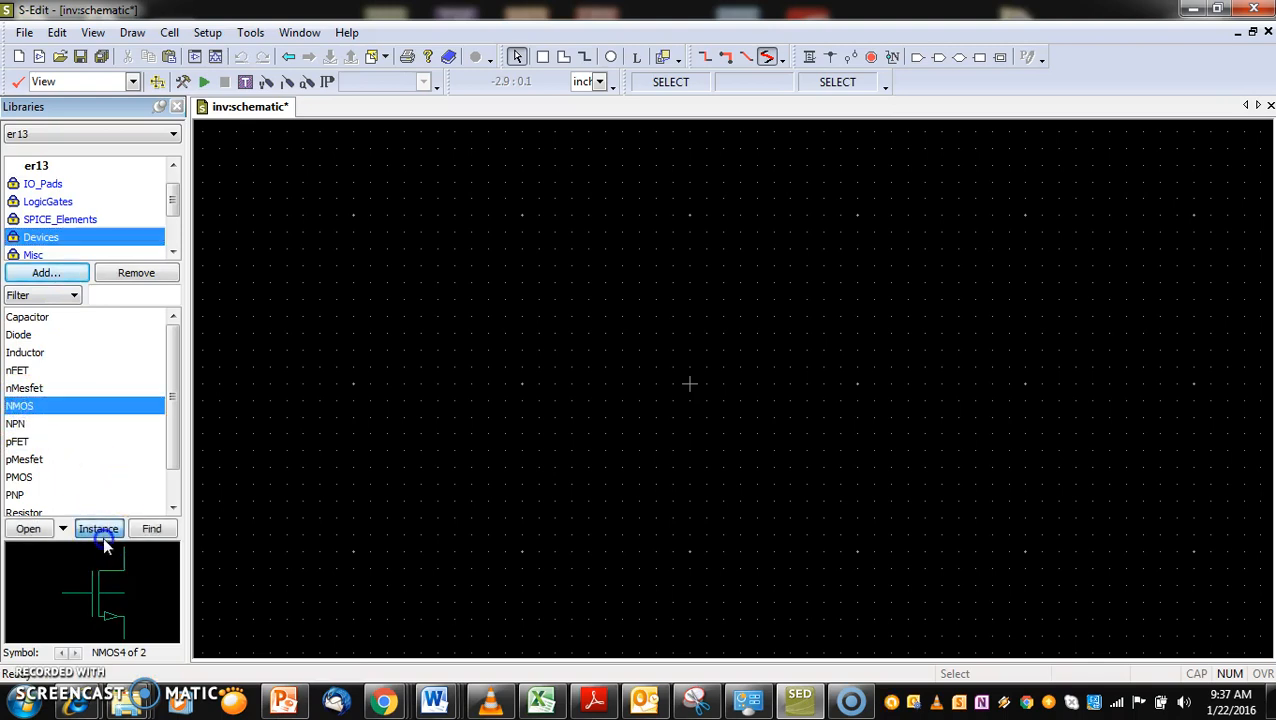
click(102, 531)
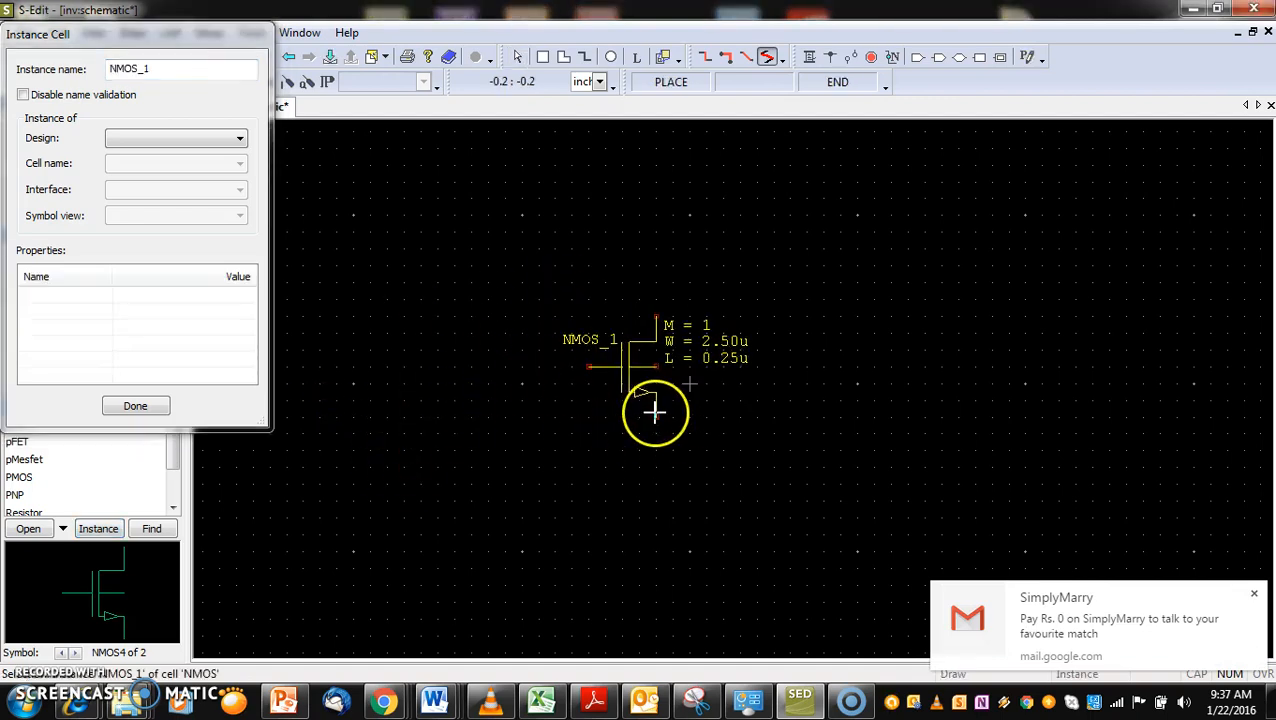
click(655, 481)
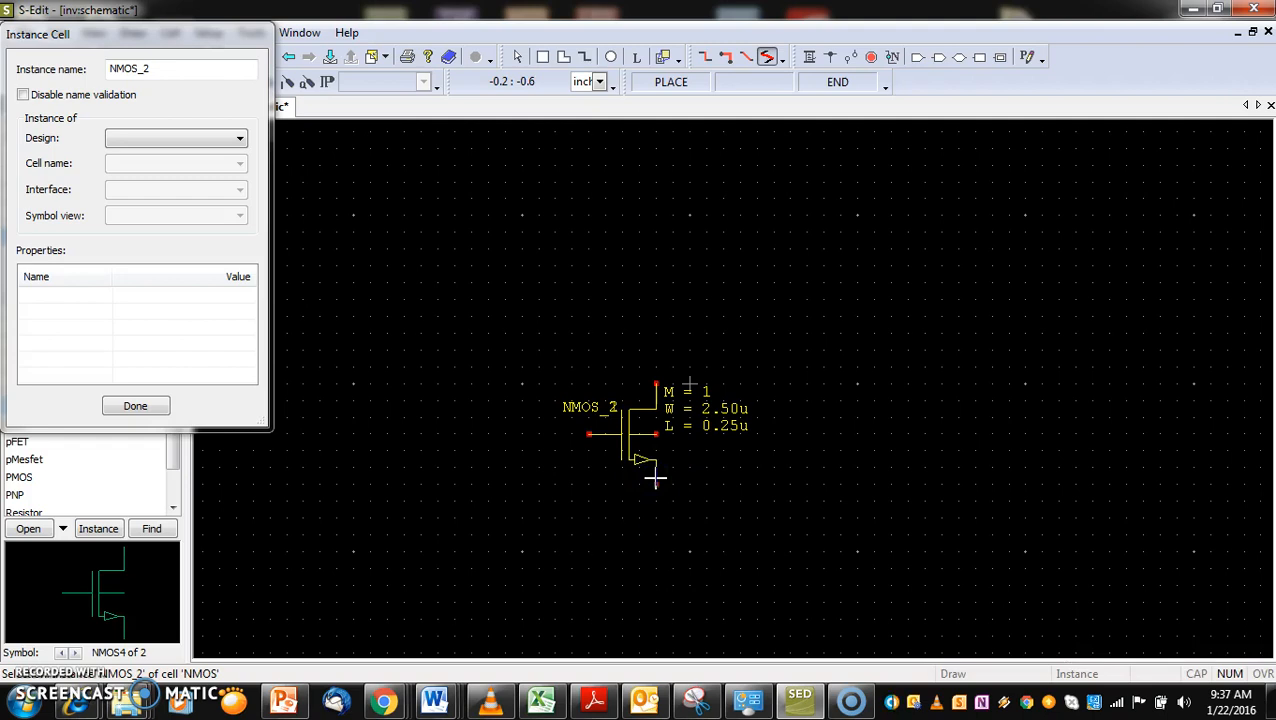
key(Escape)
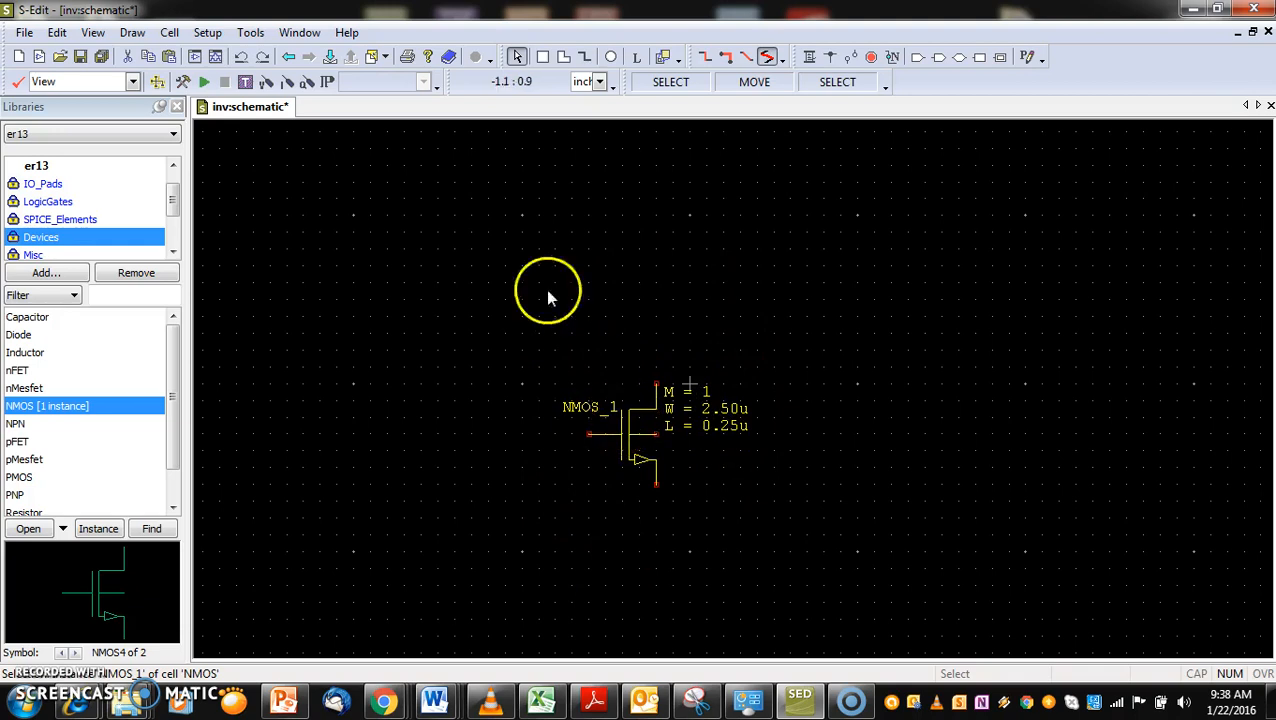
Display the properties of the placed NMOS transistor and set its channel length L to 0.6u
click(645, 463)
click(628, 438)
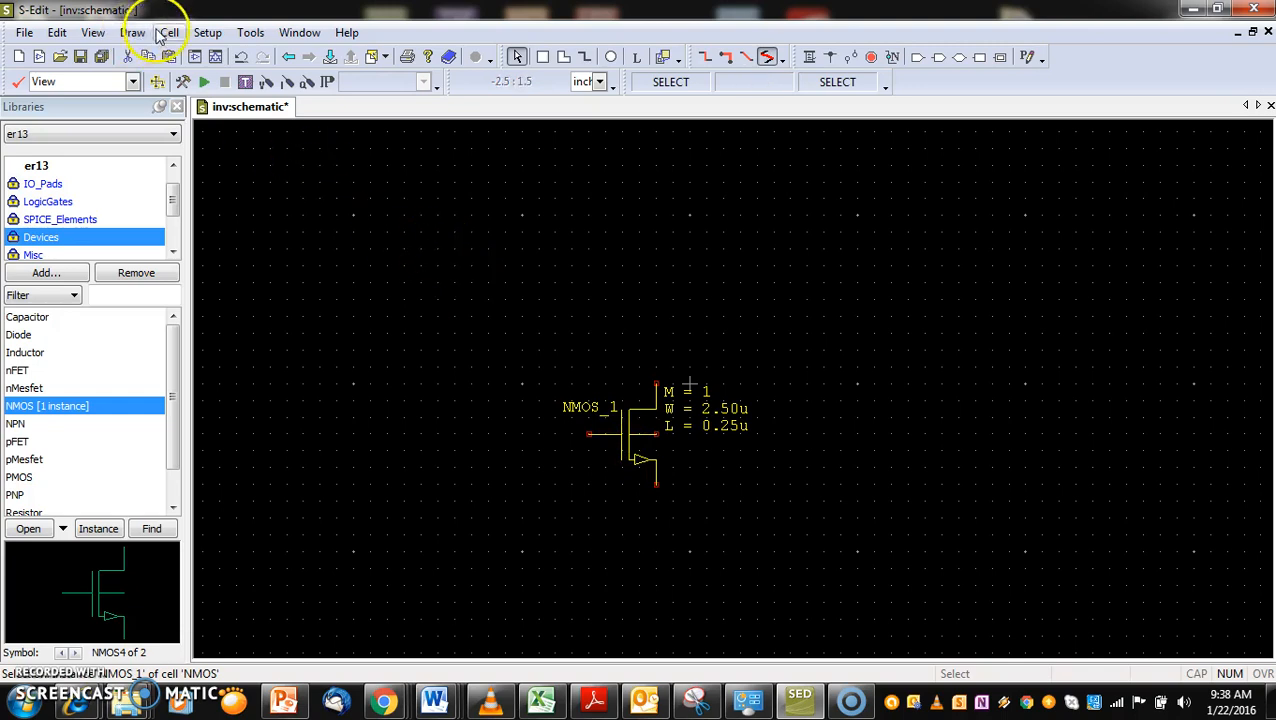
click(92, 32)
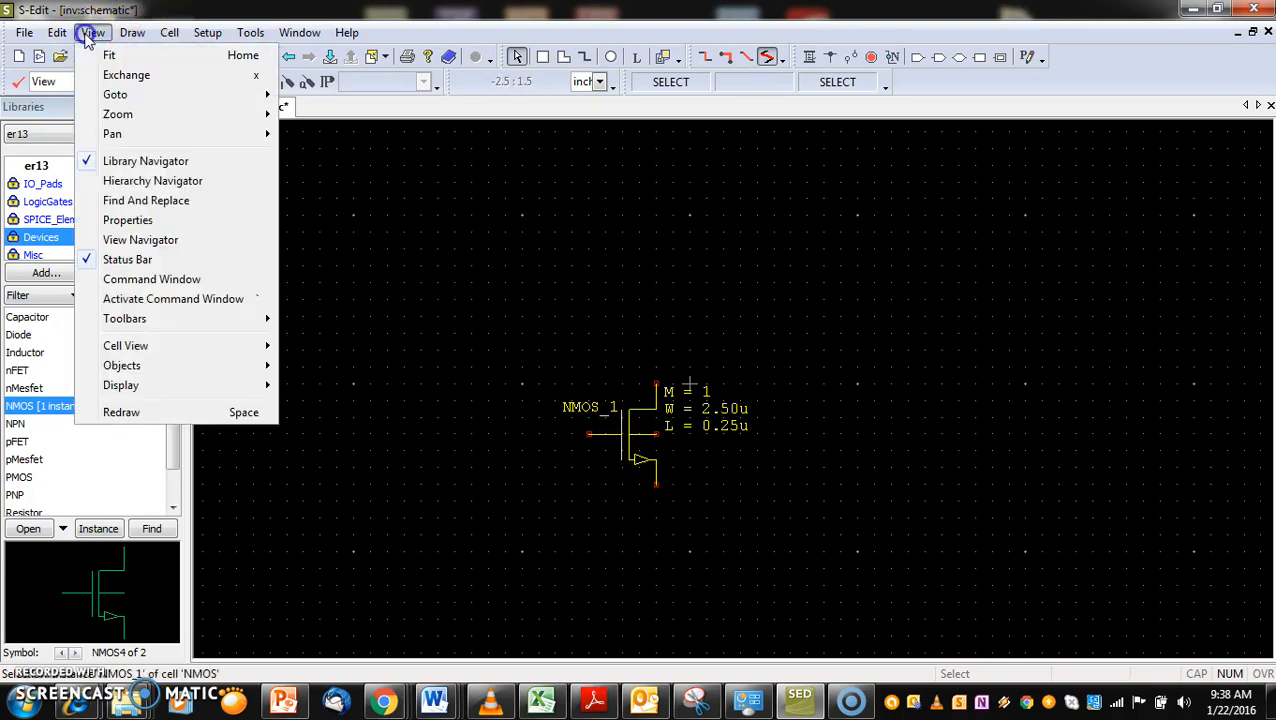
click(121, 219)
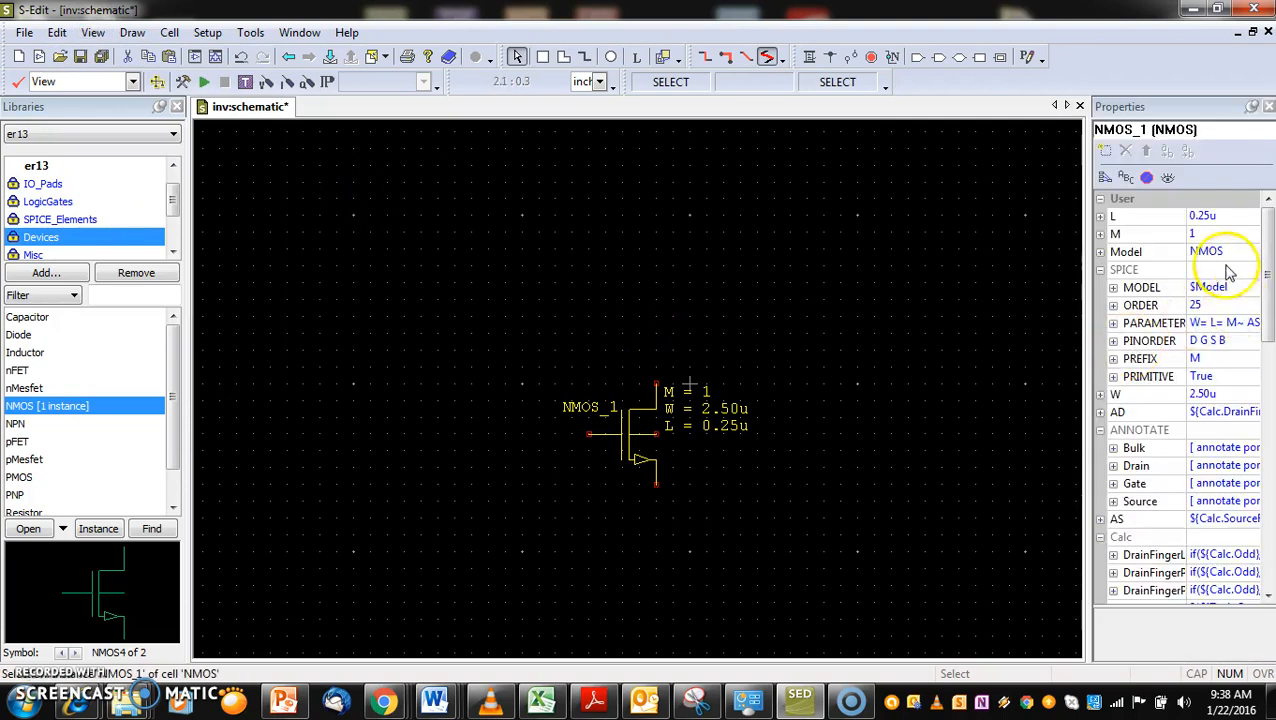
click(1212, 217)
key(BackSpace)
key(BackSpace)
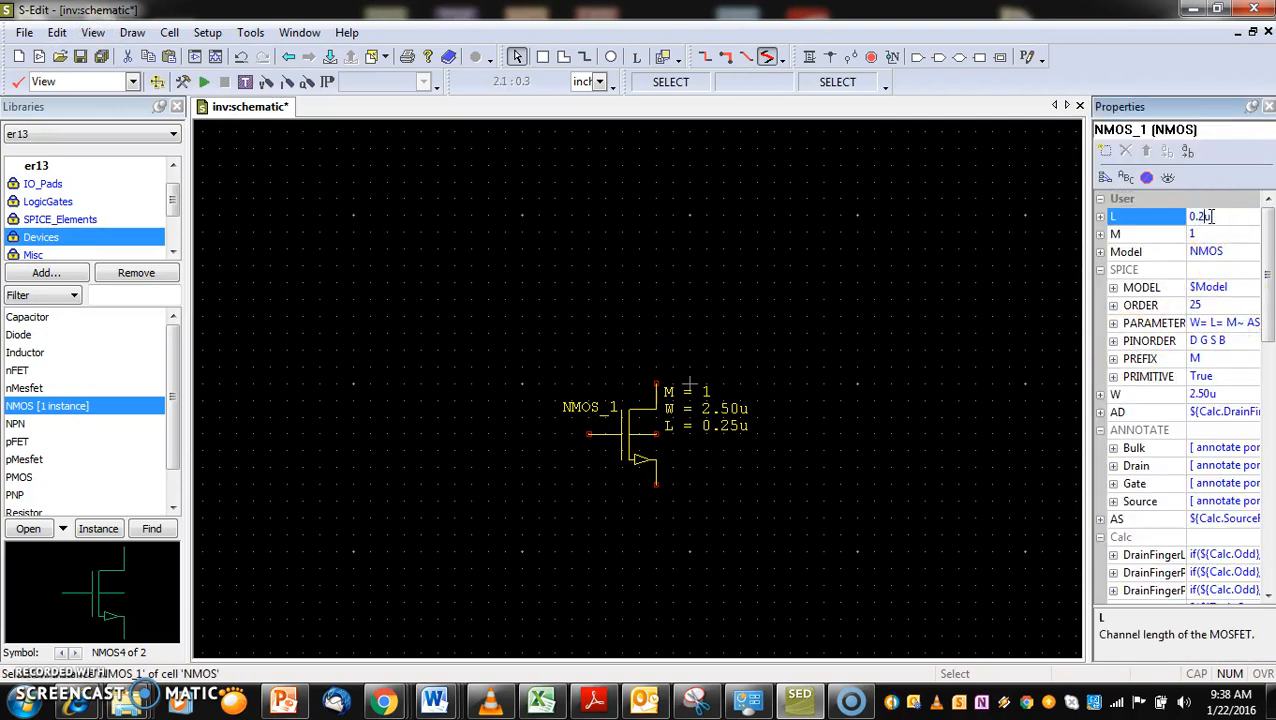
text(6)
click(996, 276)
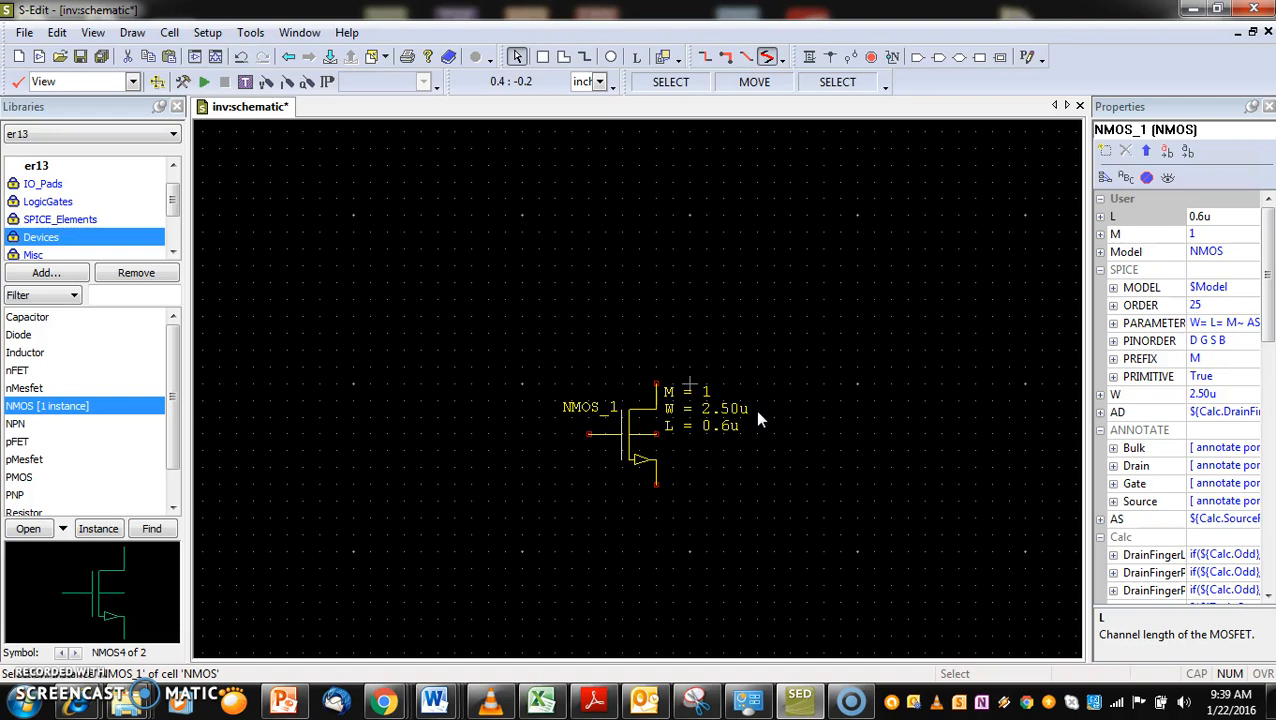
click(763, 465)
click(718, 408)
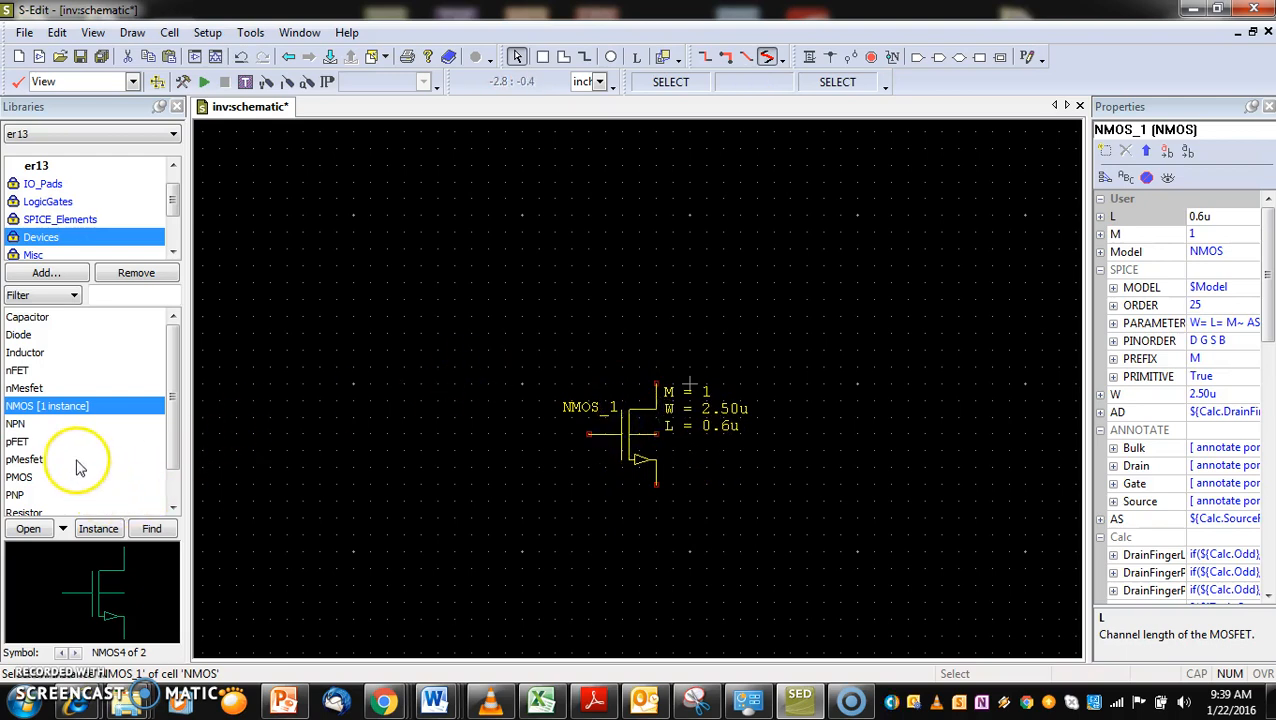
Place one PMOS instance from the Devices library above the NMOS so that their drain terminals meet
click(35, 477)
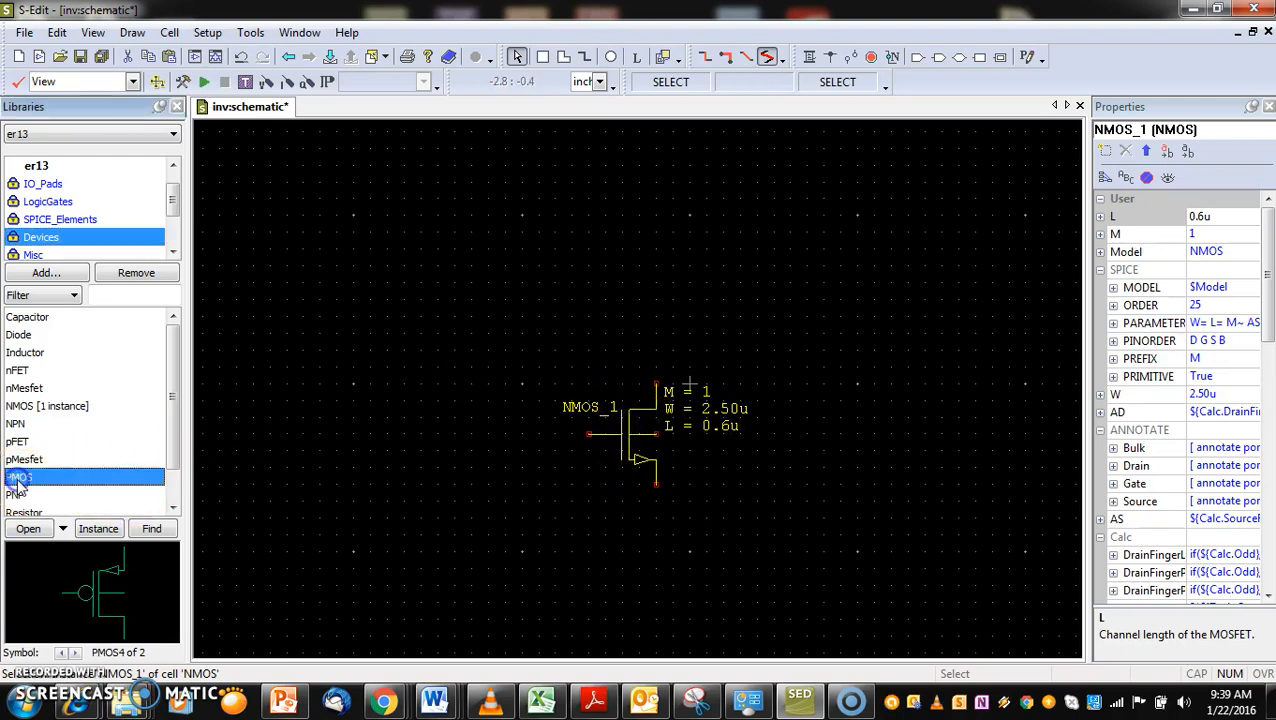
click(97, 528)
drag(643, 360, 657, 383)
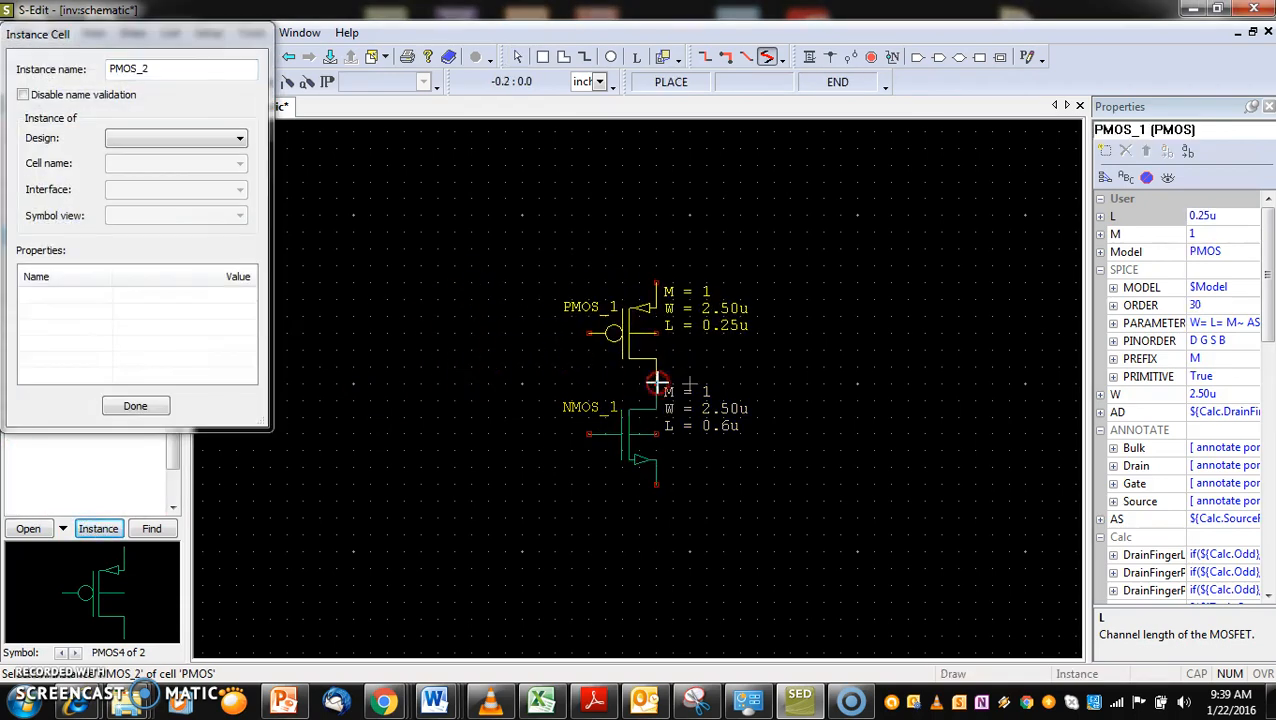
key(Escape)
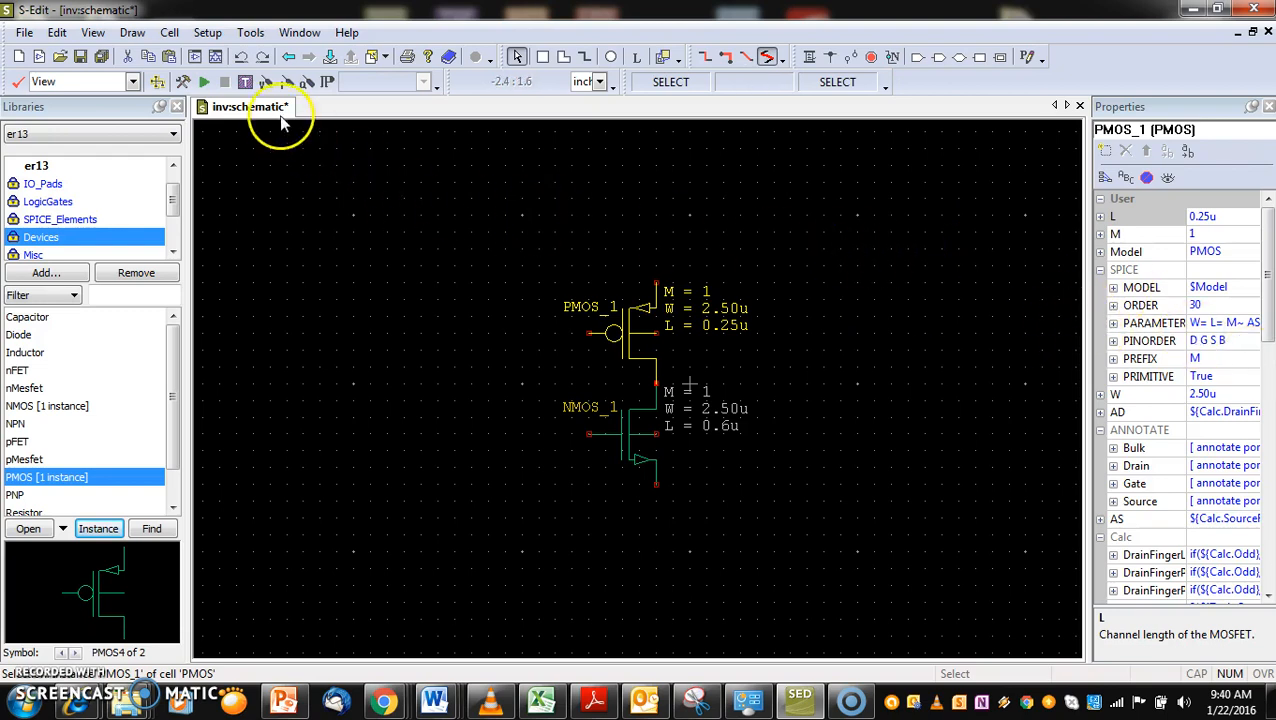
Wire the PMOS gate straight down to the NMOS gate
click(812, 59)
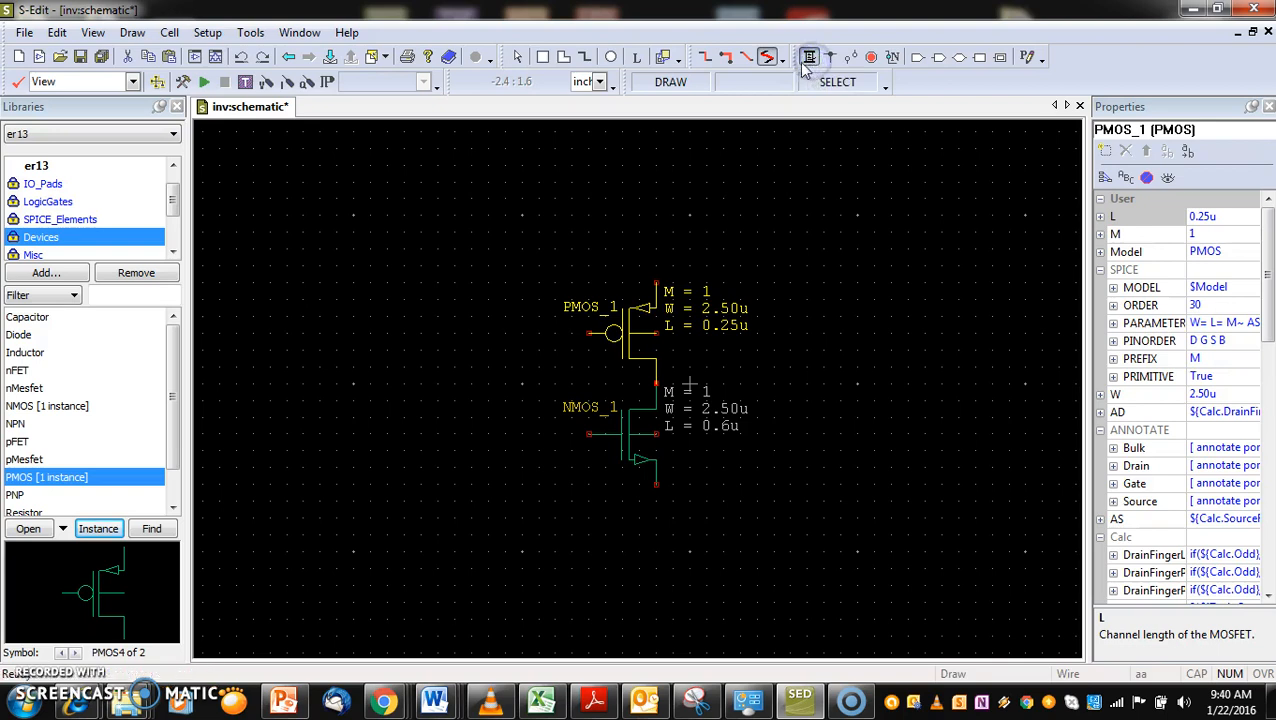
click(590, 333)
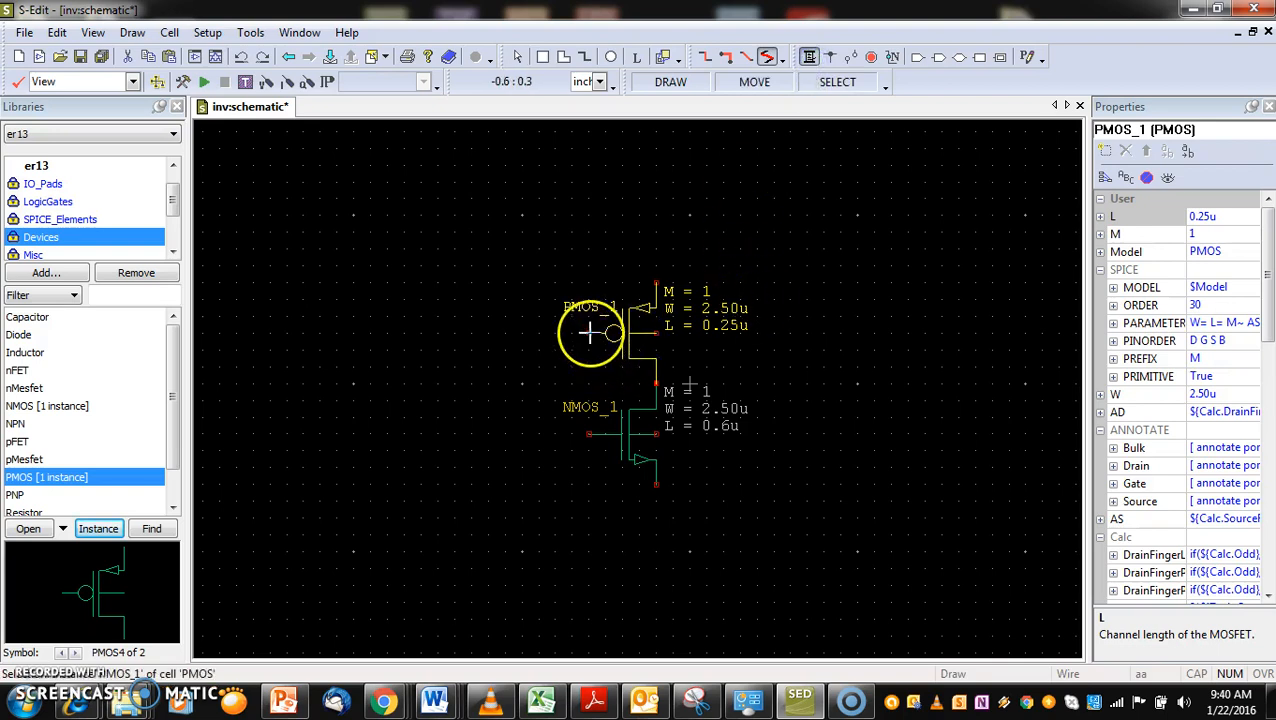
click(588, 433)
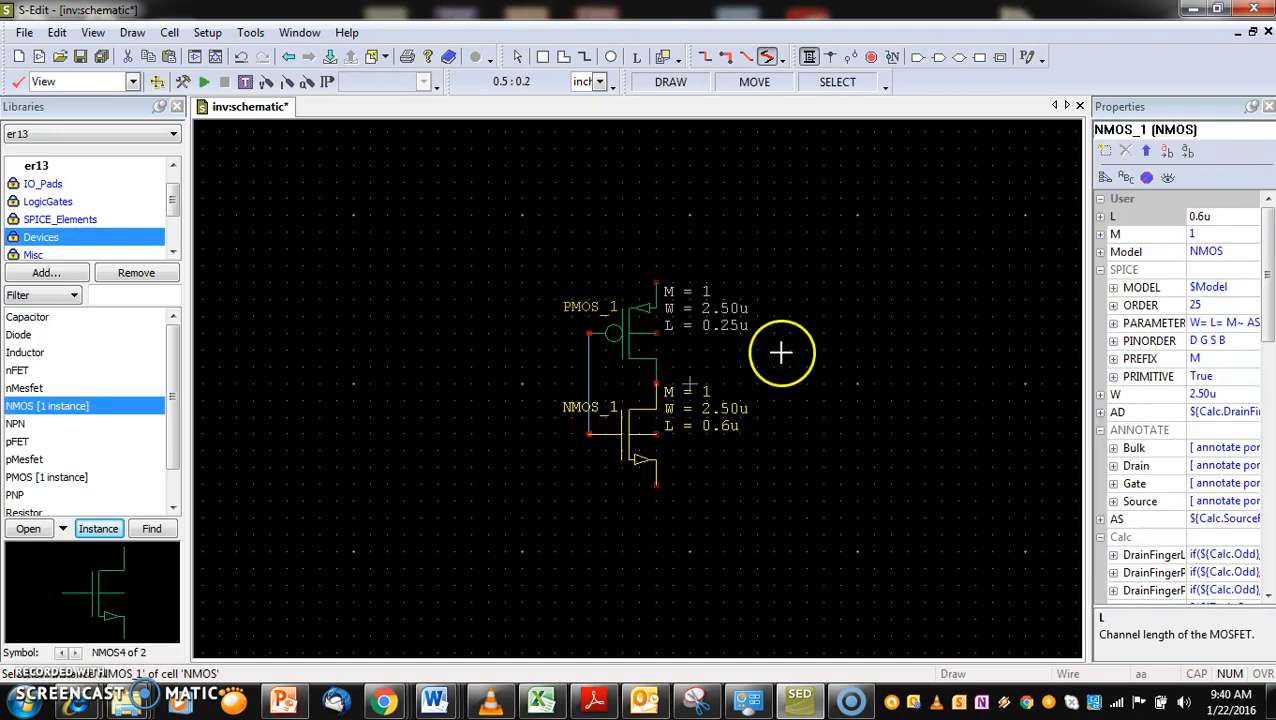
Wire the bulk terminal of each transistor to its own source, for both the PMOS and the NMOS
click(655, 331)
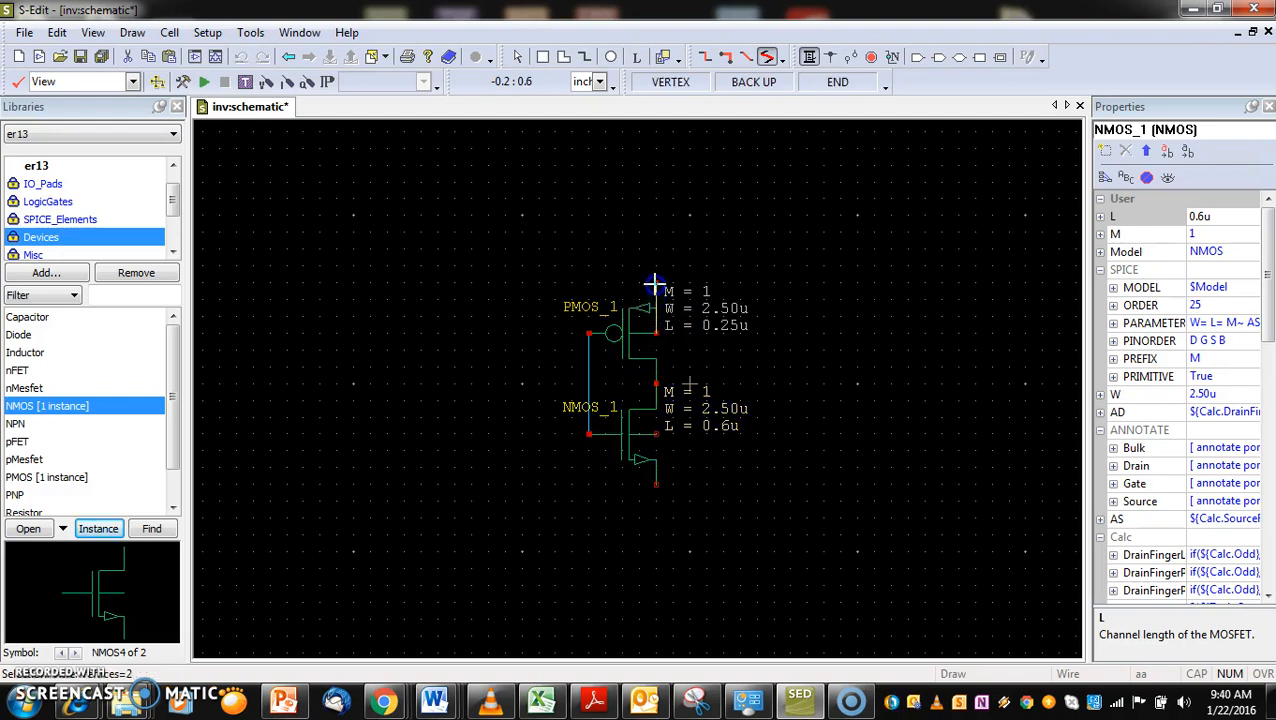
click(652, 284)
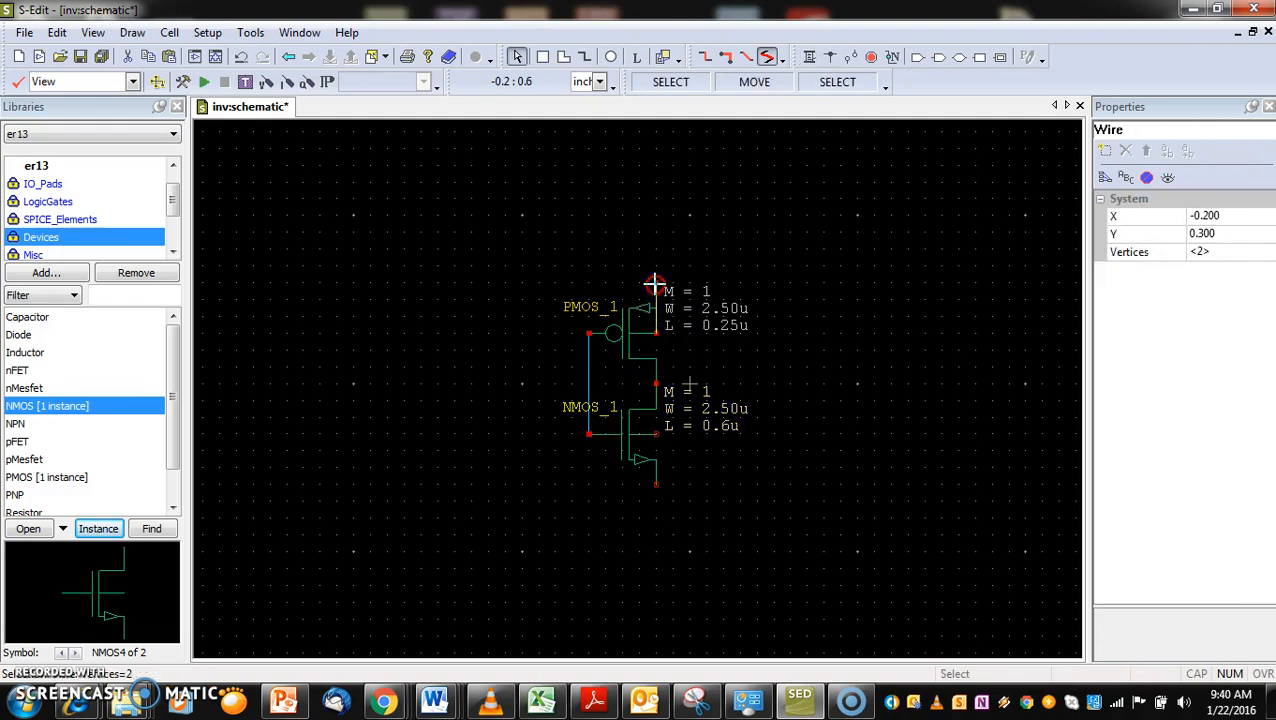
click(656, 432)
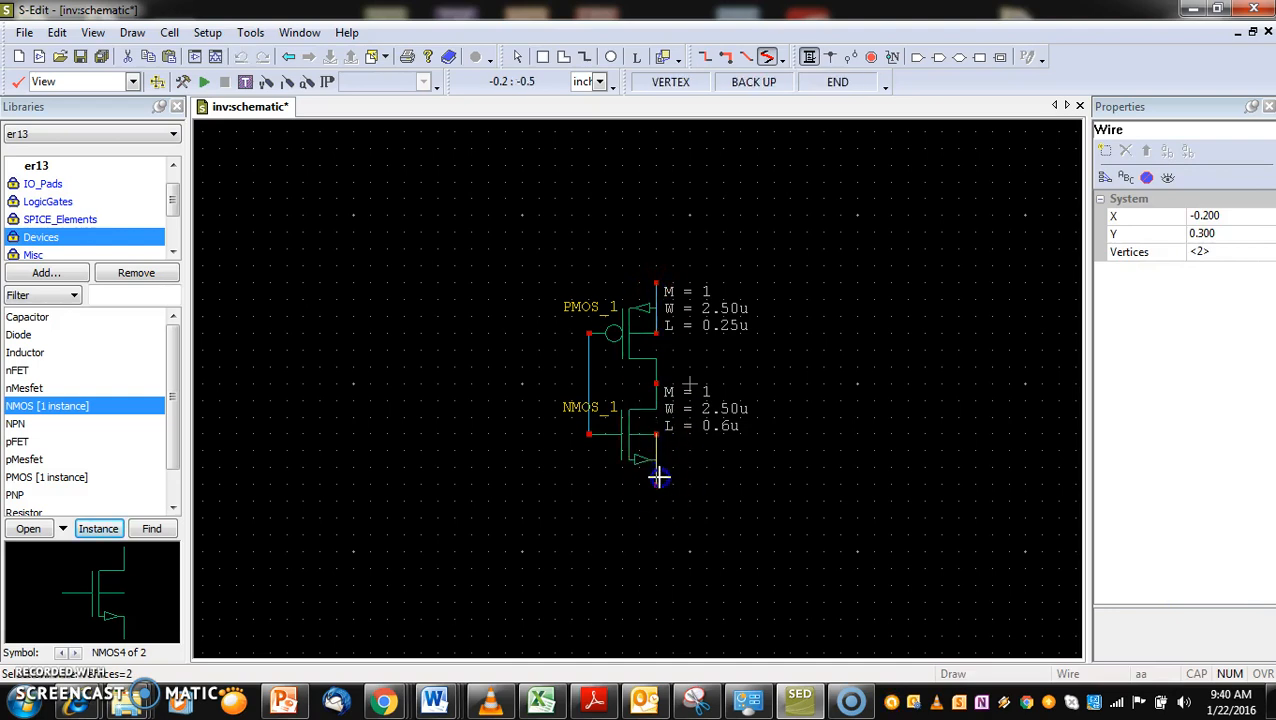
double_click(659, 487)
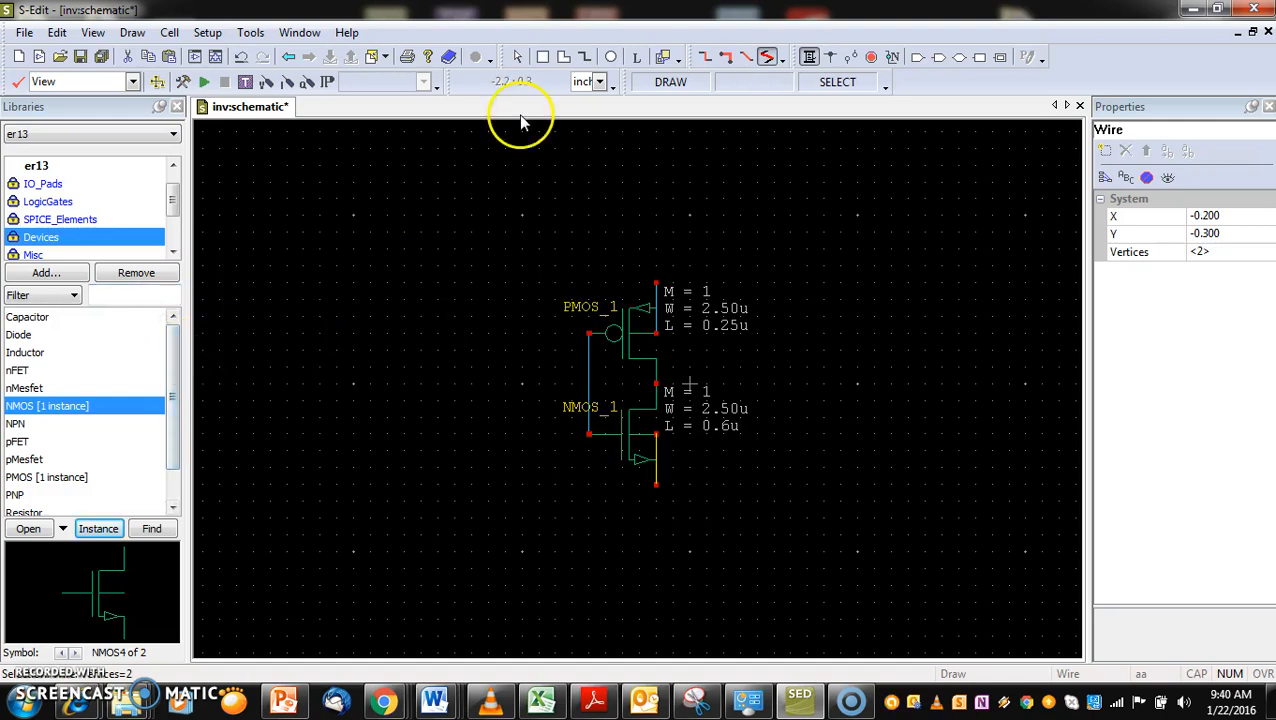
click(517, 58)
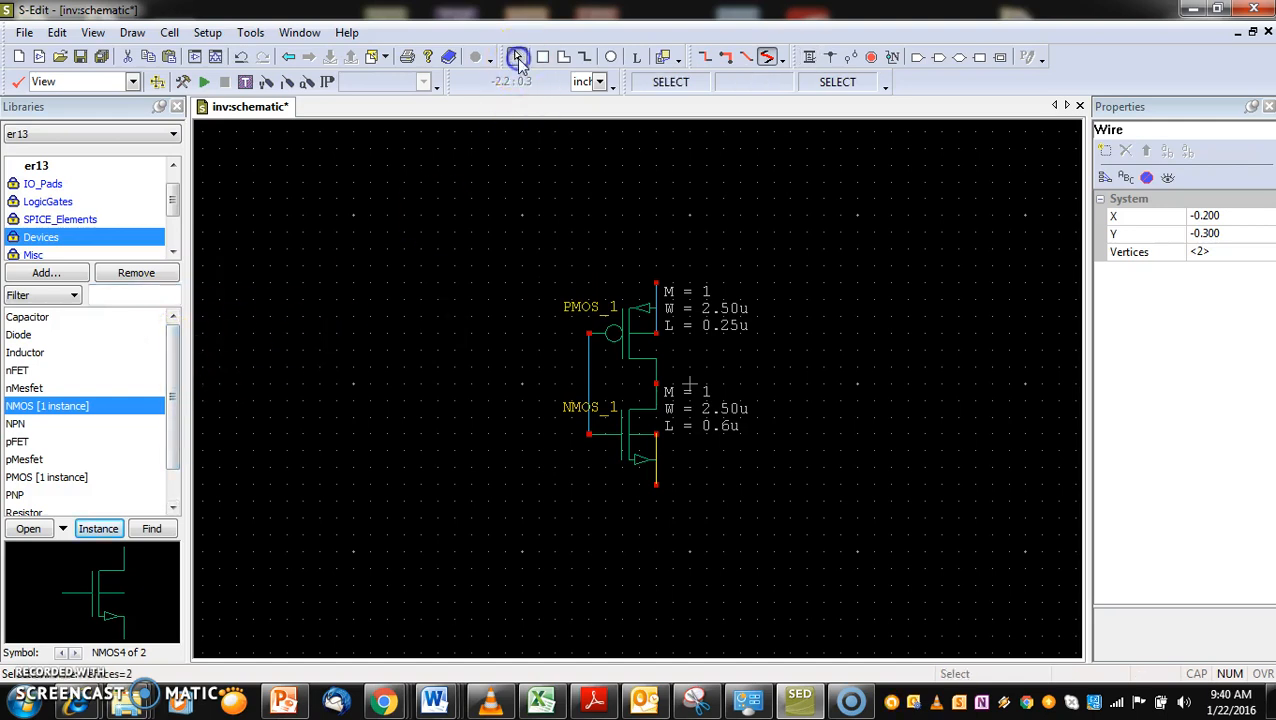
Set the channel length L of the PMOS transistor to 0.6u
click(625, 315)
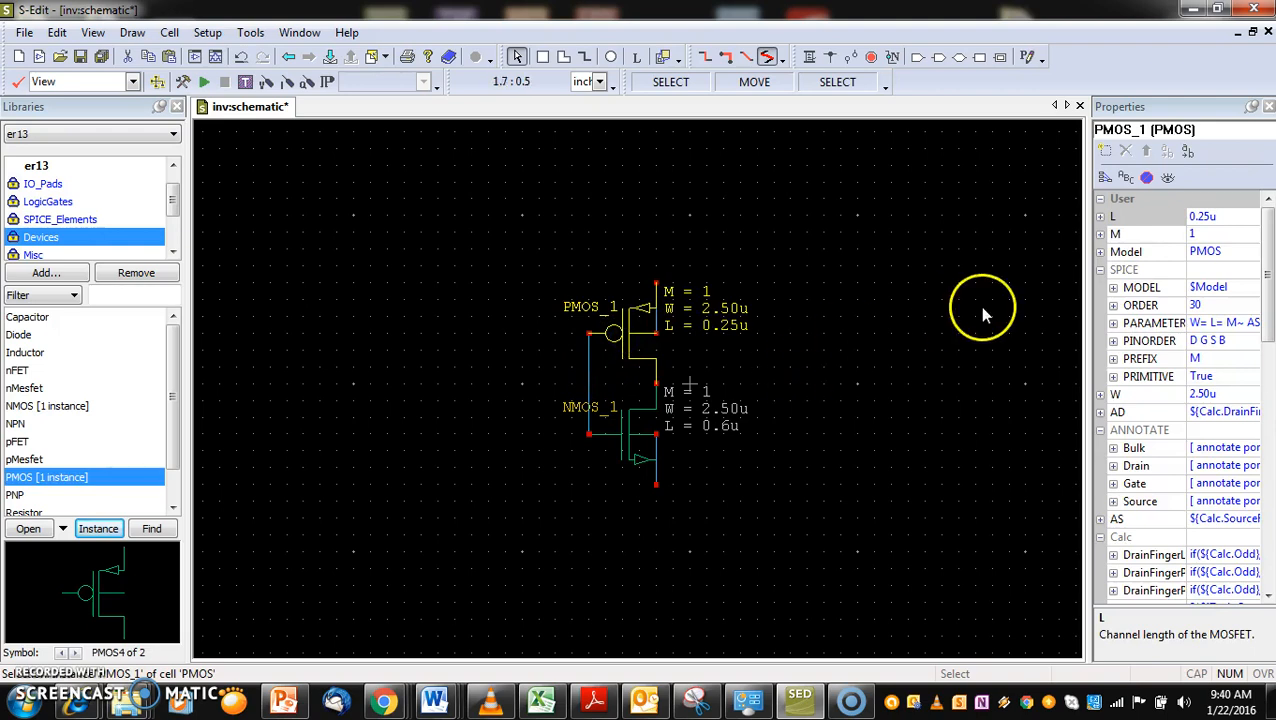
click(1205, 217)
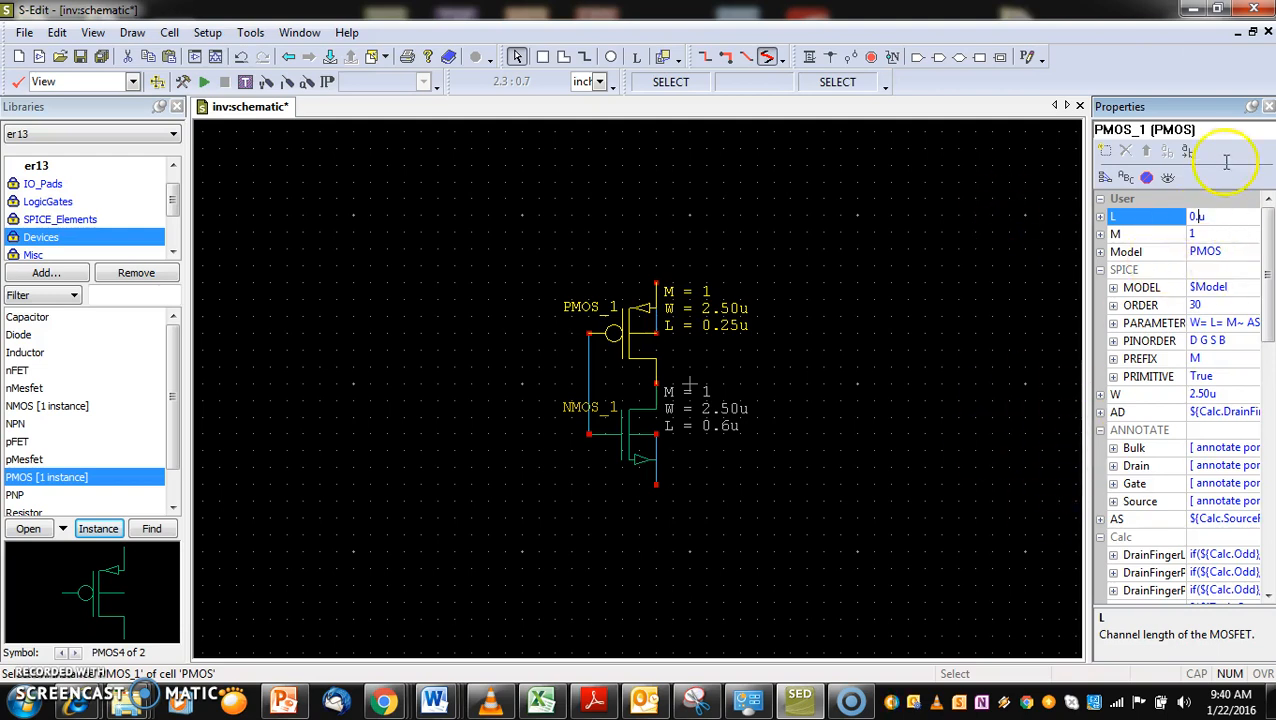
text(66)
click(842, 203)
Set the channel width W of the PMOS transistor to 7.50u and deselect it
click(620, 335)
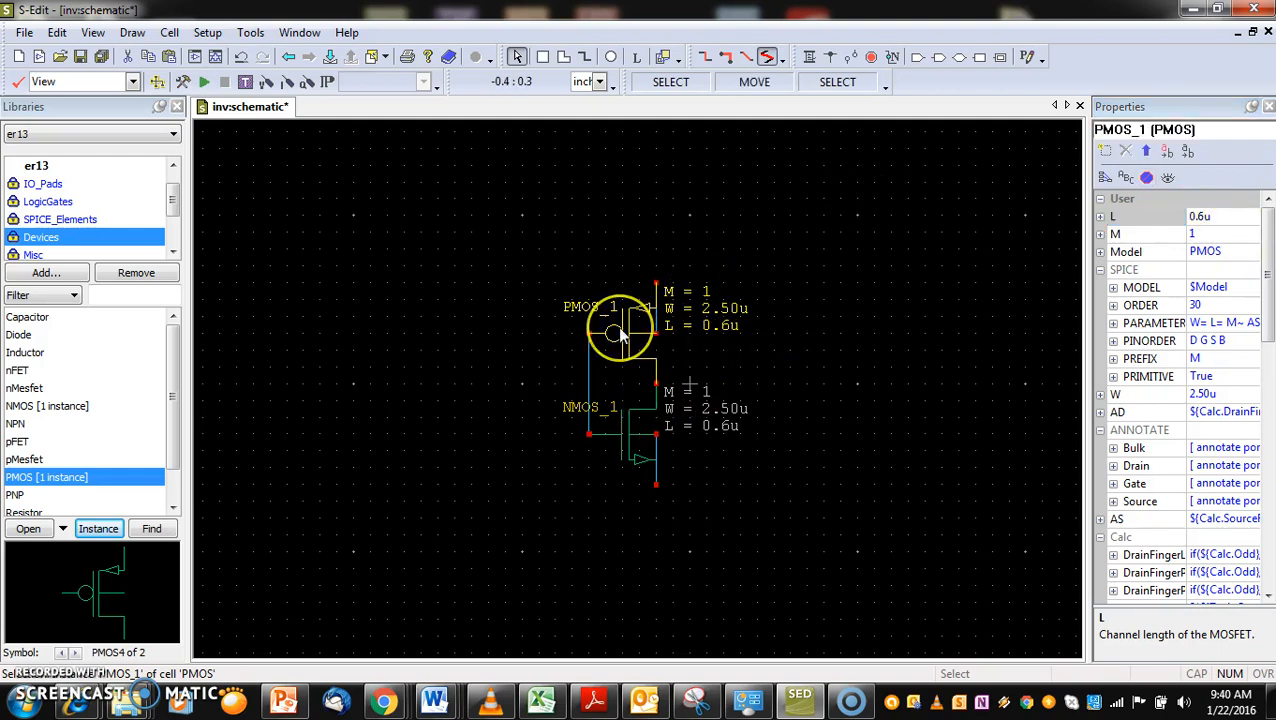
click(670, 288)
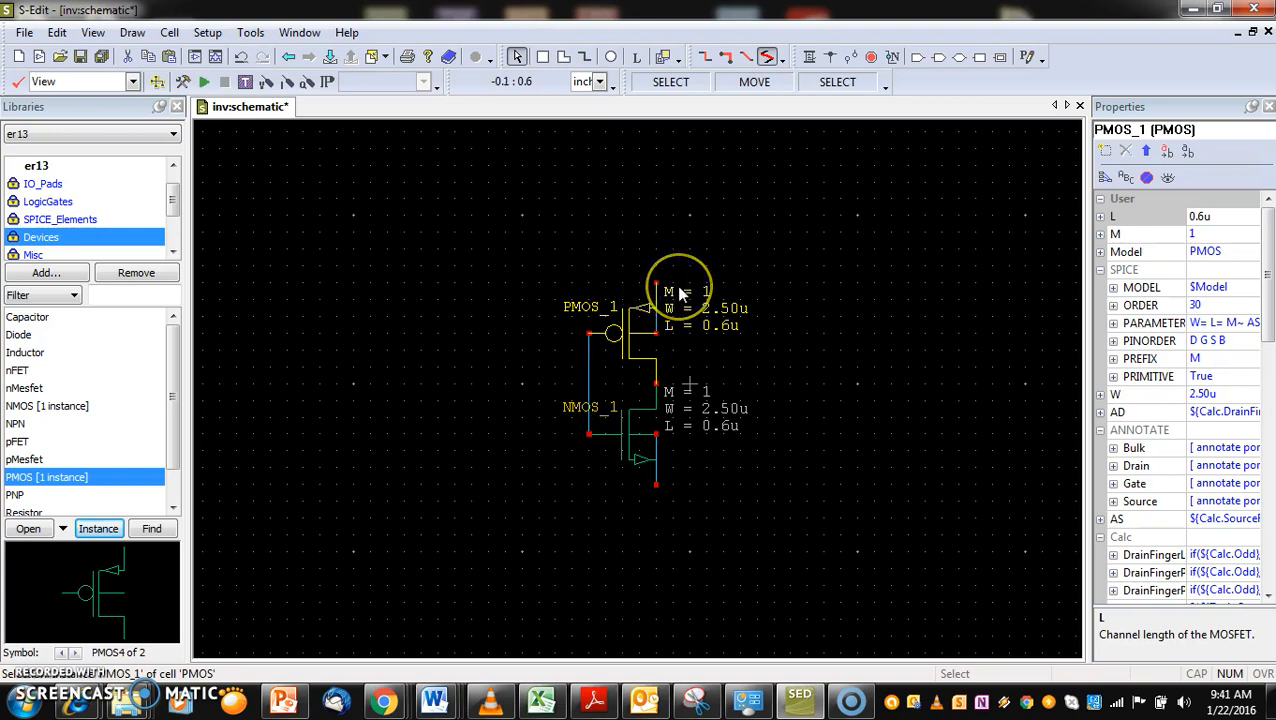
click(629, 319)
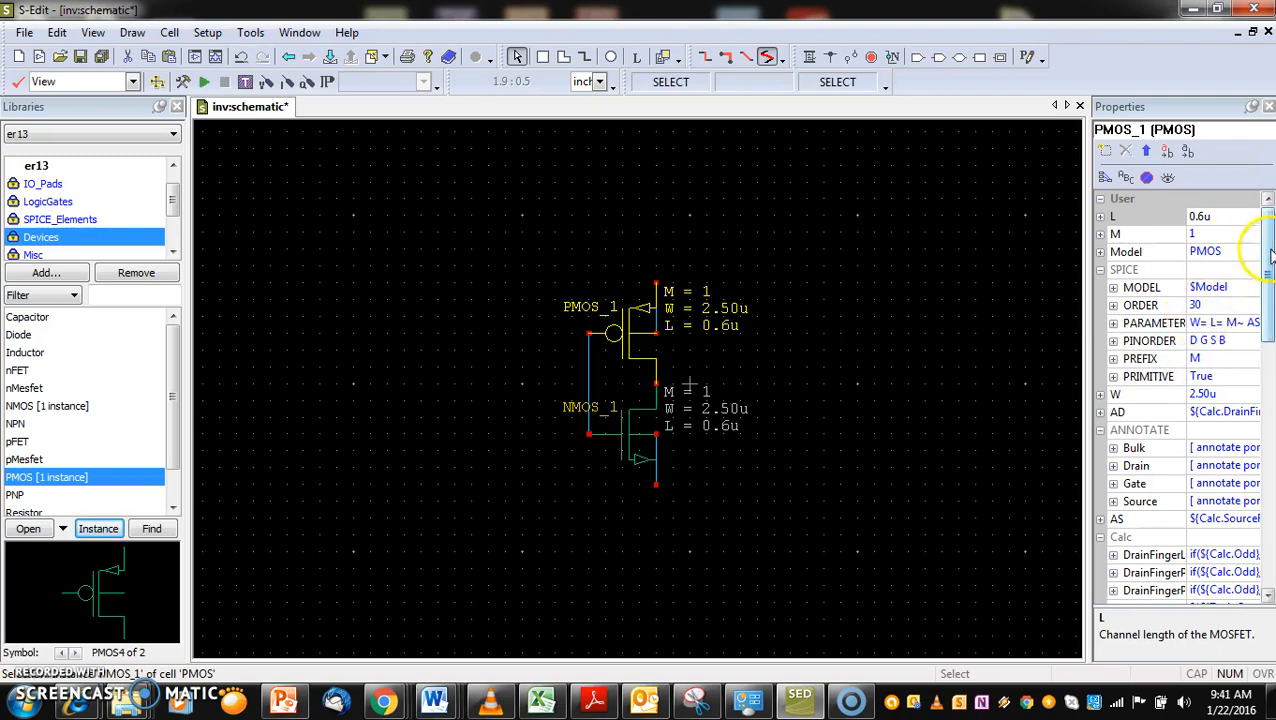
click(1196, 394)
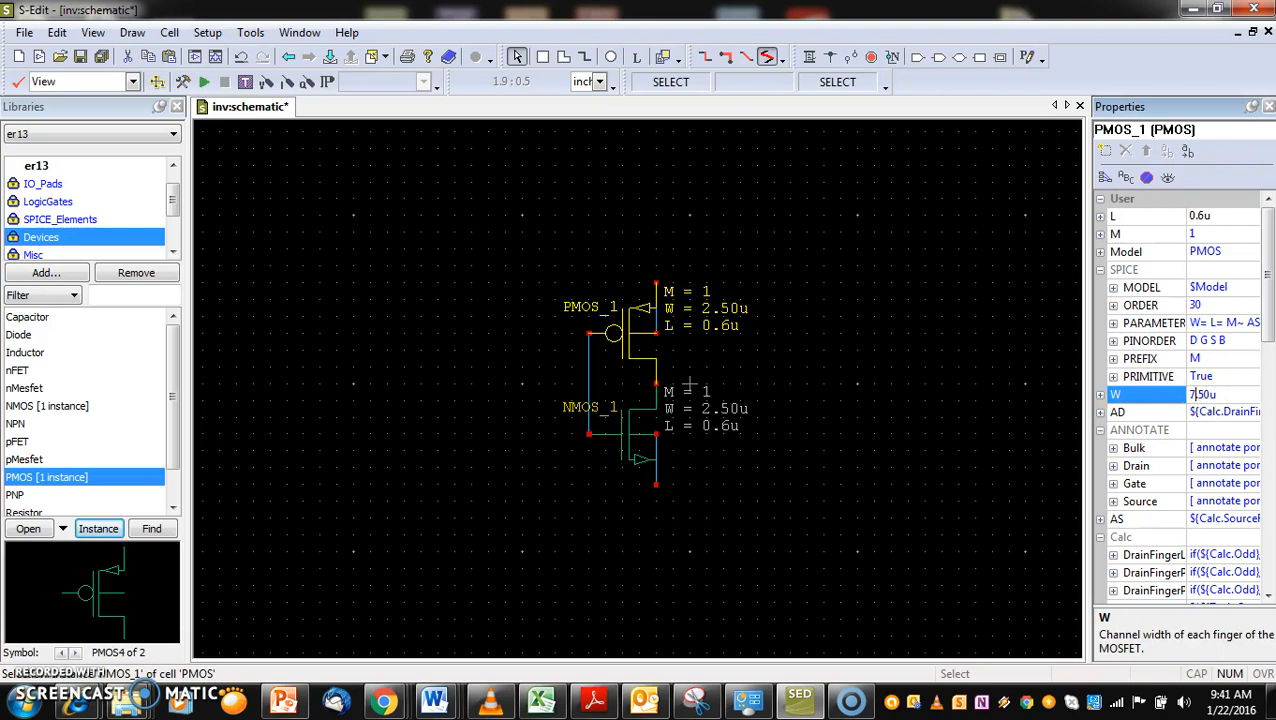
click(855, 557)
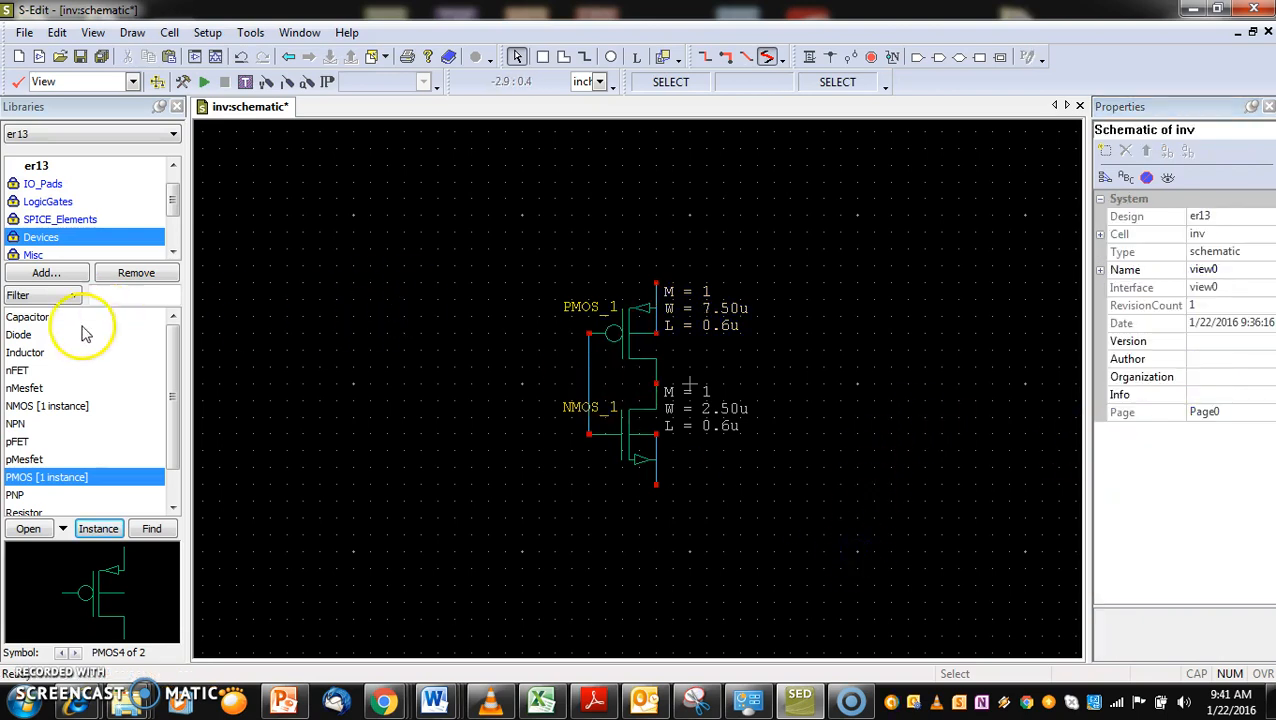
Place one Gnd symbol from the Misc library on the NMOS source terminal and end the placement
drag(179, 380, 174, 428)
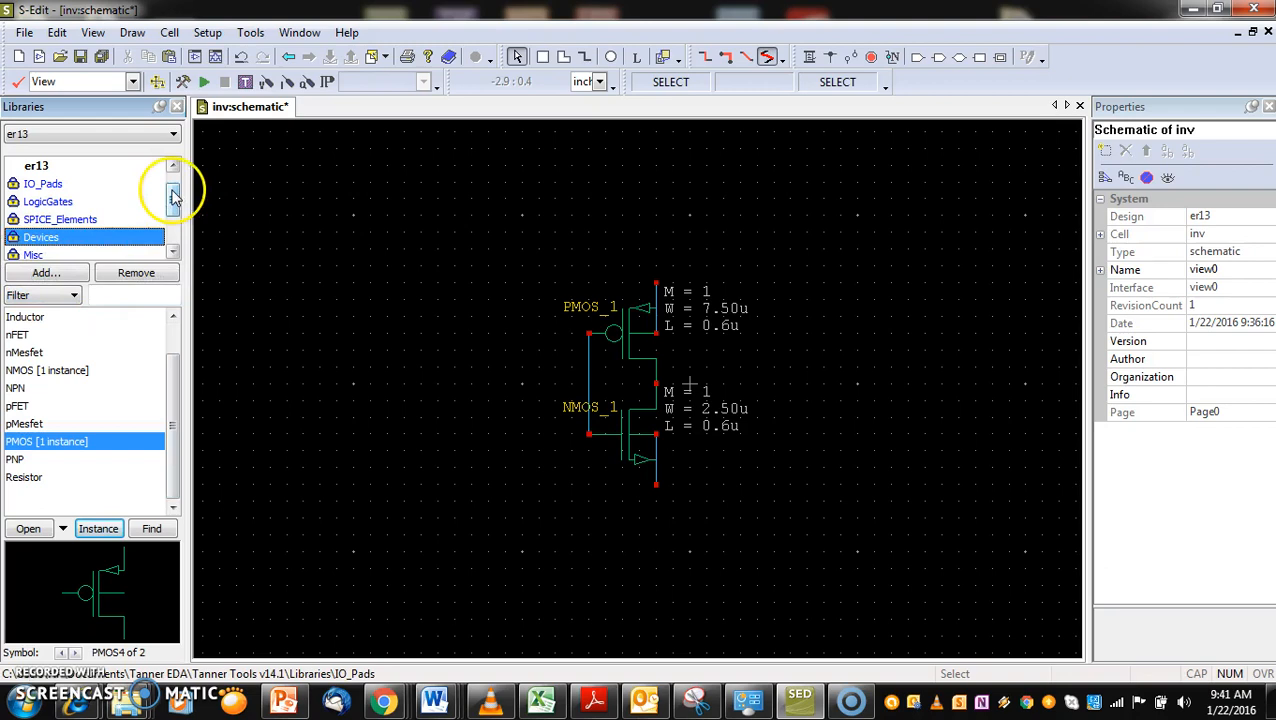
drag(177, 199, 174, 203)
click(36, 237)
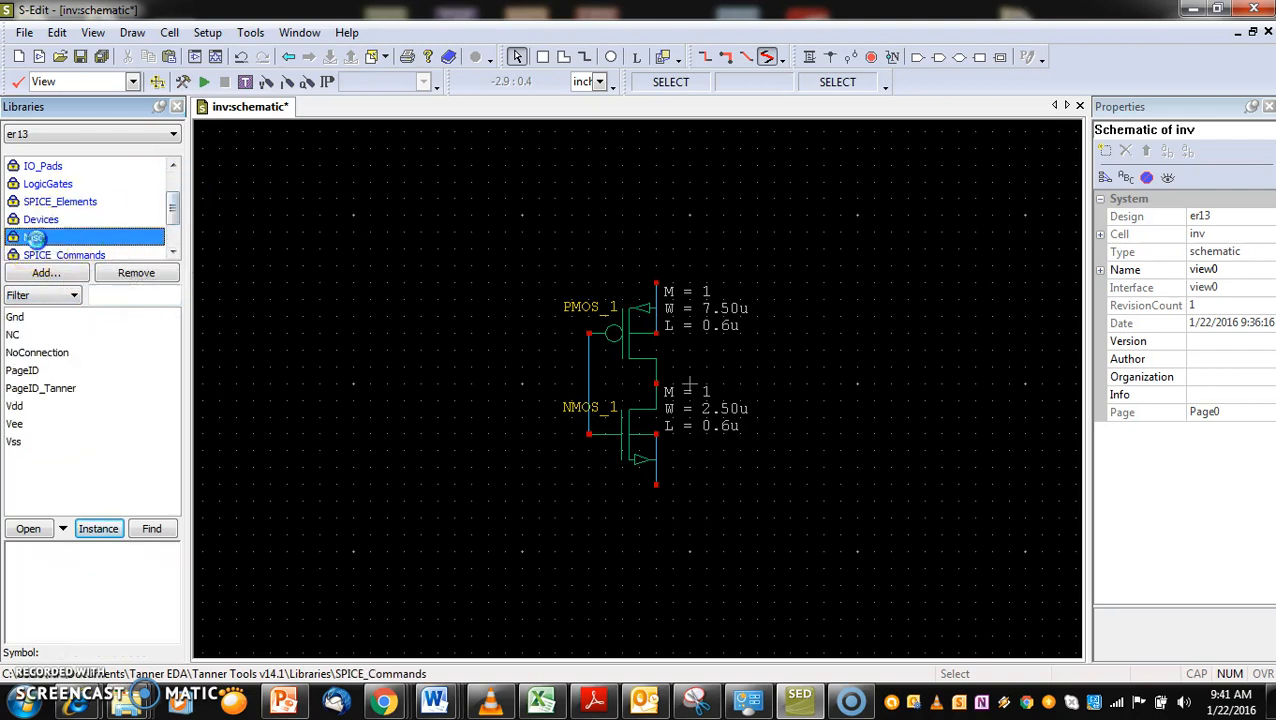
click(15, 317)
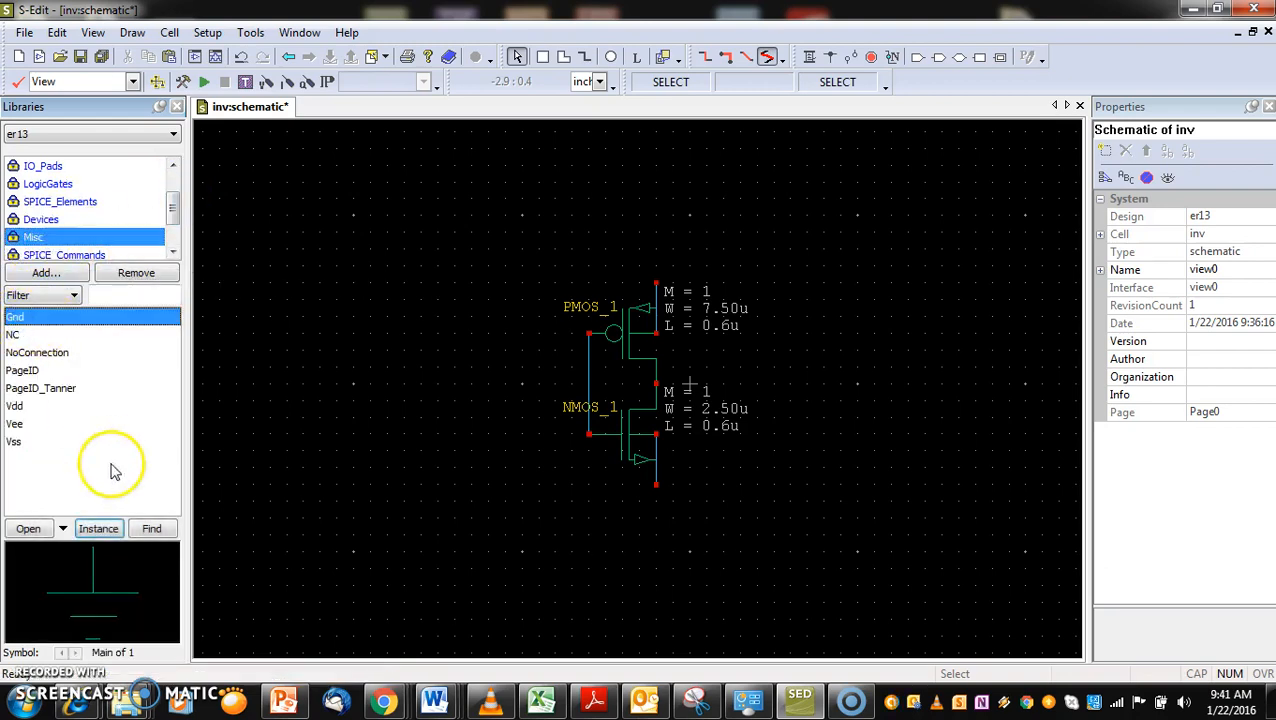
click(98, 528)
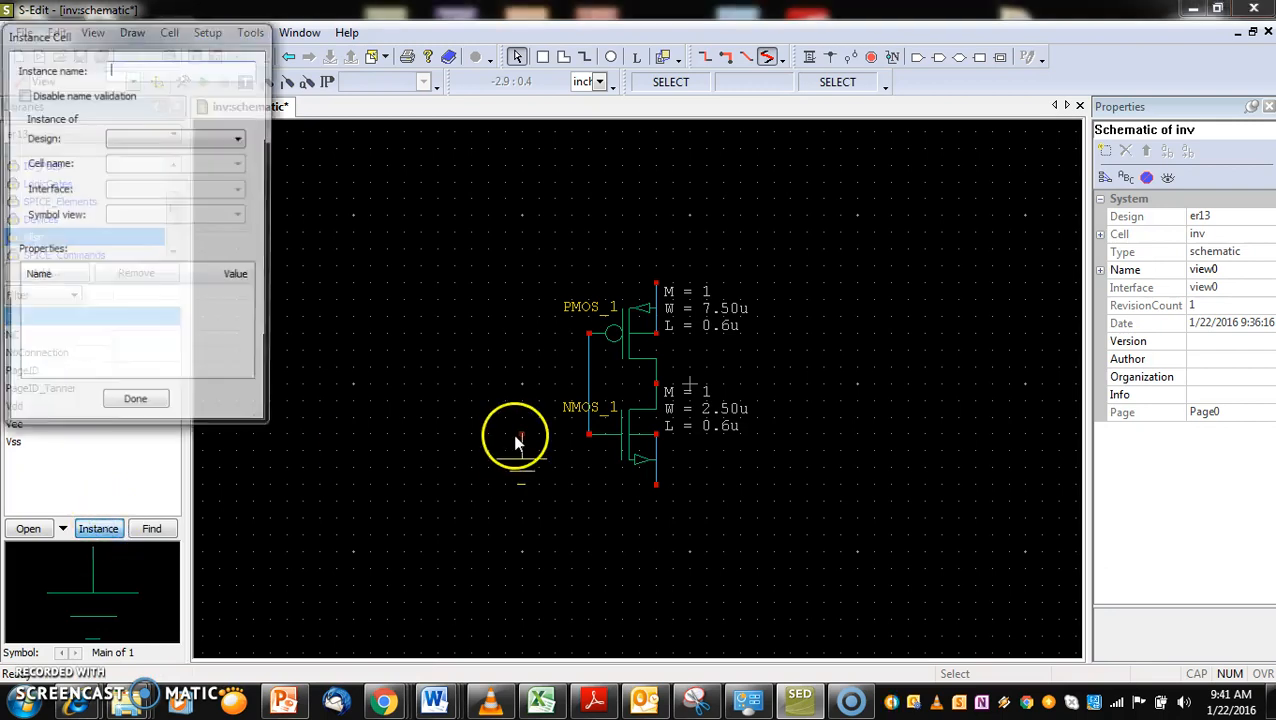
click(654, 479)
key(Escape)
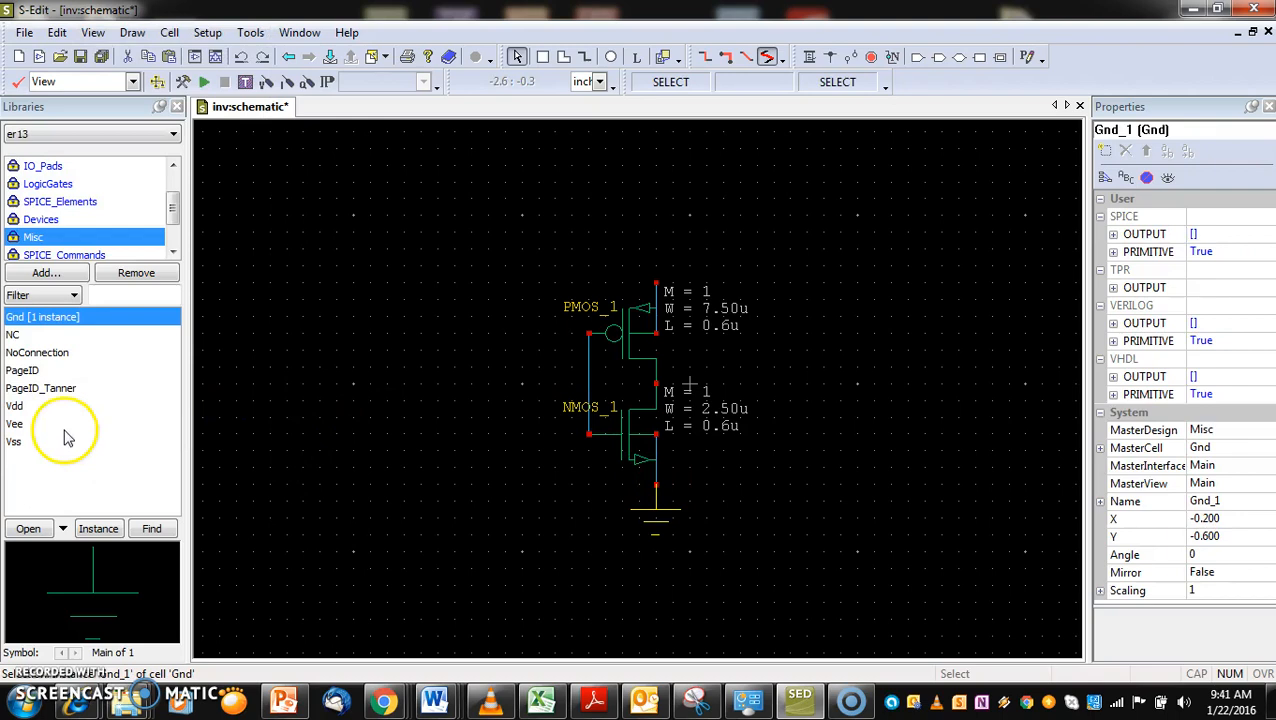
Place one Vdd symbol from the Misc library on the PMOS source terminal and end the placement
click(22, 388)
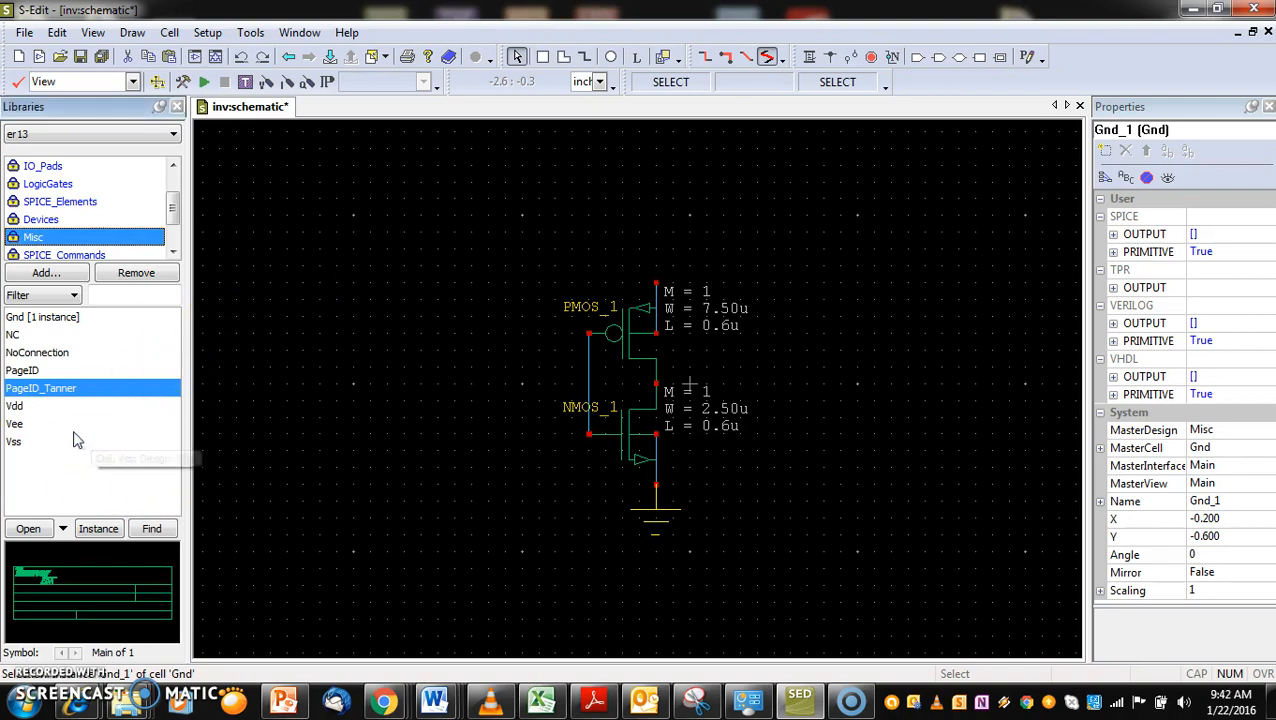
click(14, 408)
click(98, 528)
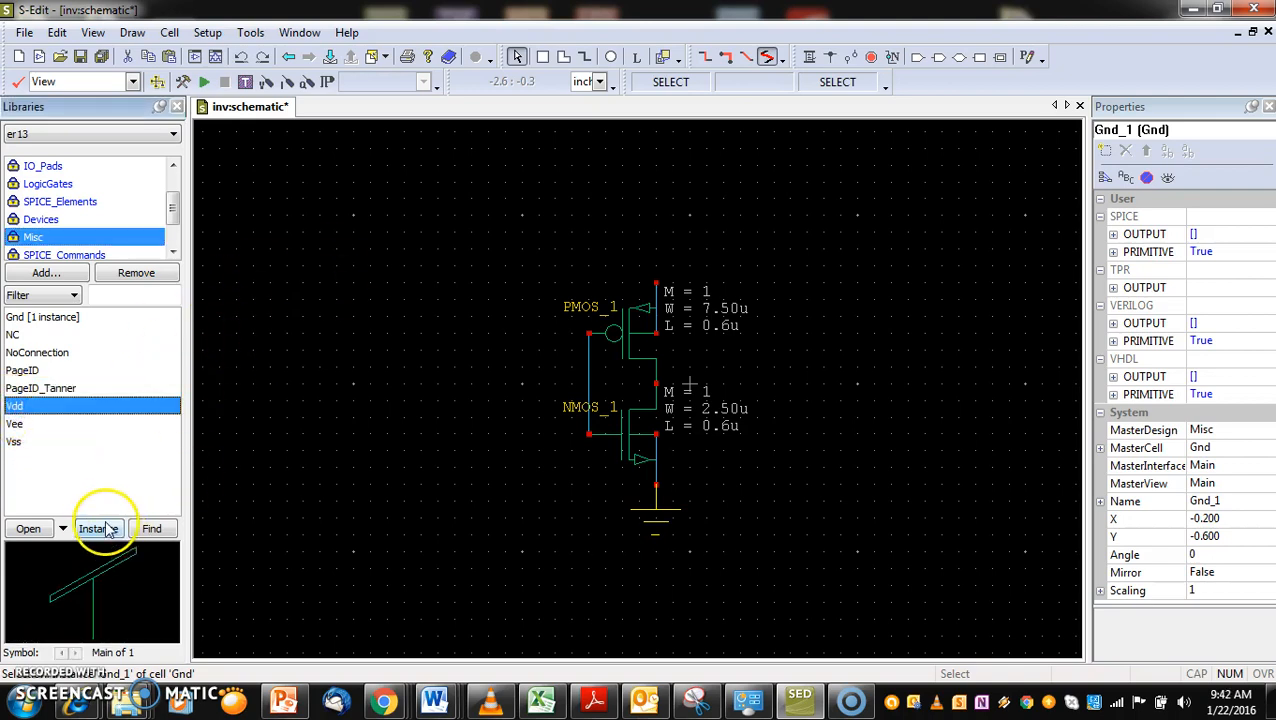
click(658, 278)
key(Escape)
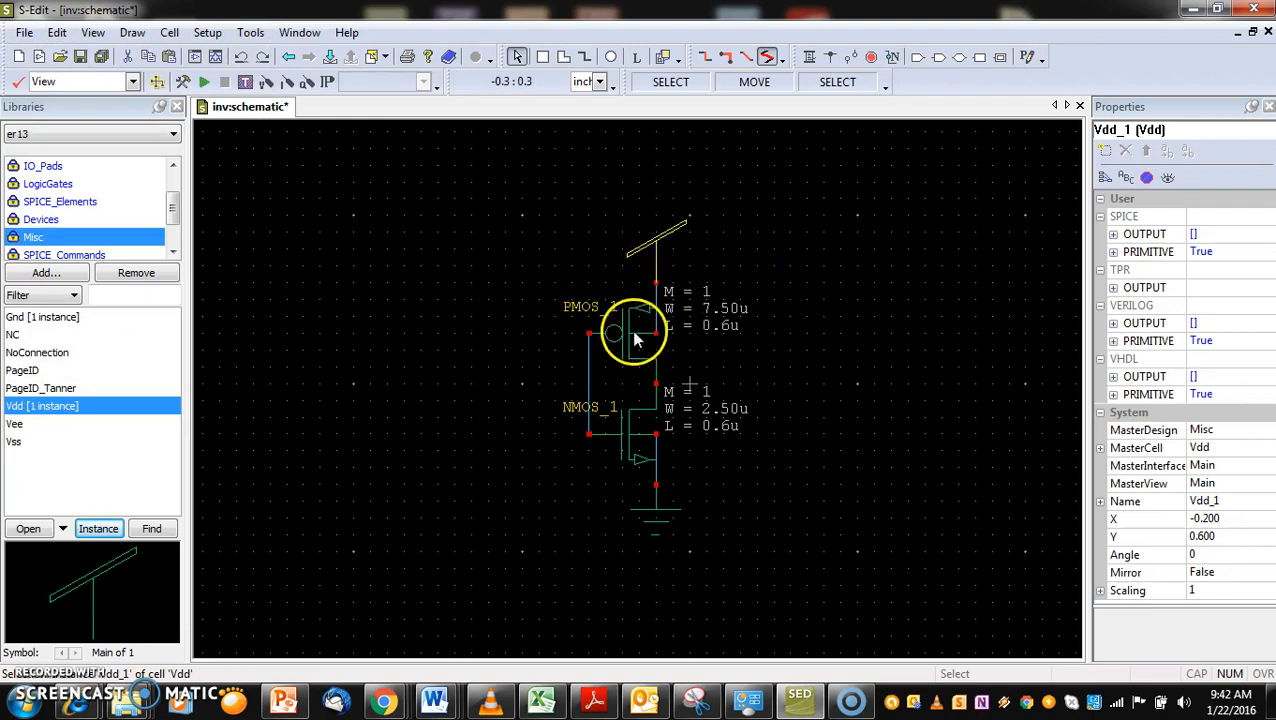
Move the Vdd symbol away from the PMOS, return it to the source terminal and deselect it
key(ctrl)
key(Delete)
click(513, 262)
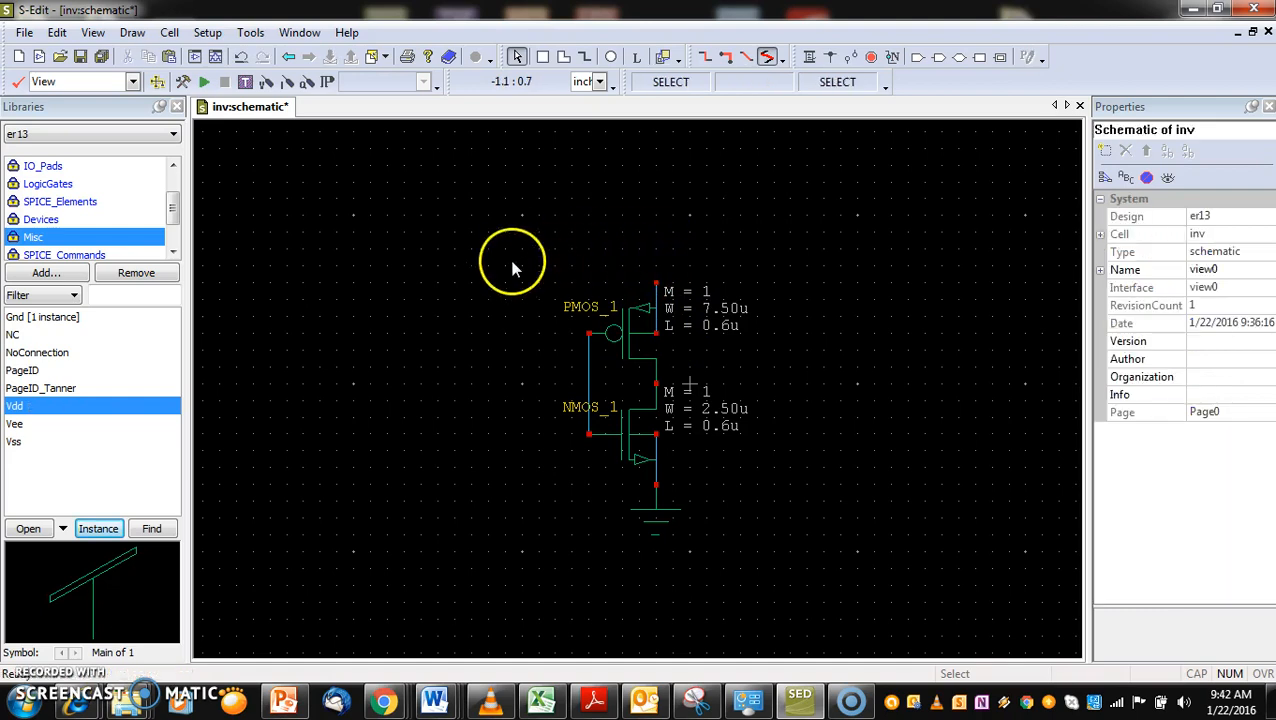
click(455, 285)
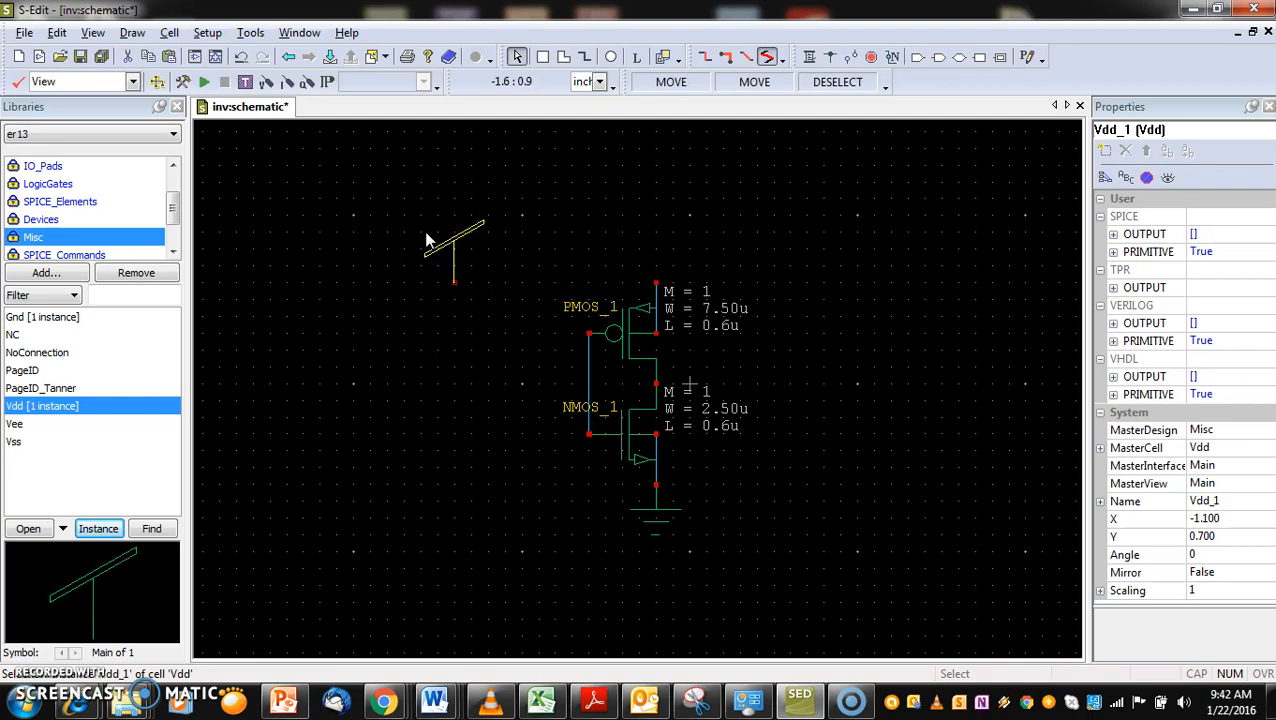
drag(420, 230, 622, 231)
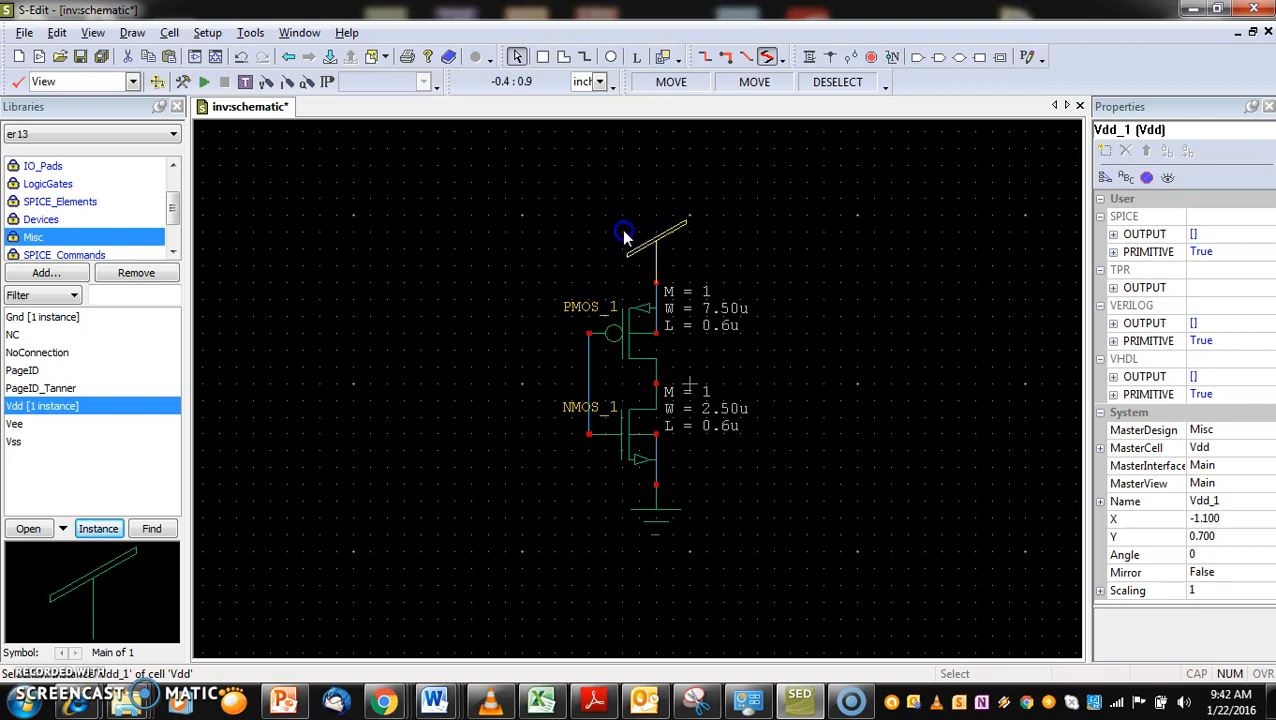
drag(623, 233, 623, 233)
click(758, 419)
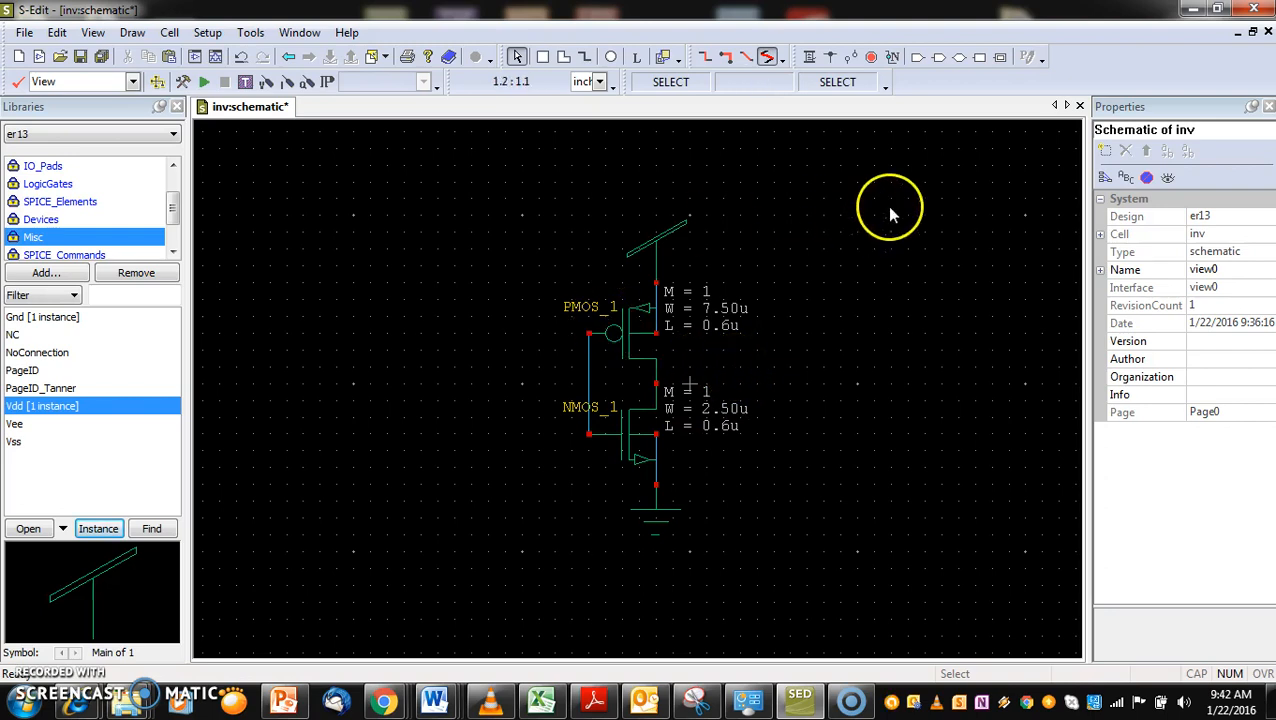
Place an In port named In, oriented West, on the wire joining the two transistor gates
click(916, 58)
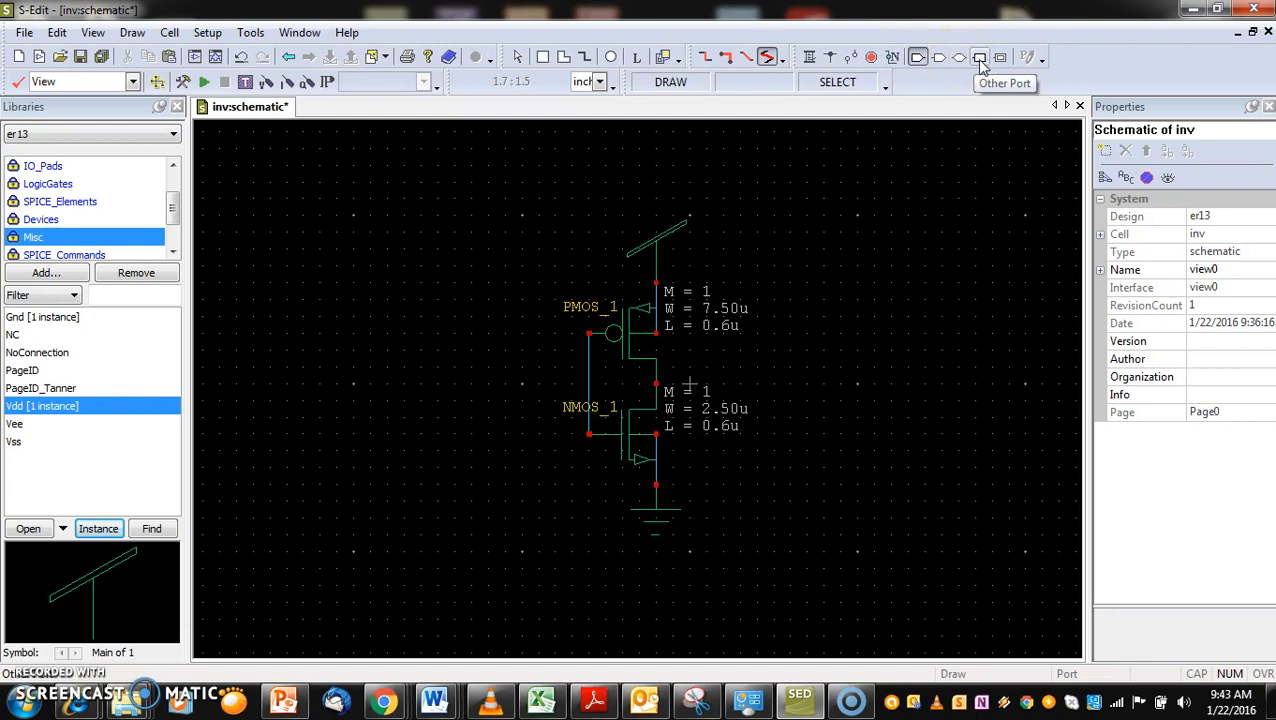
click(919, 59)
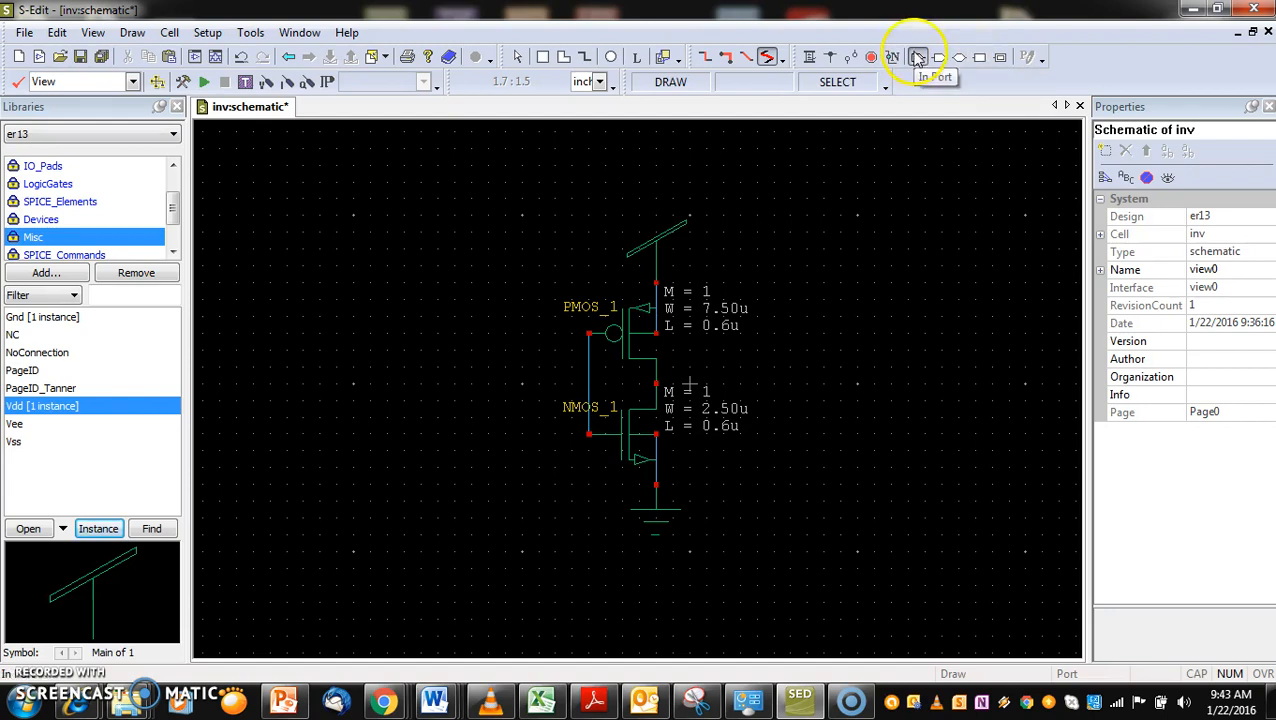
click(918, 58)
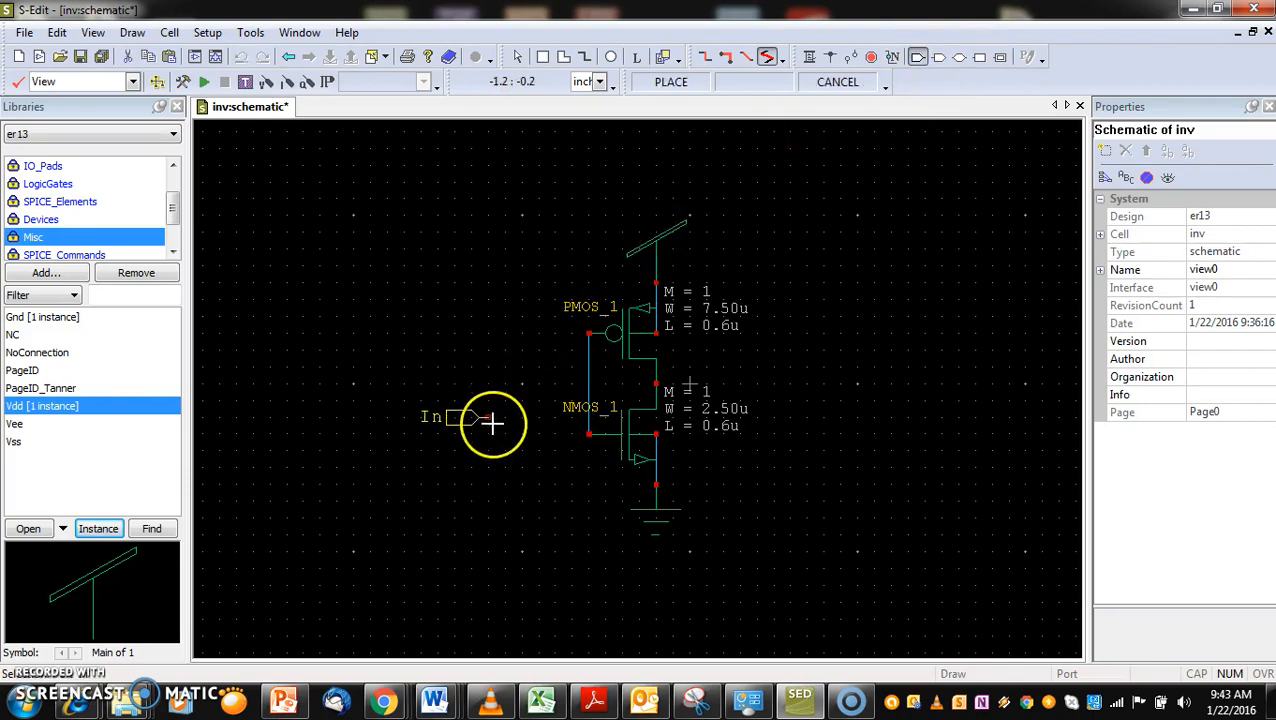
click(556, 367)
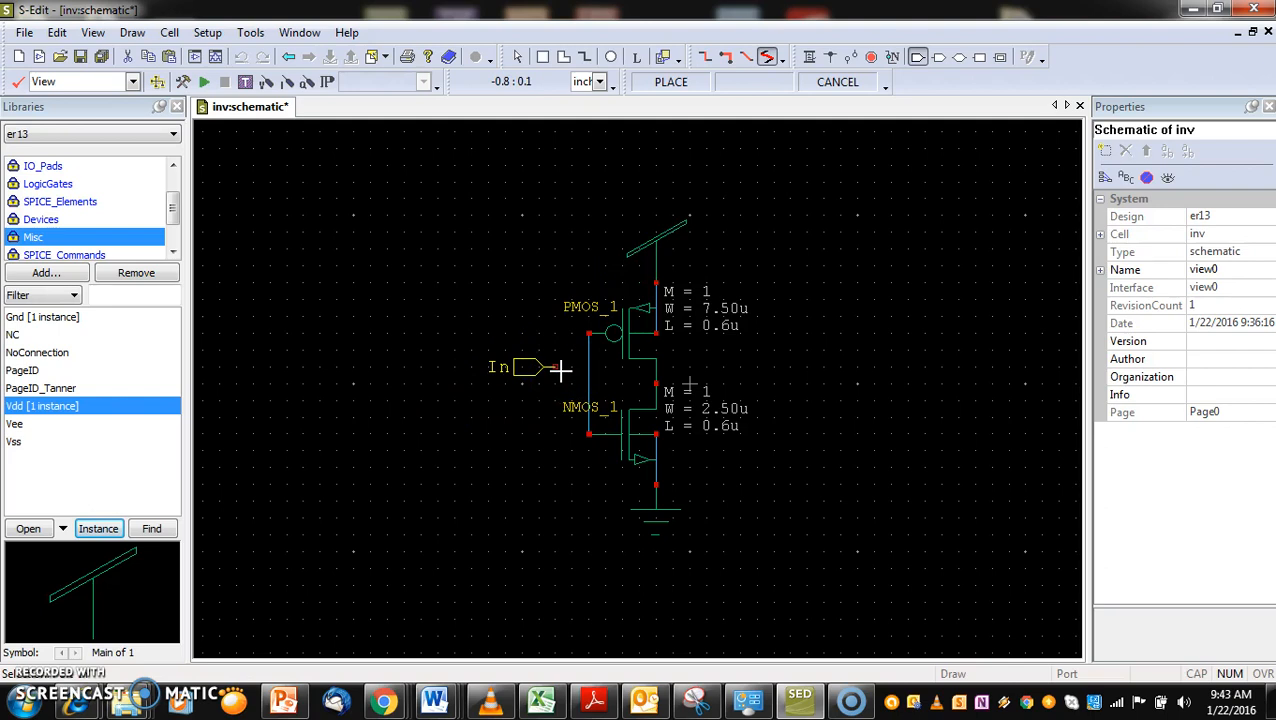
key(r)
key(r)
key(r)
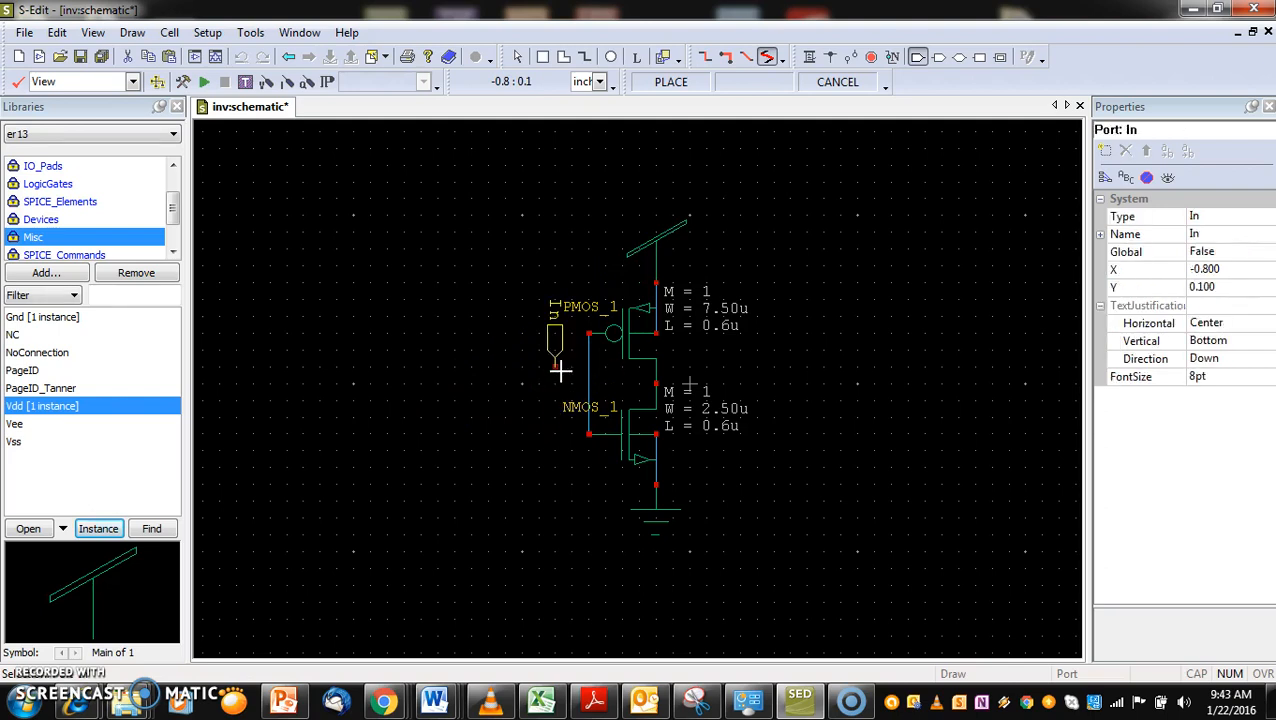
key(r)
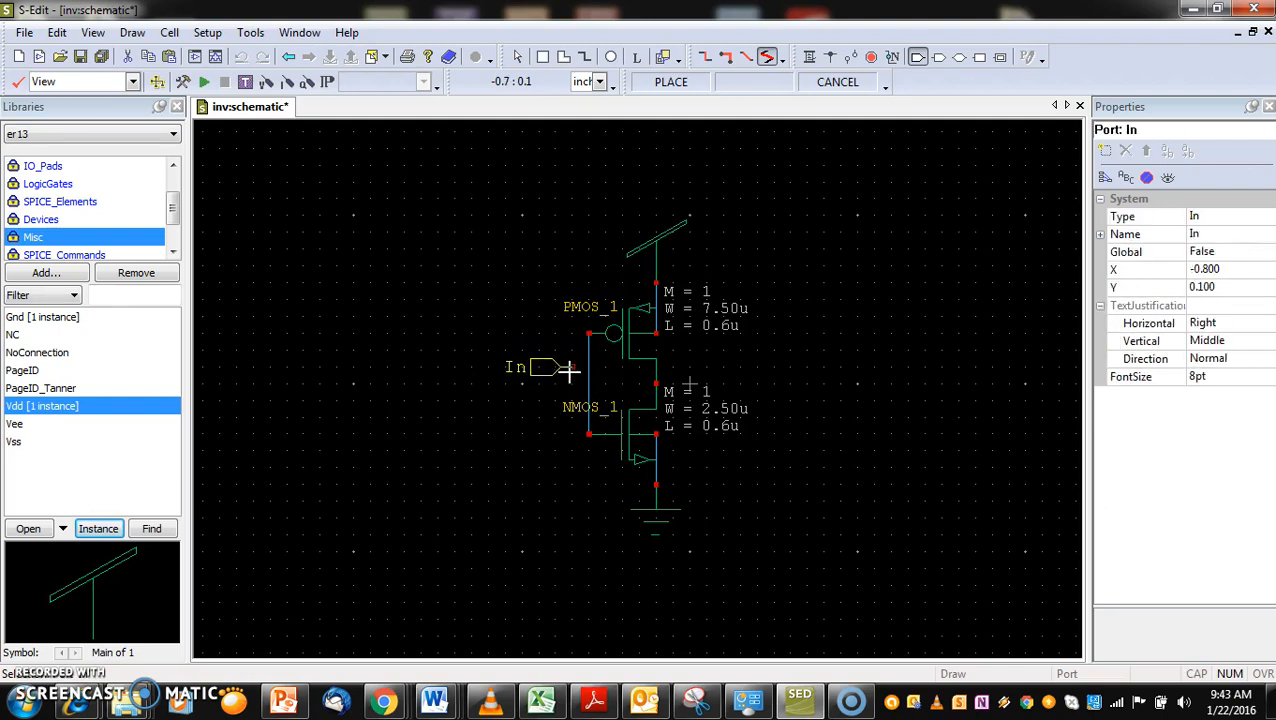
click(585, 380)
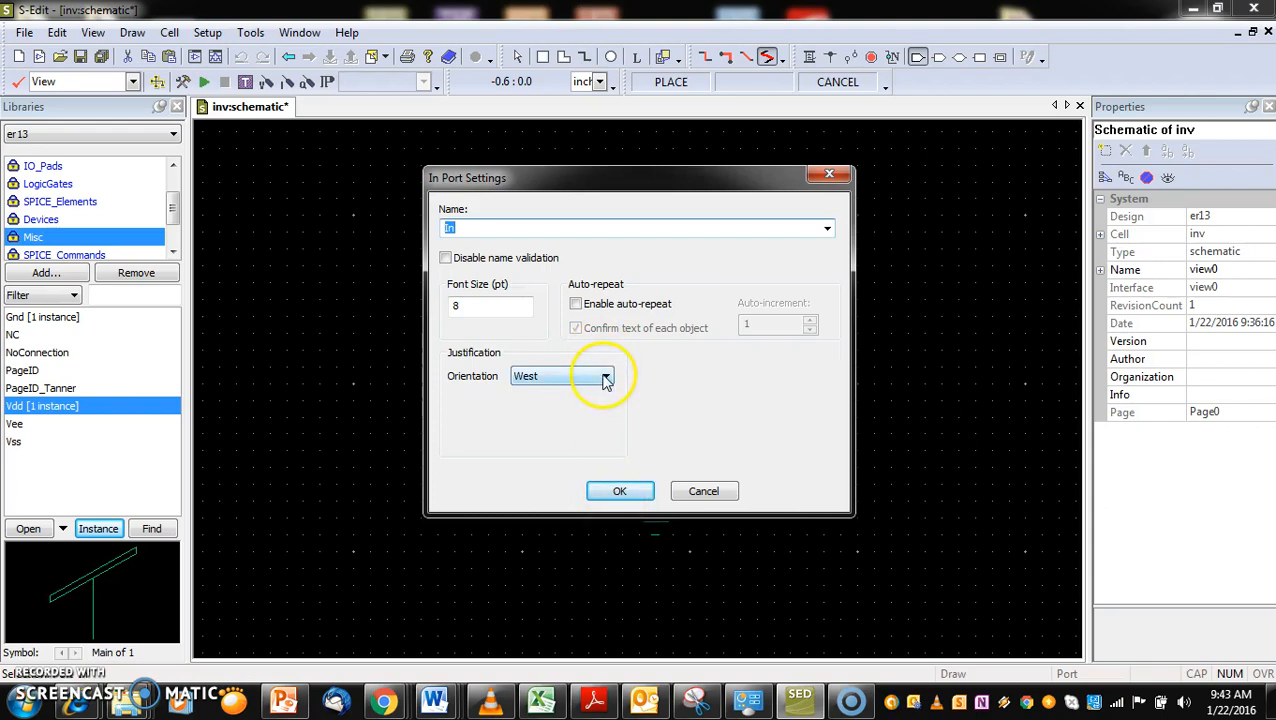
click(616, 492)
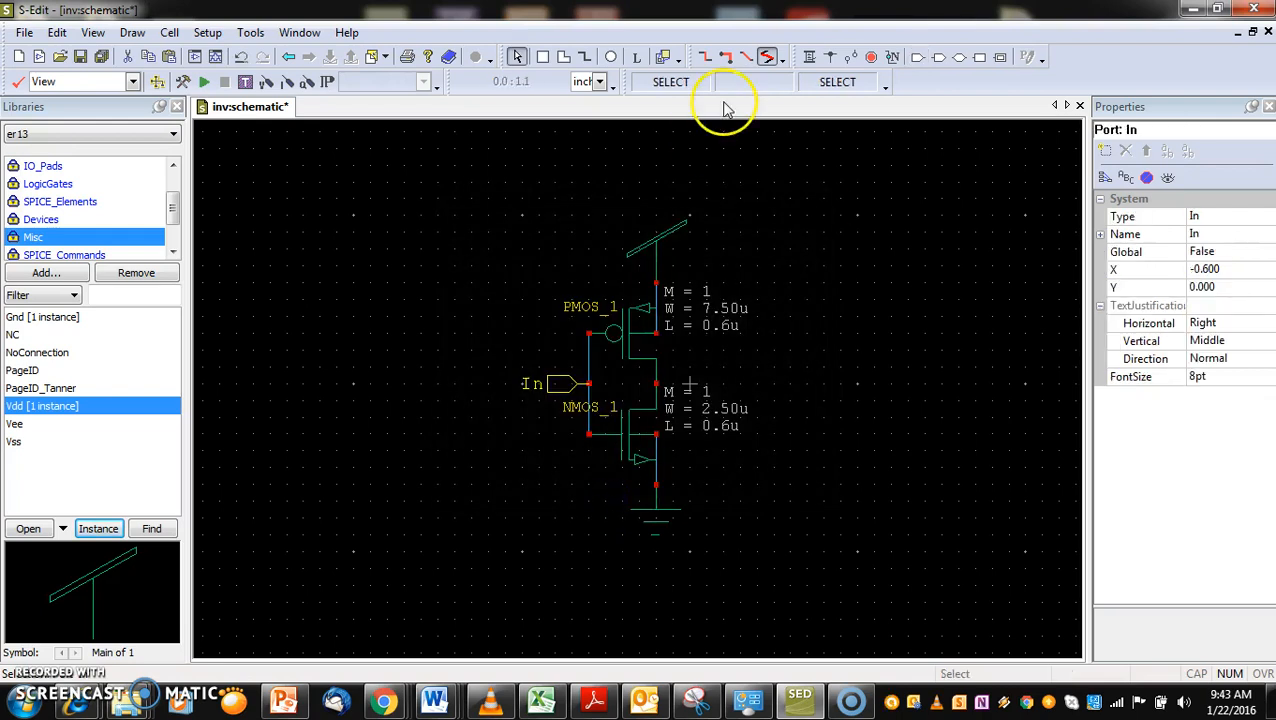
Place an Out port named Out, oriented East, on the common drain node of the PMOS and NMOS
click(938, 60)
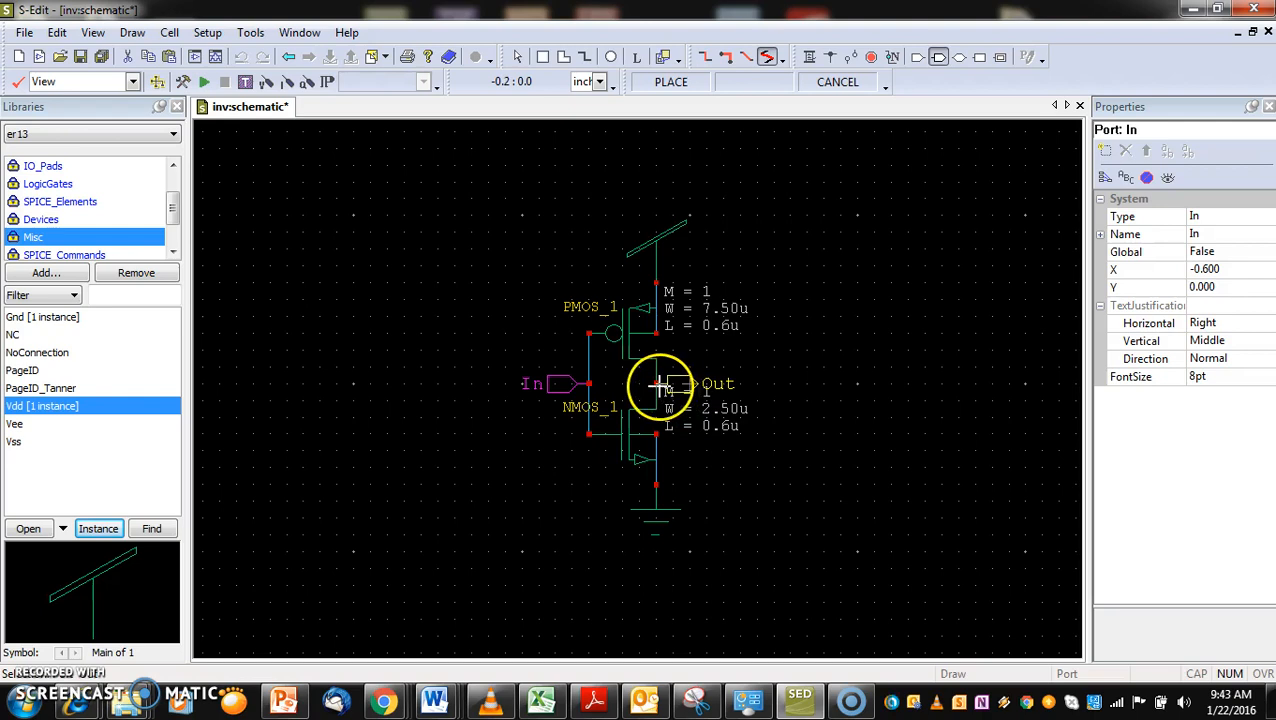
click(686, 378)
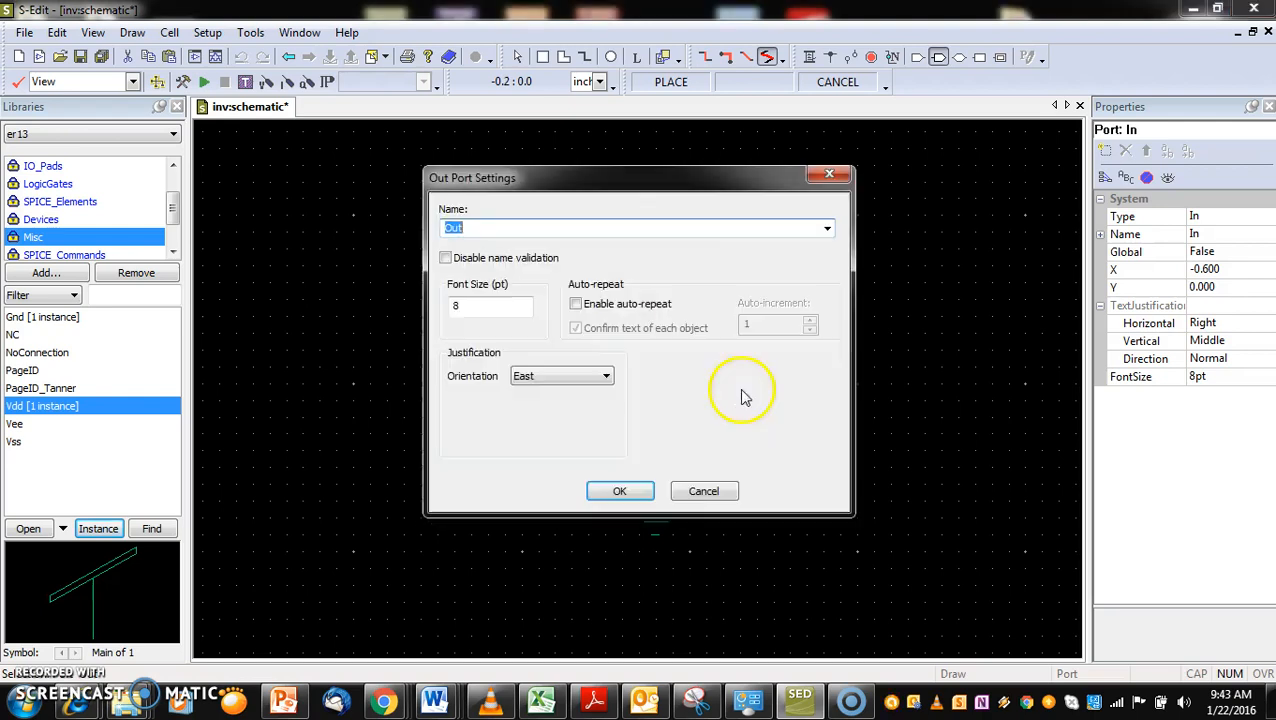
click(619, 490)
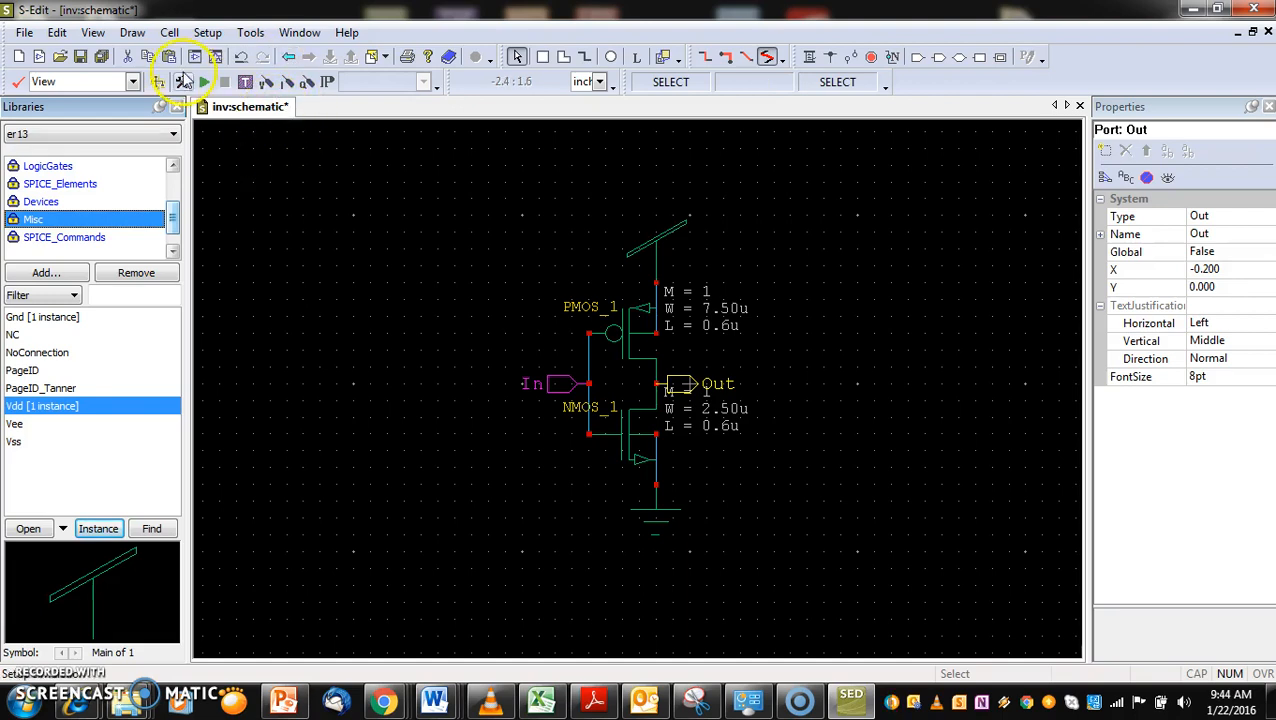
Save design er13, open the SPICE netlist of cell inv in T-Spice and maximize its window
click(81, 61)
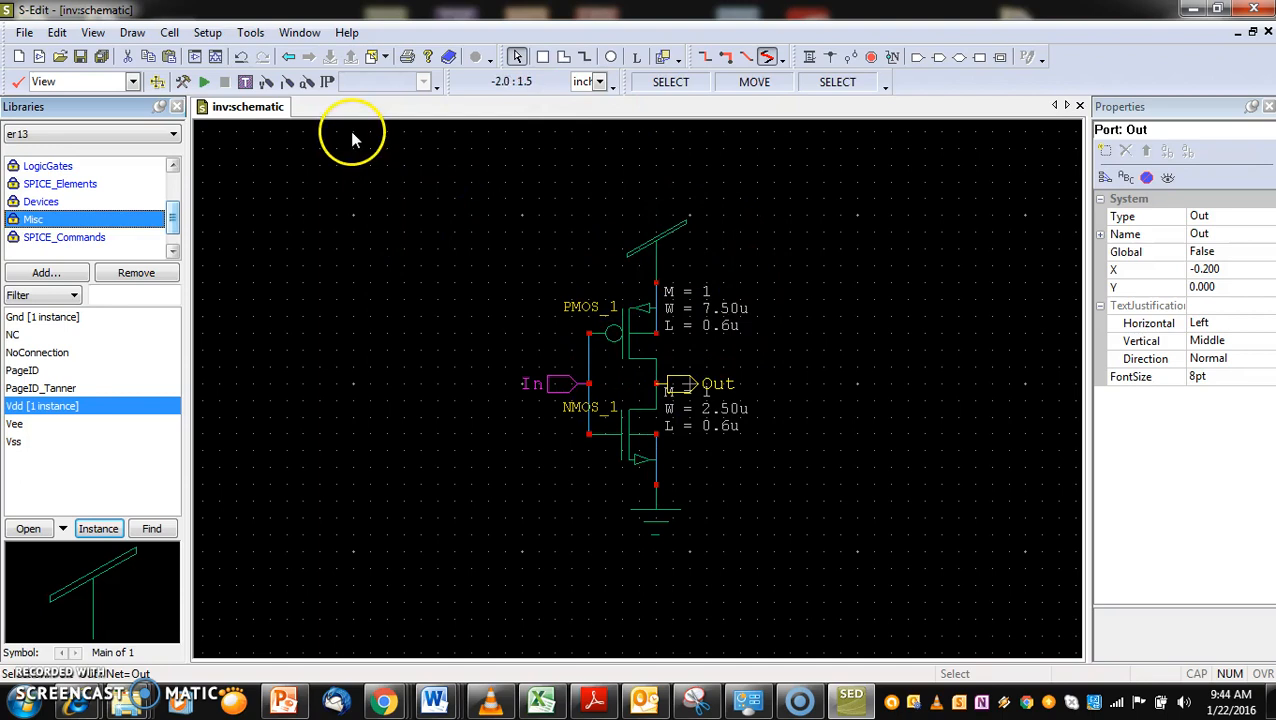
click(246, 84)
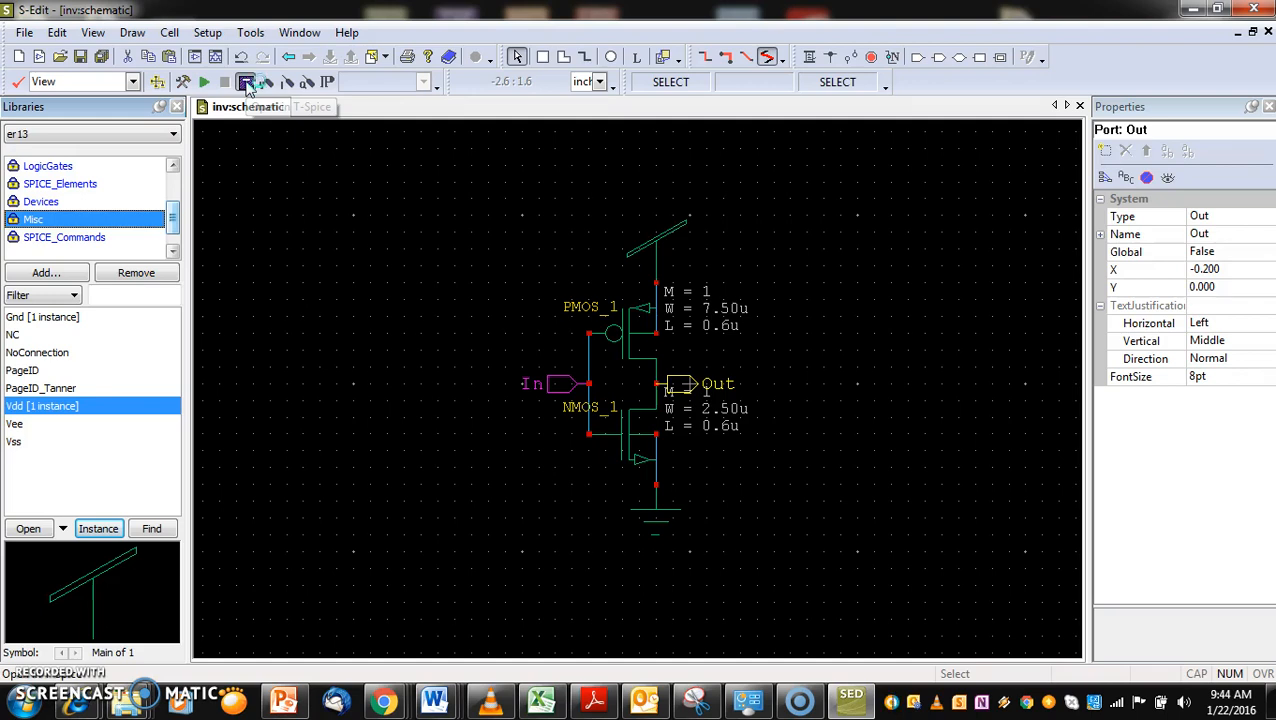
click(246, 83)
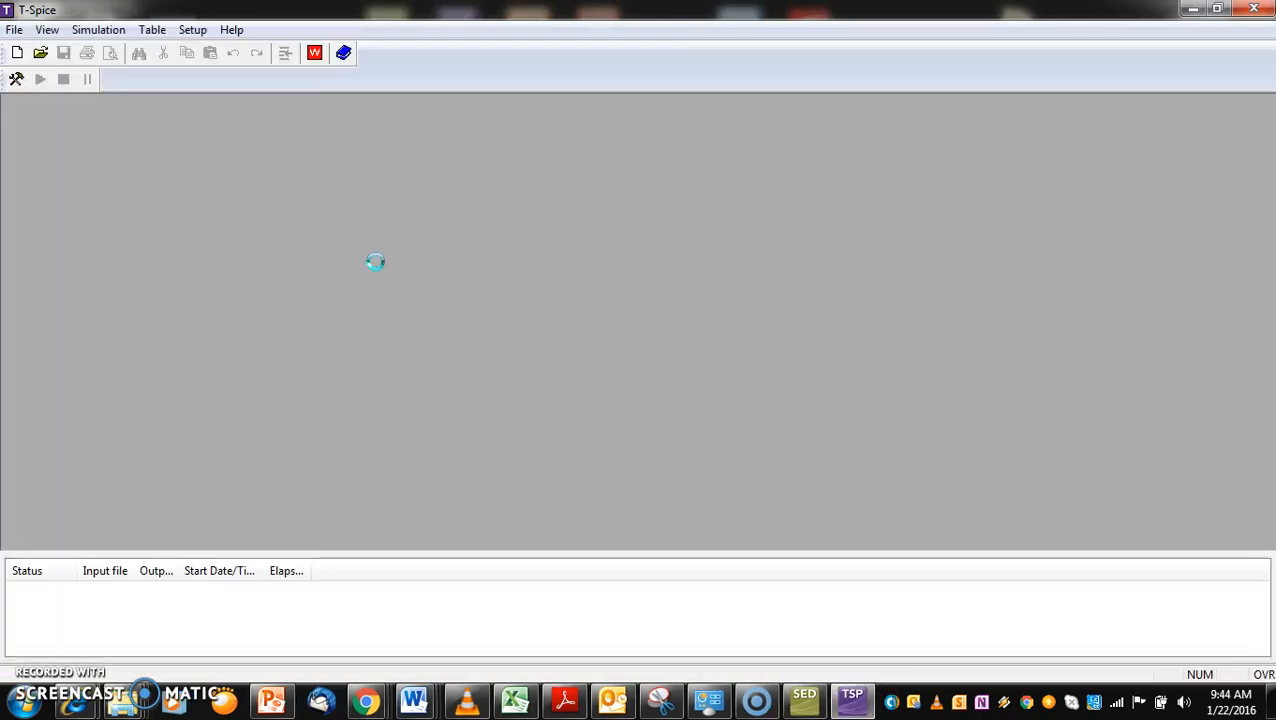
click(338, 52)
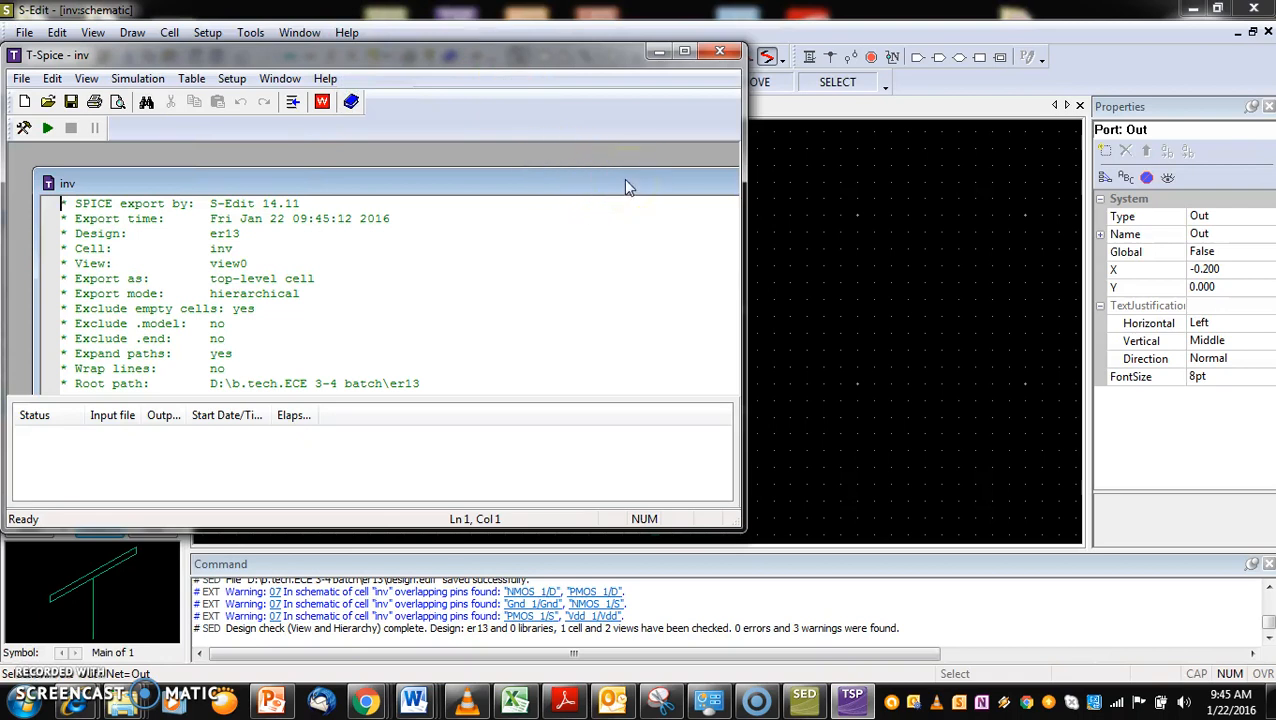
double_click(625, 184)
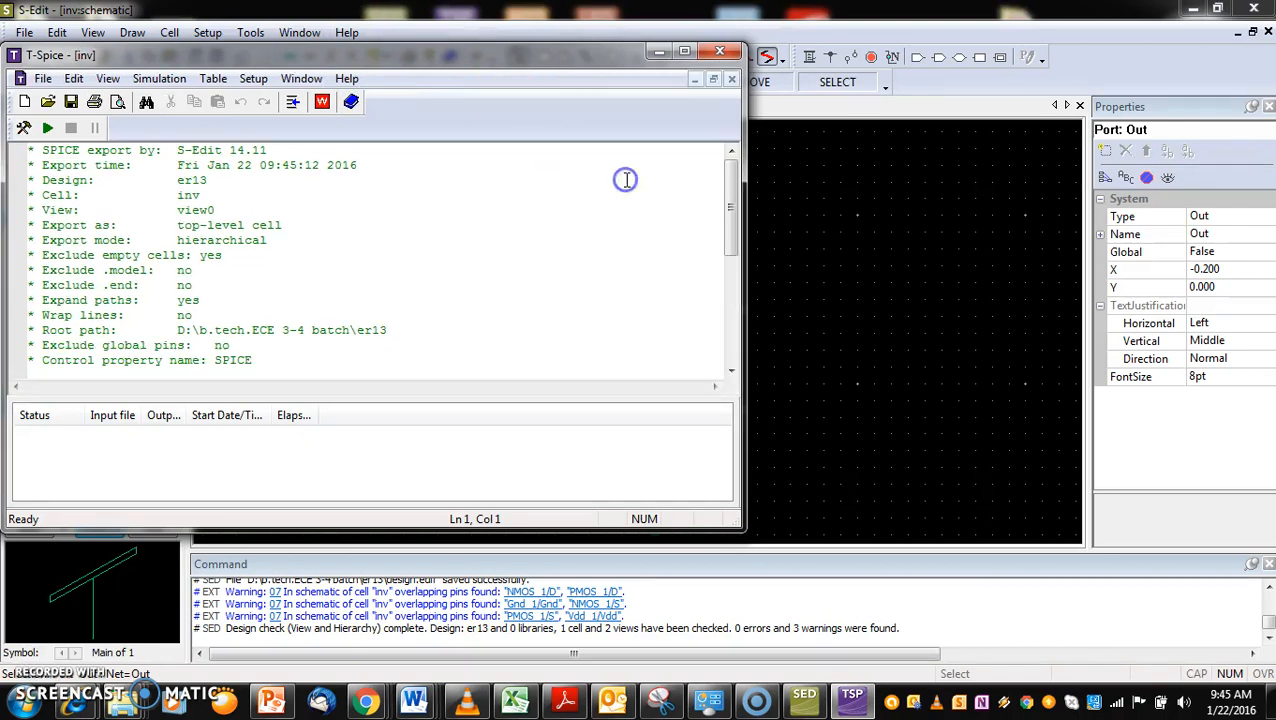
click(684, 57)
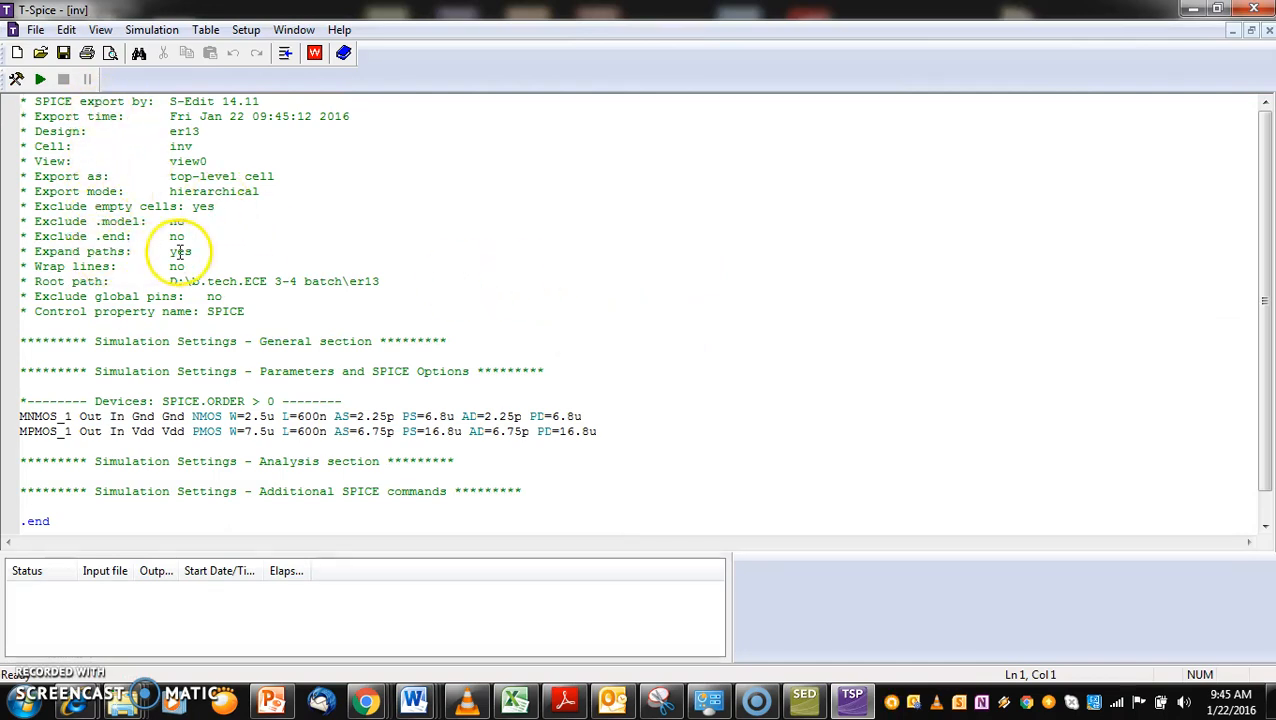
Examine the netlist's export time, root path and transistor lines, including the Out node of MNMOS_1
drag(379, 116, 168, 111)
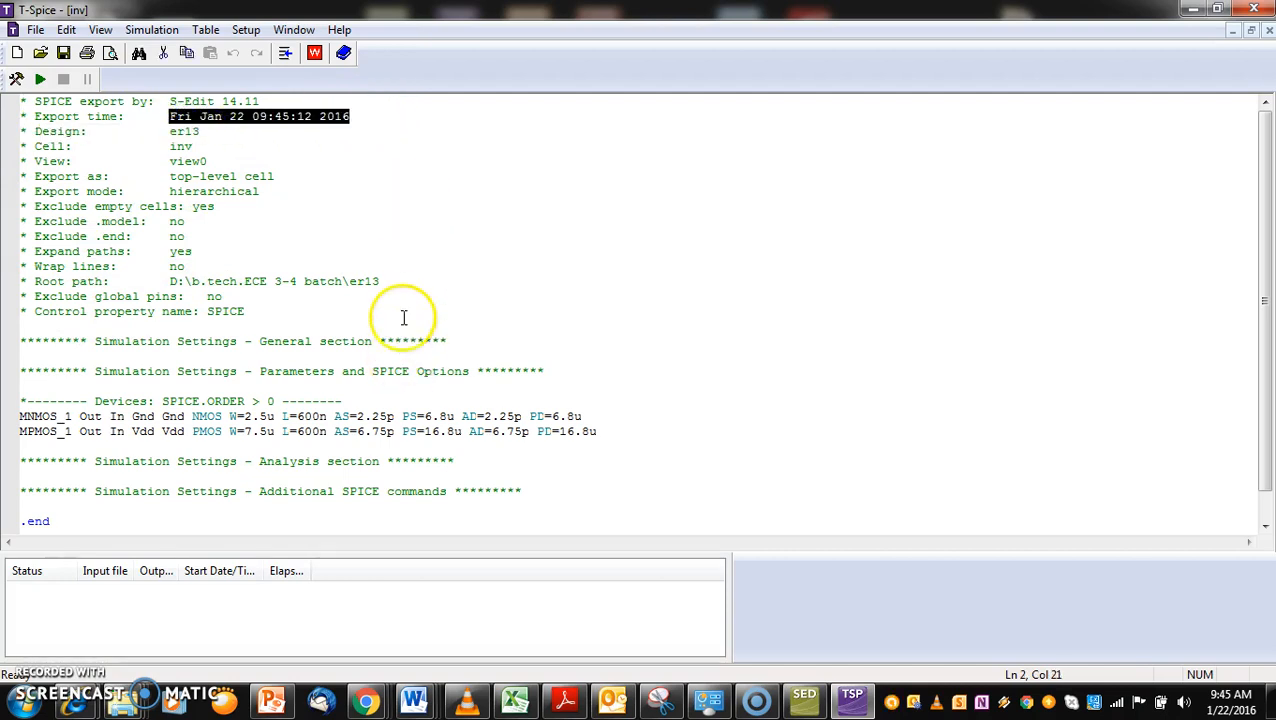
drag(394, 284, 168, 281)
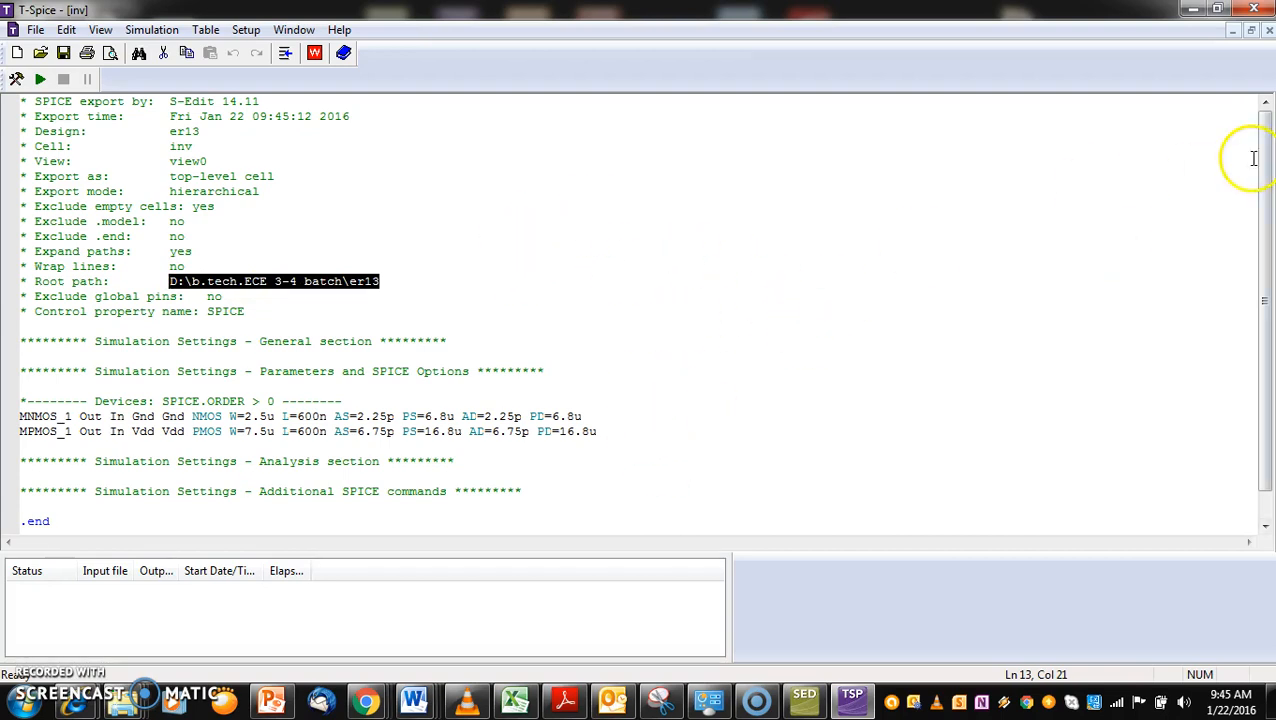
drag(1262, 153, 1263, 190)
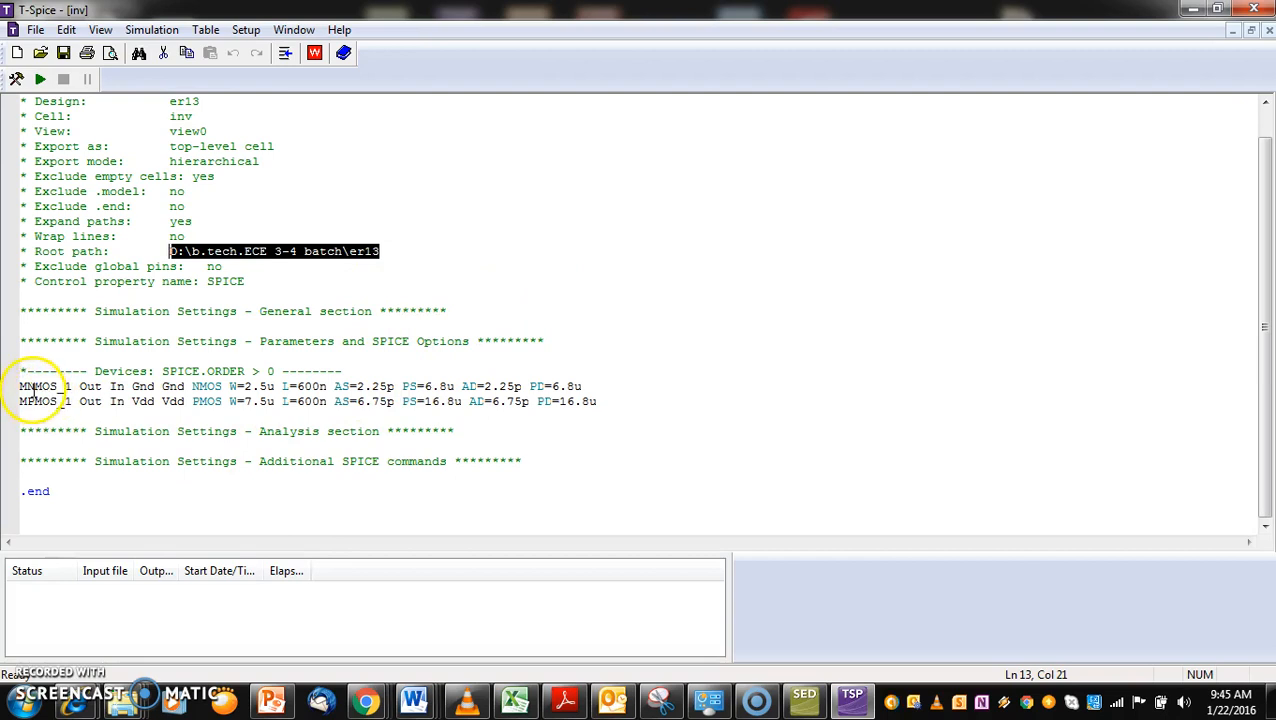
drag(80, 386, 108, 386)
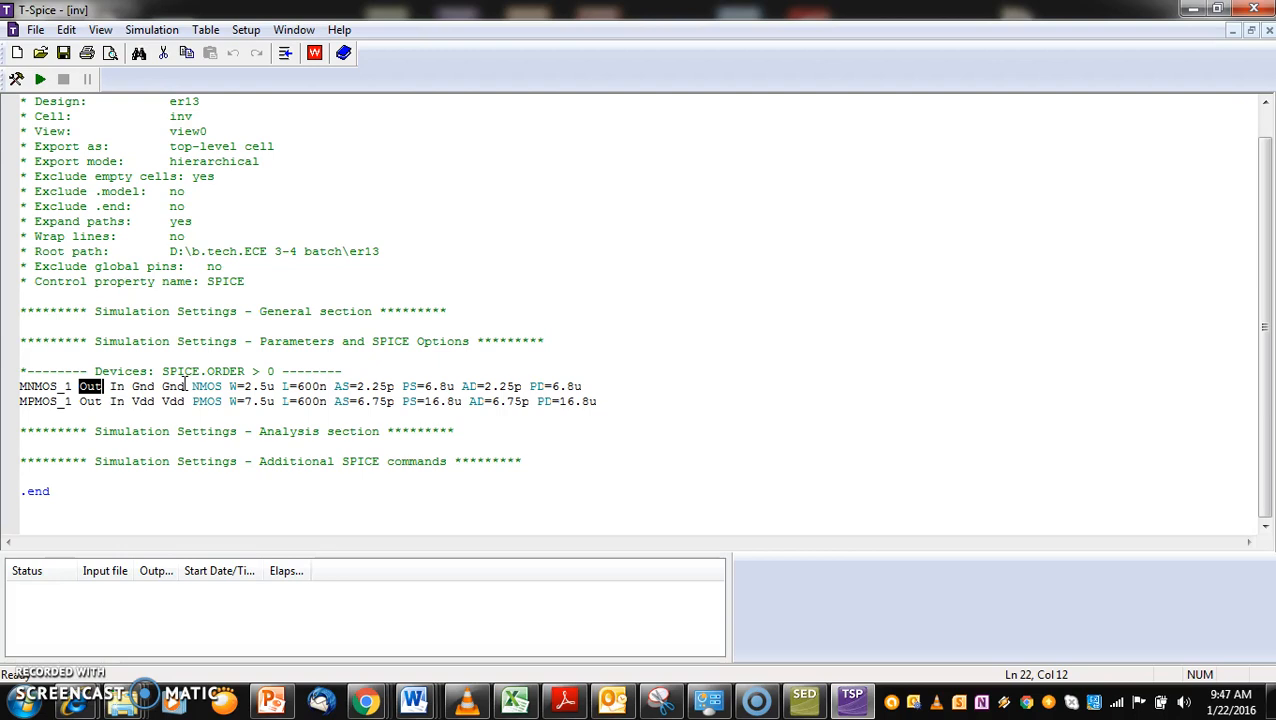
click(40, 446)
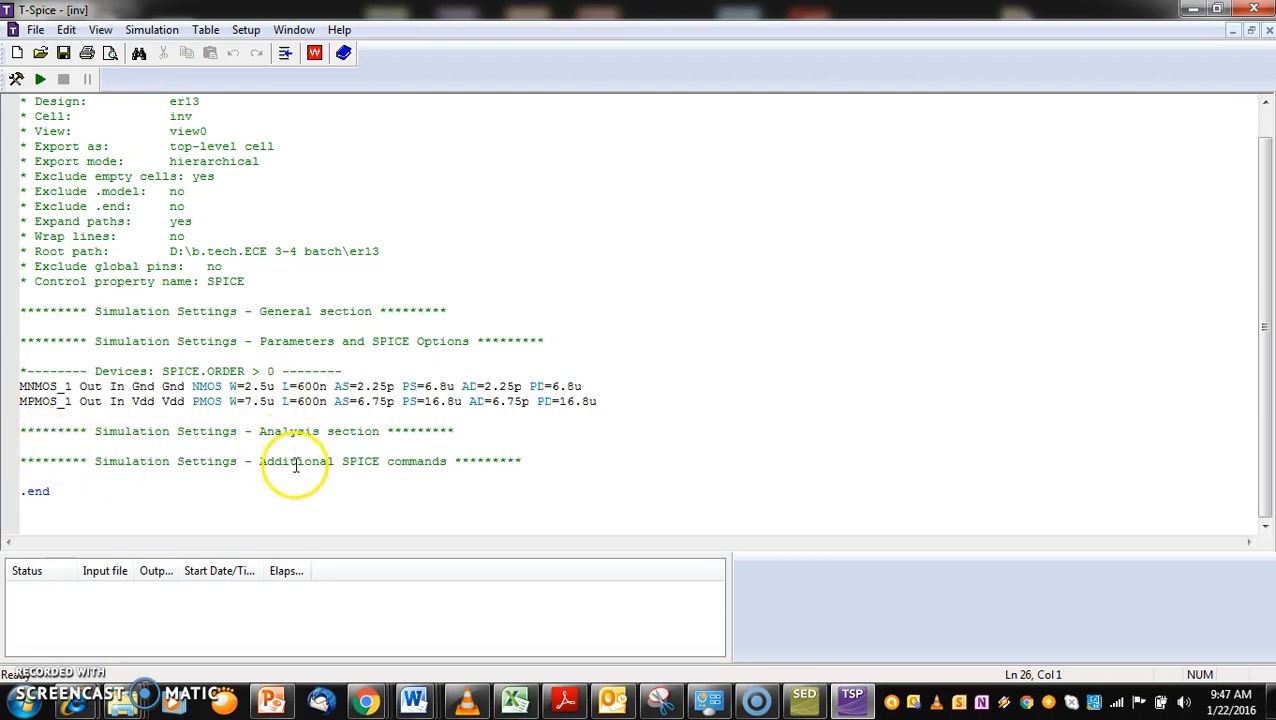